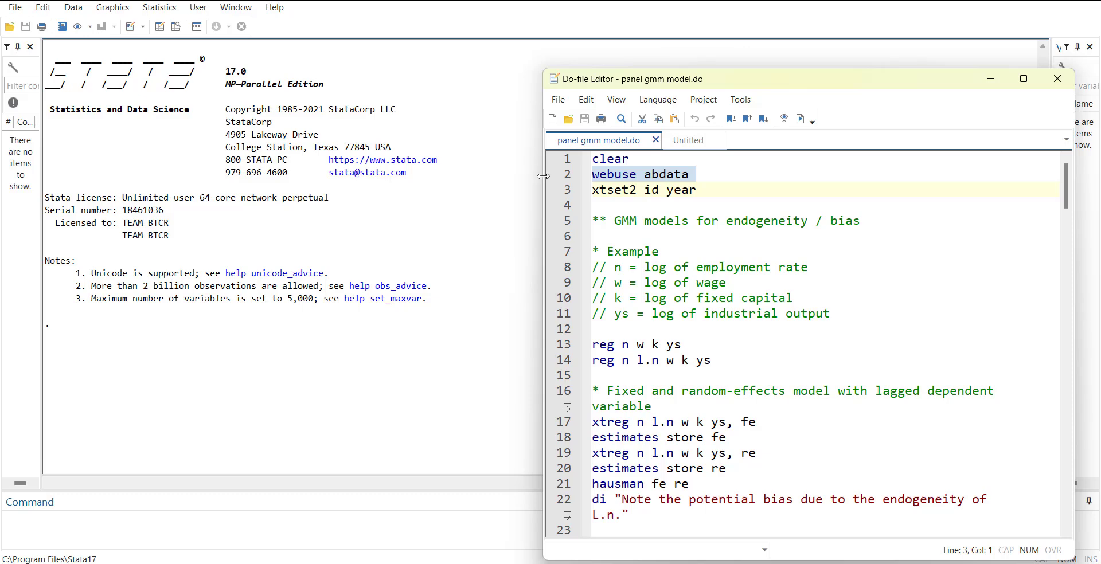
Load the abdata example dataset by running the webuse line, view its records in the data editor, and return to the do-file.
click(799, 119)
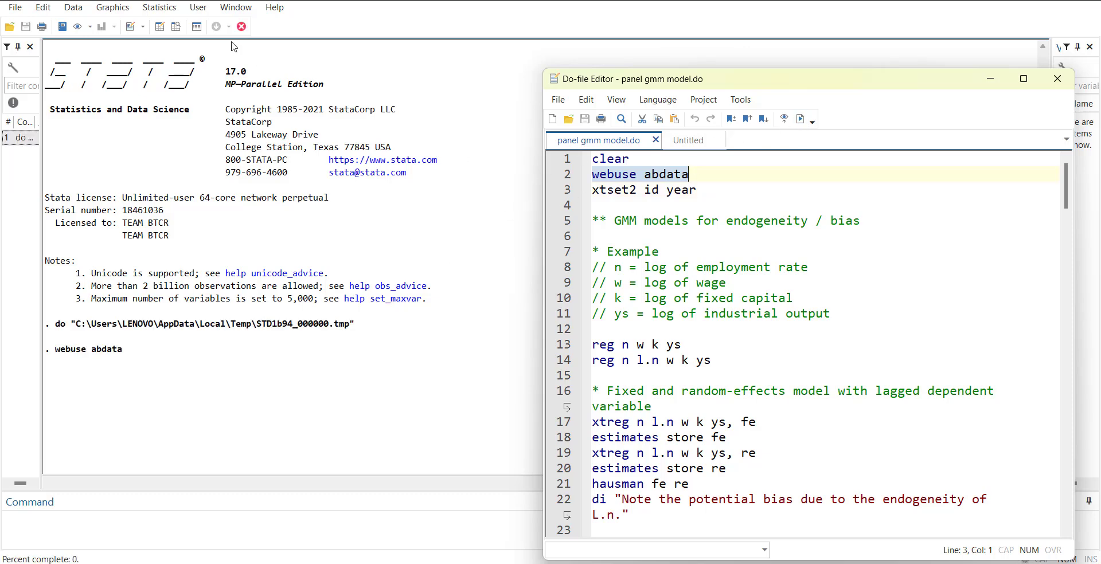
click(161, 29)
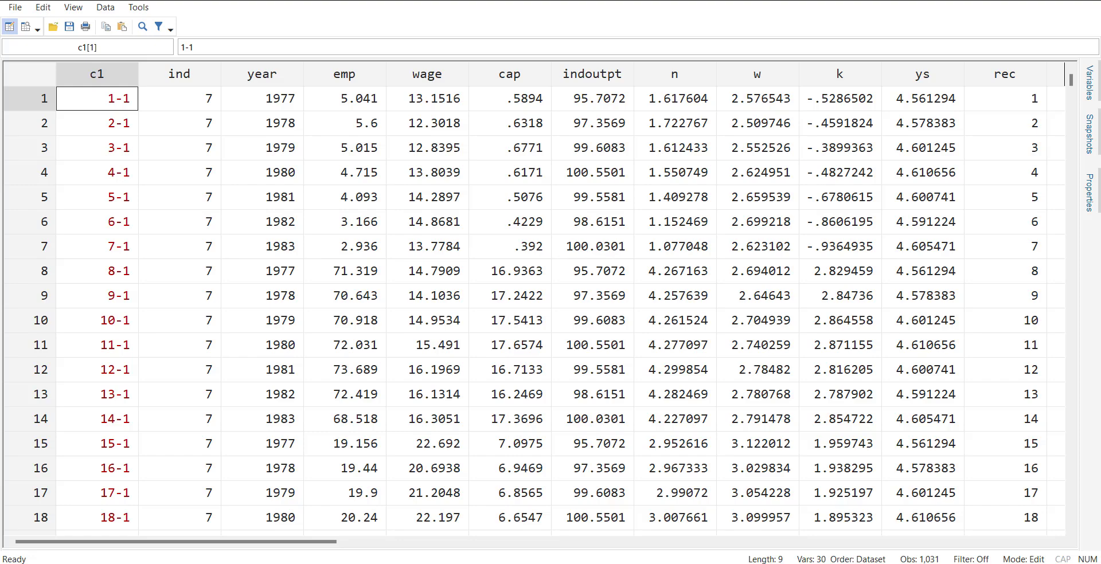
key(alt+Tab)
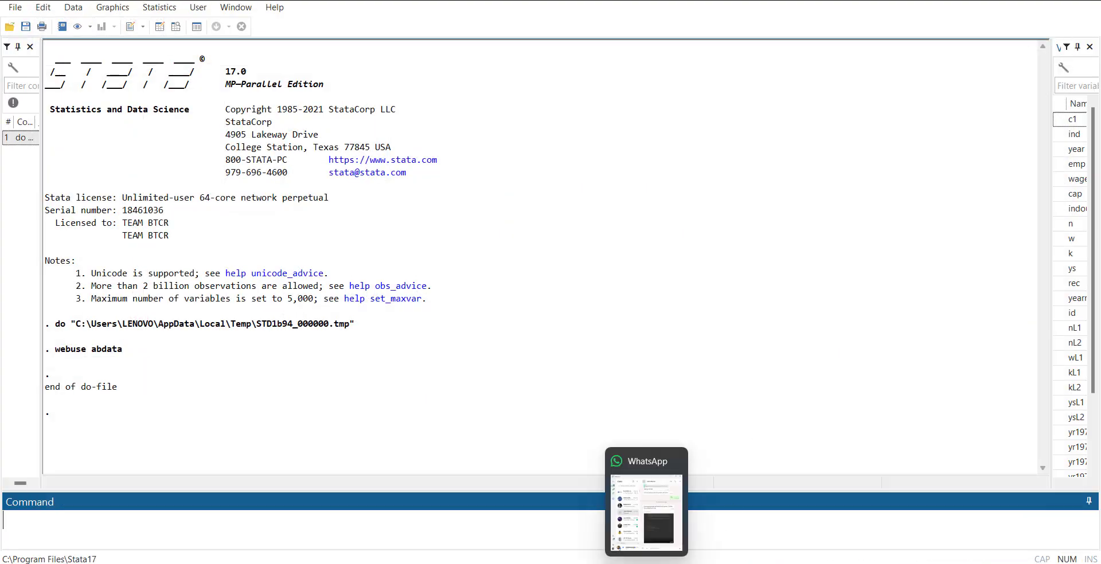
mouse_move(616, 563)
click(823, 507)
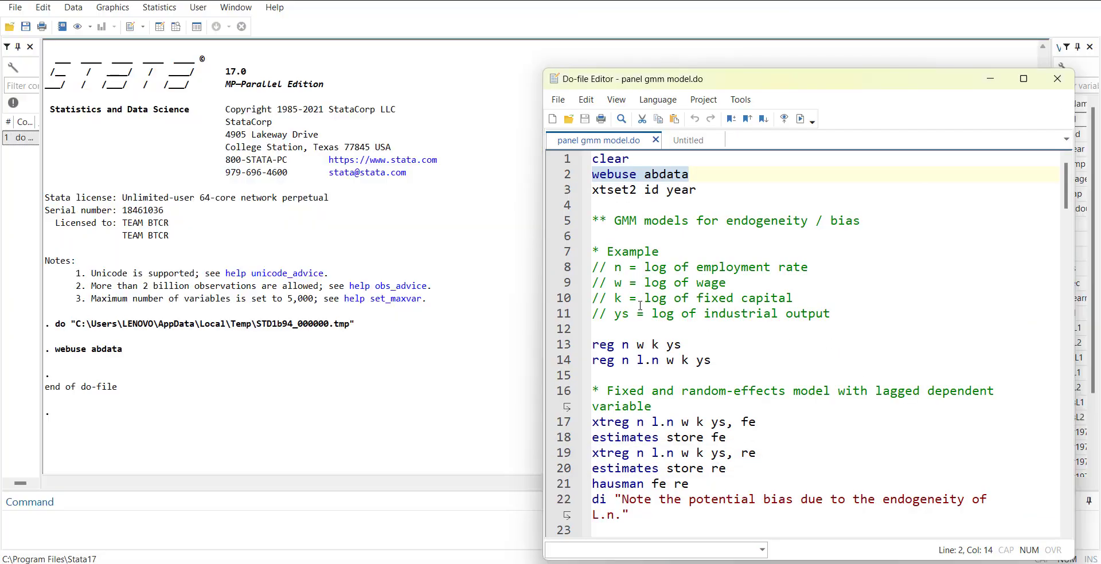
Review the variable definitions in the do-file comments and run the pooled regression reg n w k ys.
drag(815, 292, 660, 299)
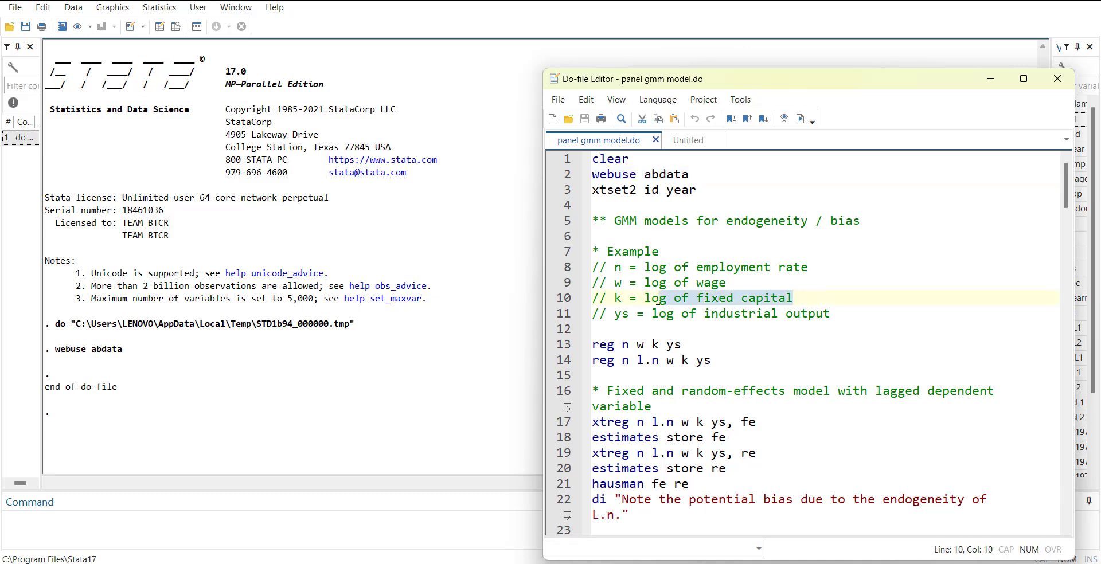
click(669, 270)
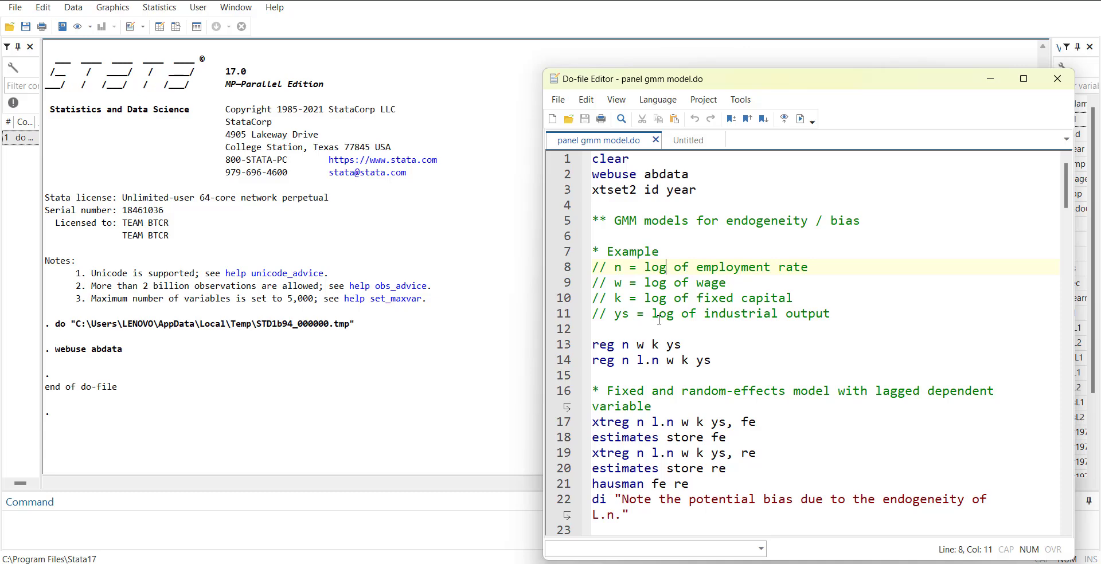
click(562, 346)
click(801, 119)
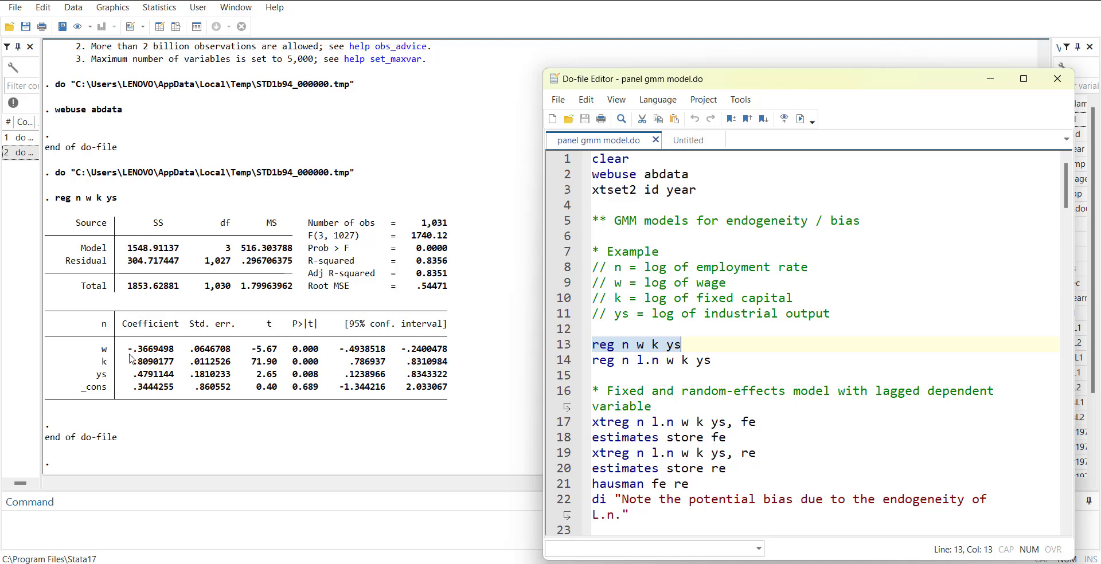
Declare the panel structure by running xtset2 id year and look back at the regression output.
click(567, 194)
click(800, 119)
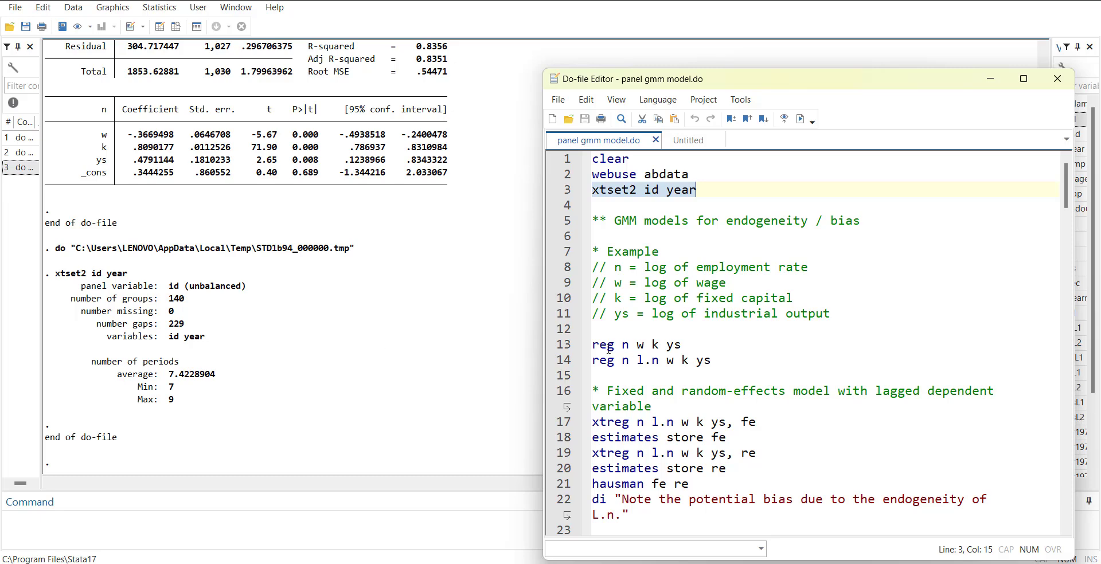
scroll(364, 339, up, 5)
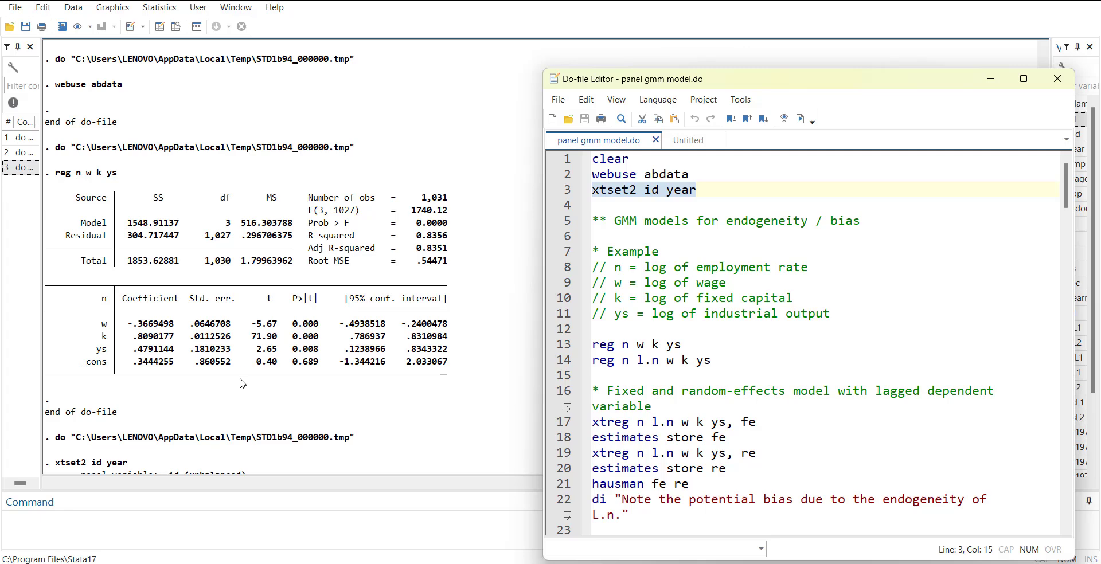
click(567, 365)
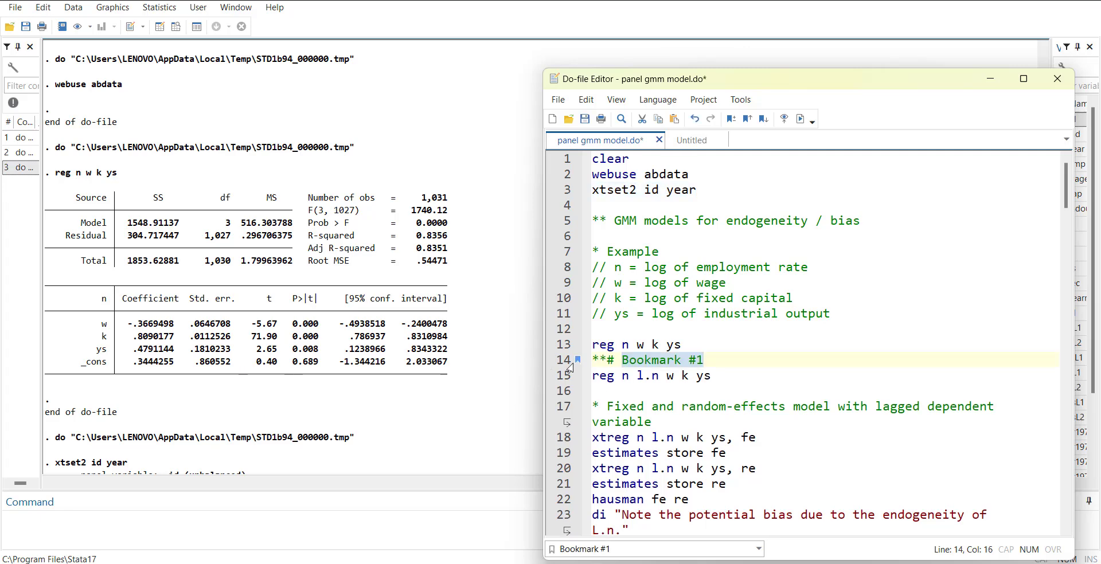
click(578, 362)
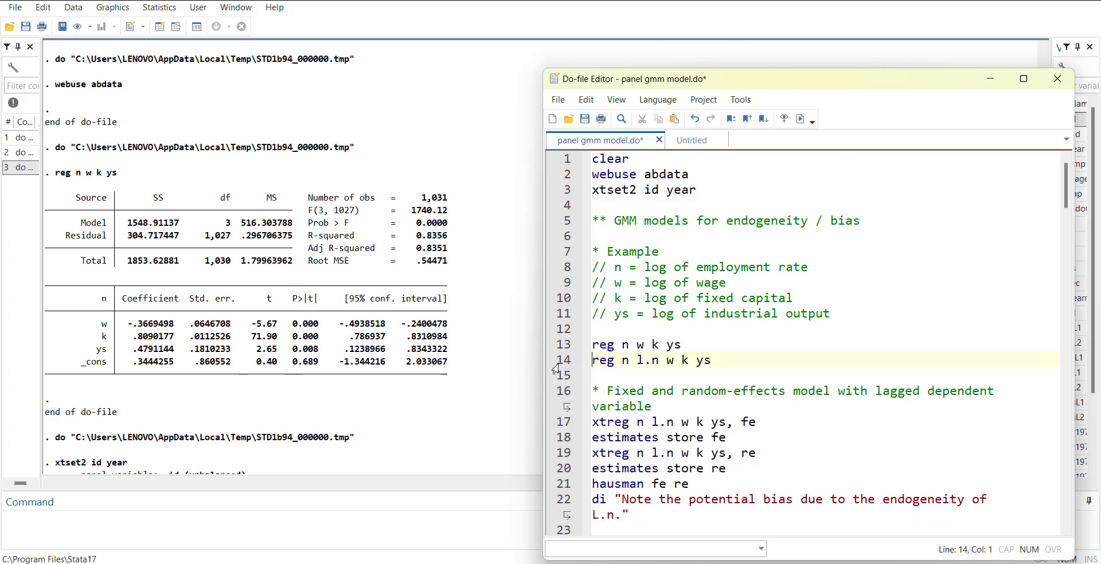
click(555, 364)
drag(656, 366, 630, 339)
click(630, 339)
Run the regression with the lagged dependent variable, reg n l.n w k ys.
click(562, 364)
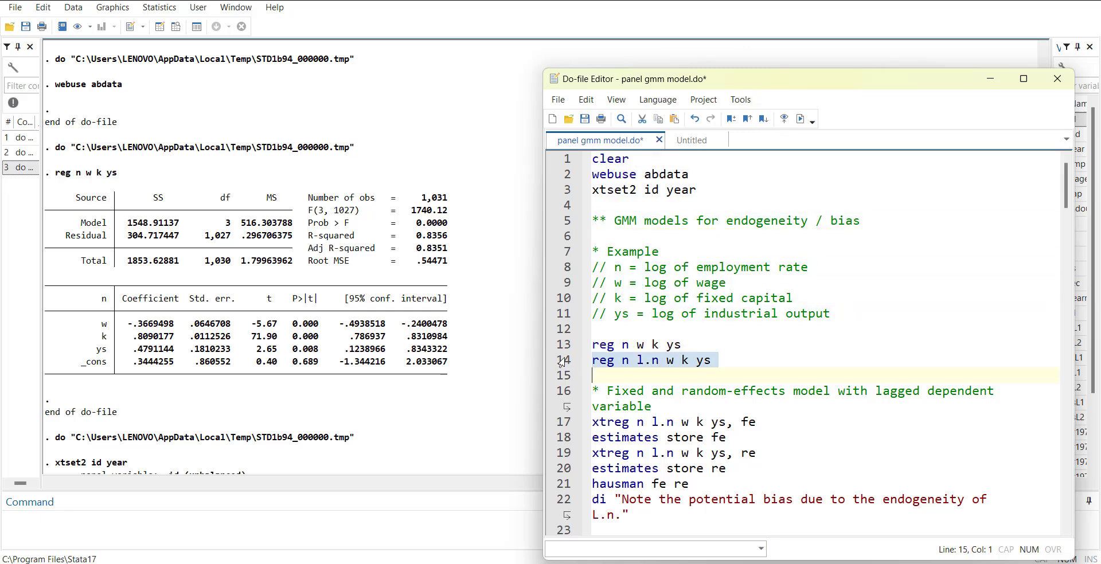
click(799, 119)
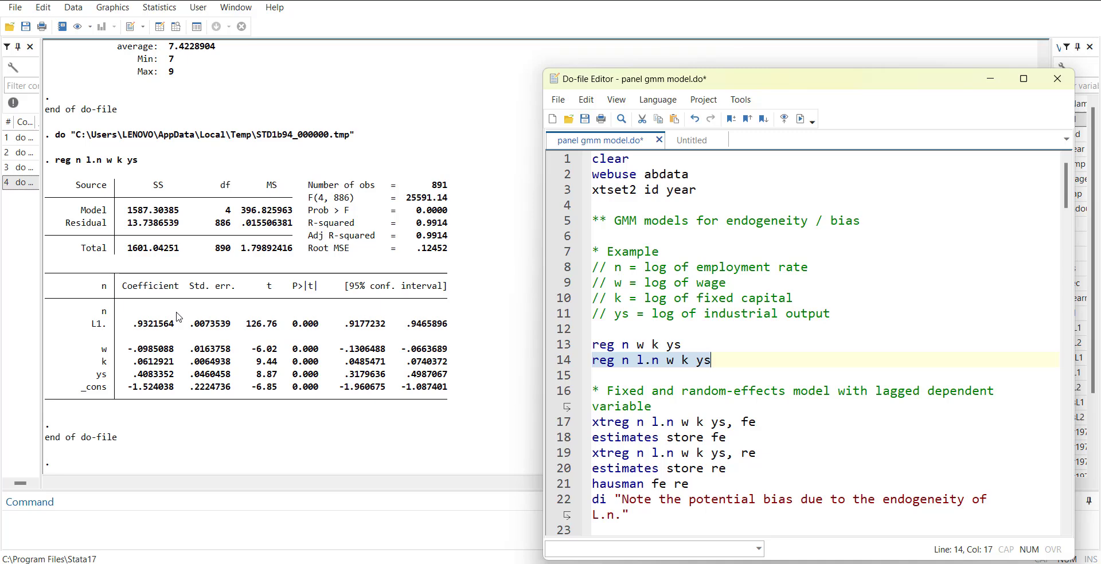
Run the fixed-effects model xtreg n l.n w k ys, fe and store its estimates as fe.
scroll(661, 448, down, 2)
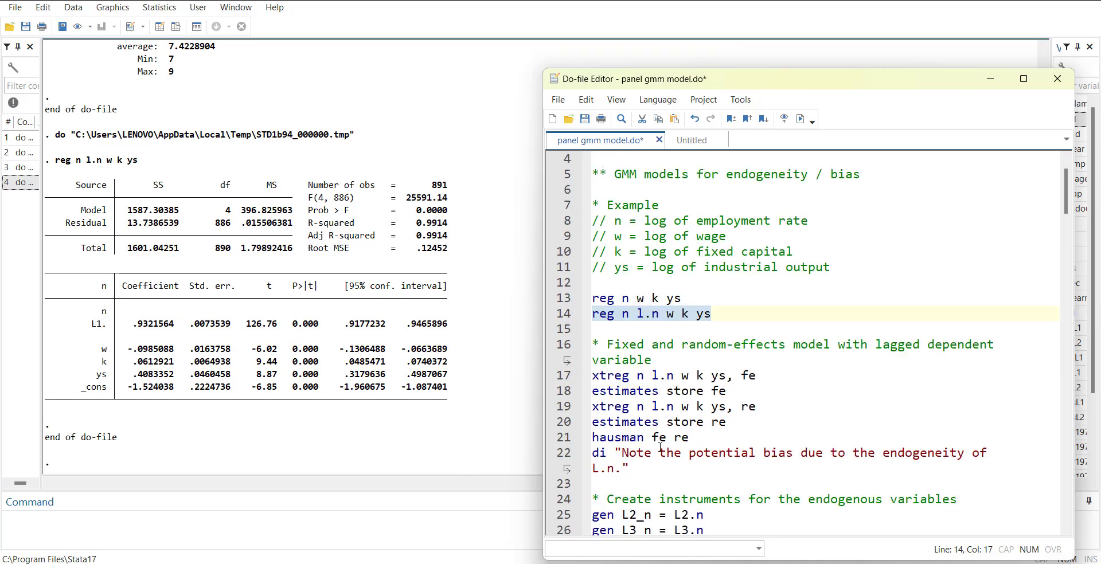
scroll(786, 306, down, 1)
click(698, 283)
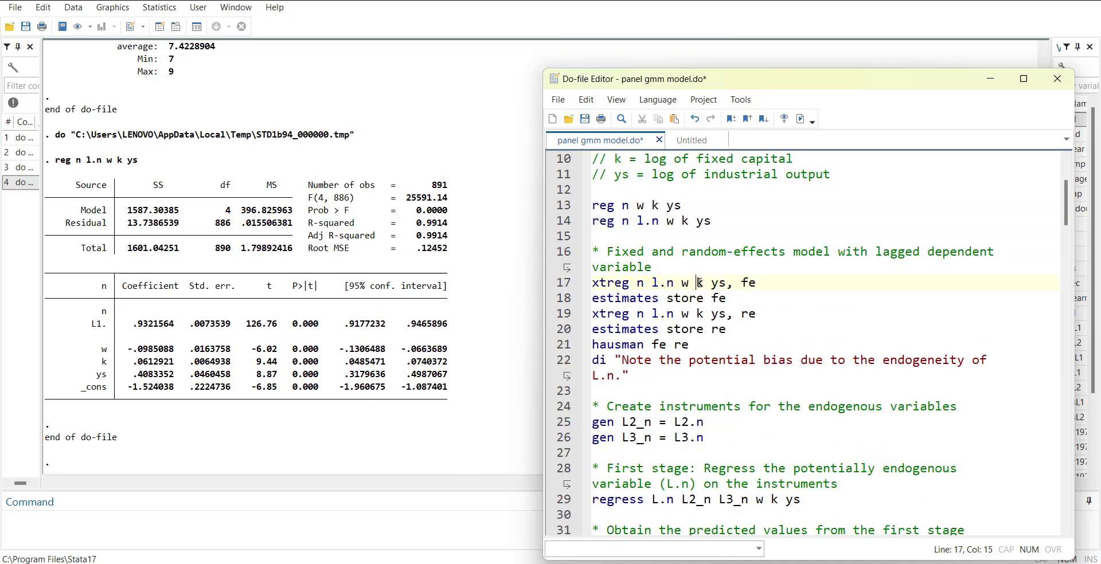
key(Home)
key(shift+Down)
key(shift+Down)
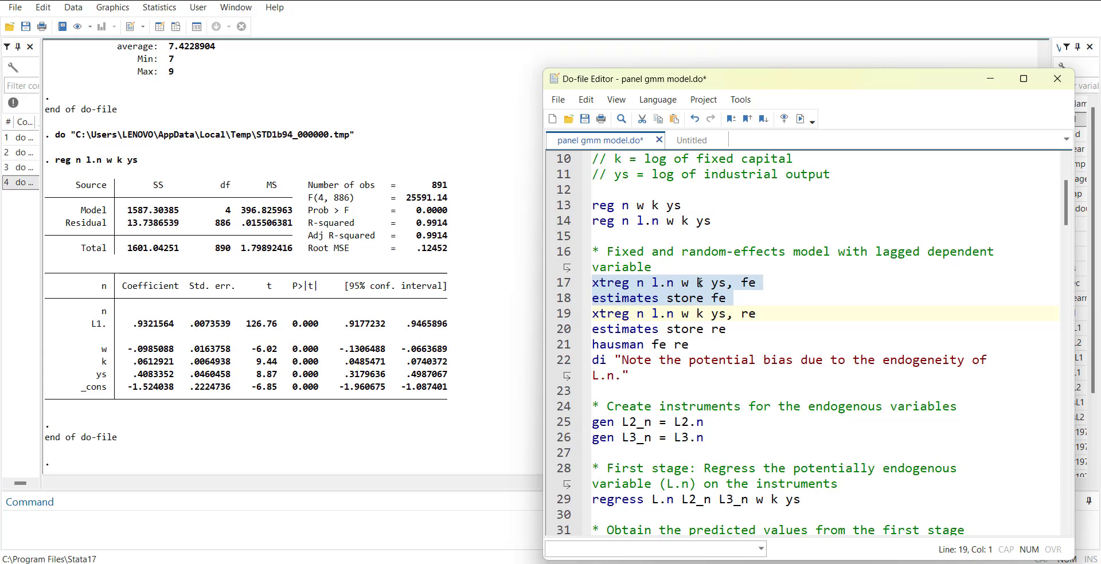
key(shift+Left)
click(800, 119)
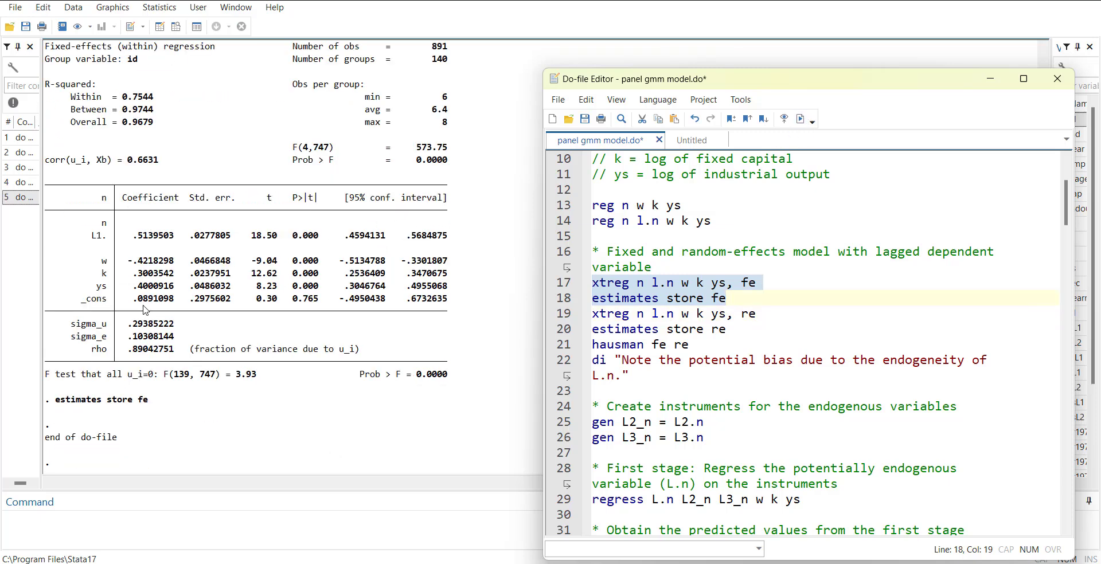
Run the random-effects model xtreg n l.n w k ys, re and store its estimates as re.
click(738, 302)
key(Down)
key(Home)
key(shift+Down)
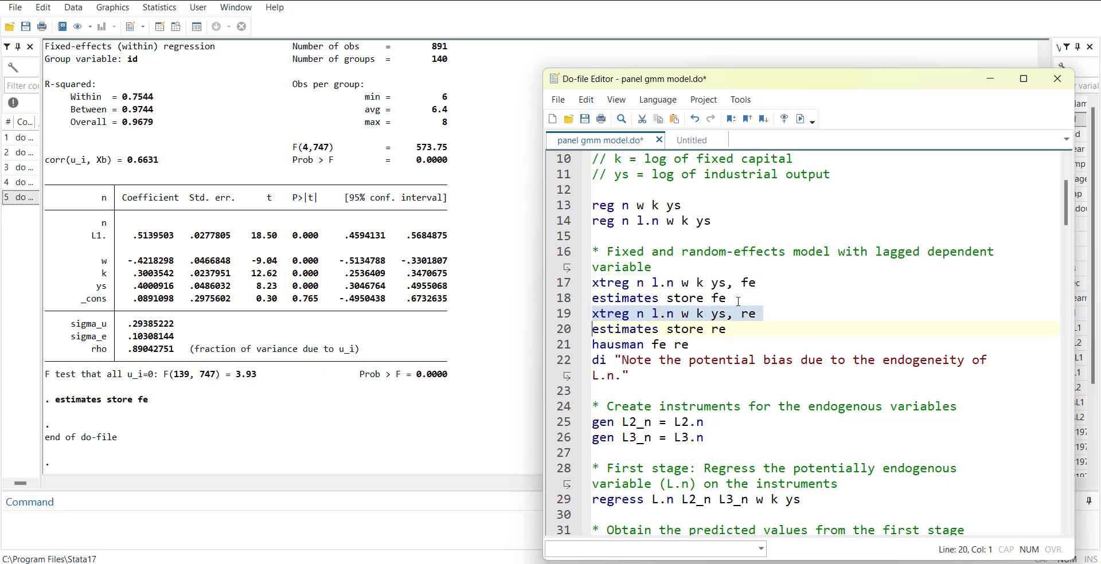
key(shift+Down)
click(802, 119)
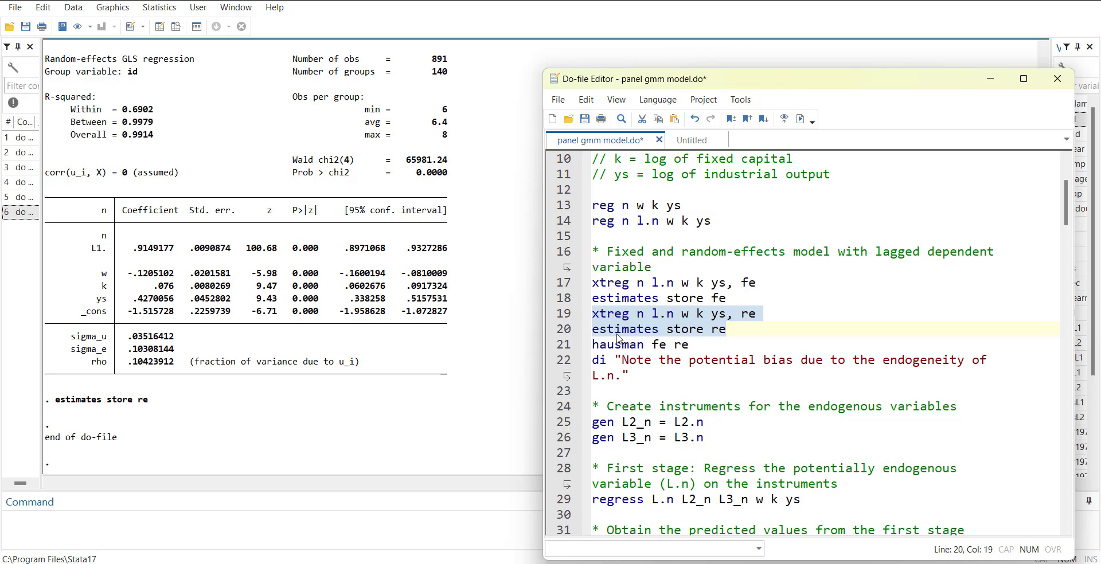
Run the Hausman test comparing fe and re, and display the note on potential bias from the endogeneity of L.n.
click(562, 346)
click(792, 123)
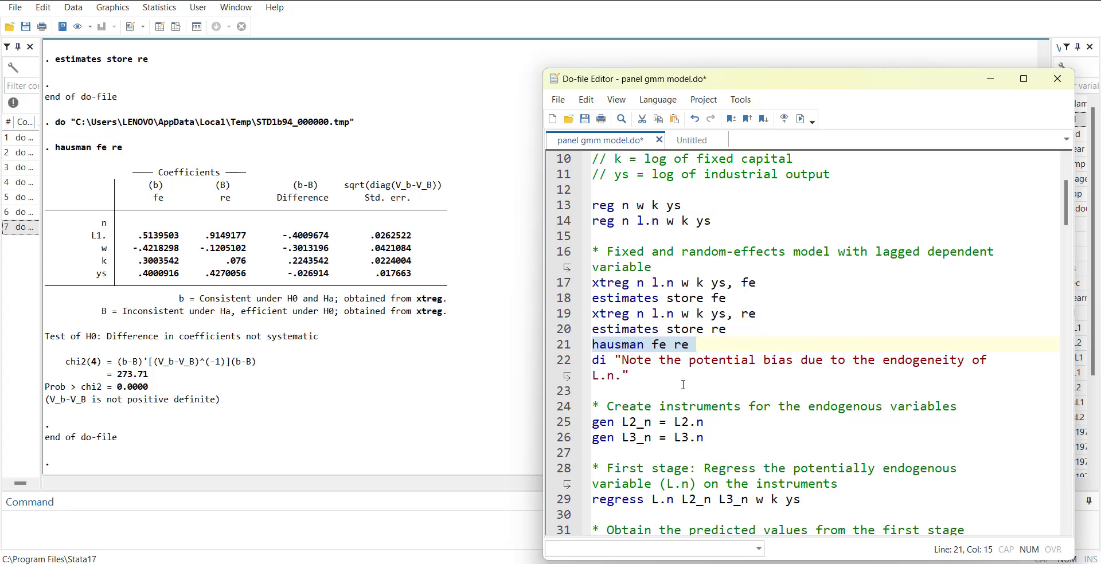
click(556, 367)
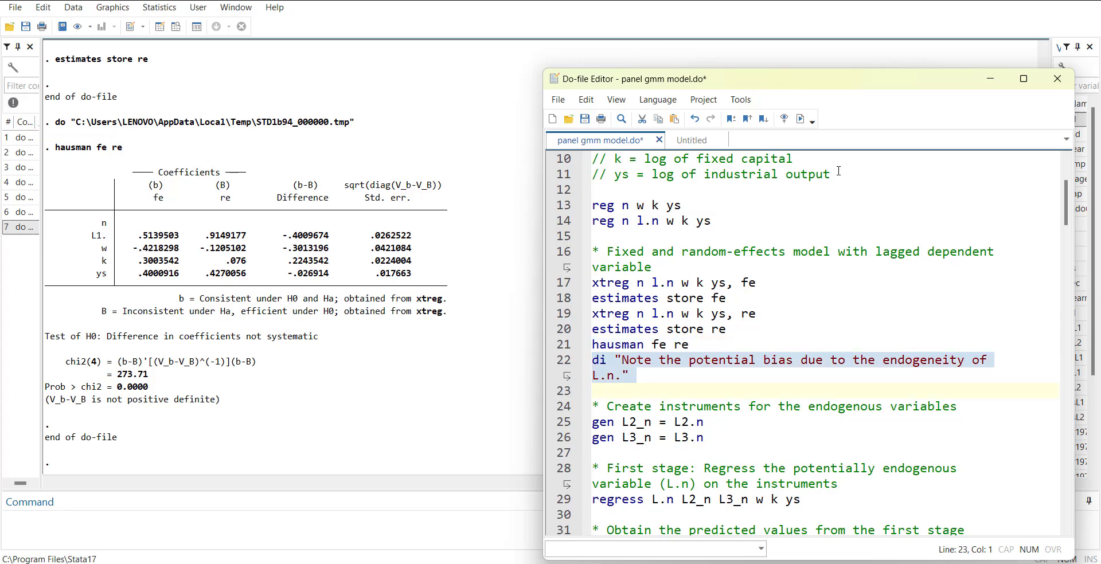
click(799, 119)
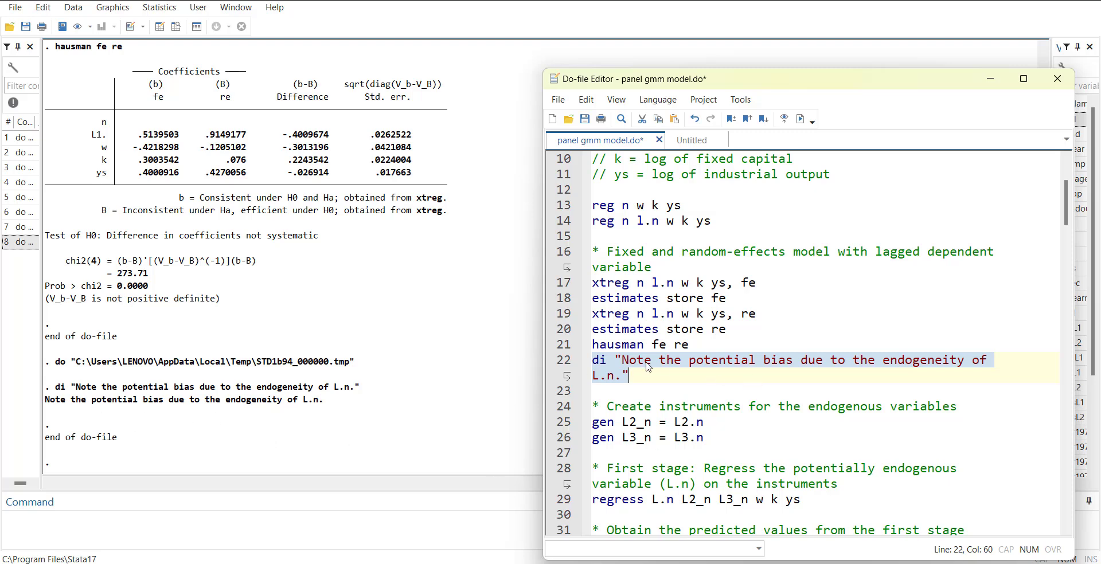
Generate the instruments L2_n = L2.n and L3_n = L3.n by running their do-file block with its comment.
scroll(665, 365, down, 2)
click(674, 314)
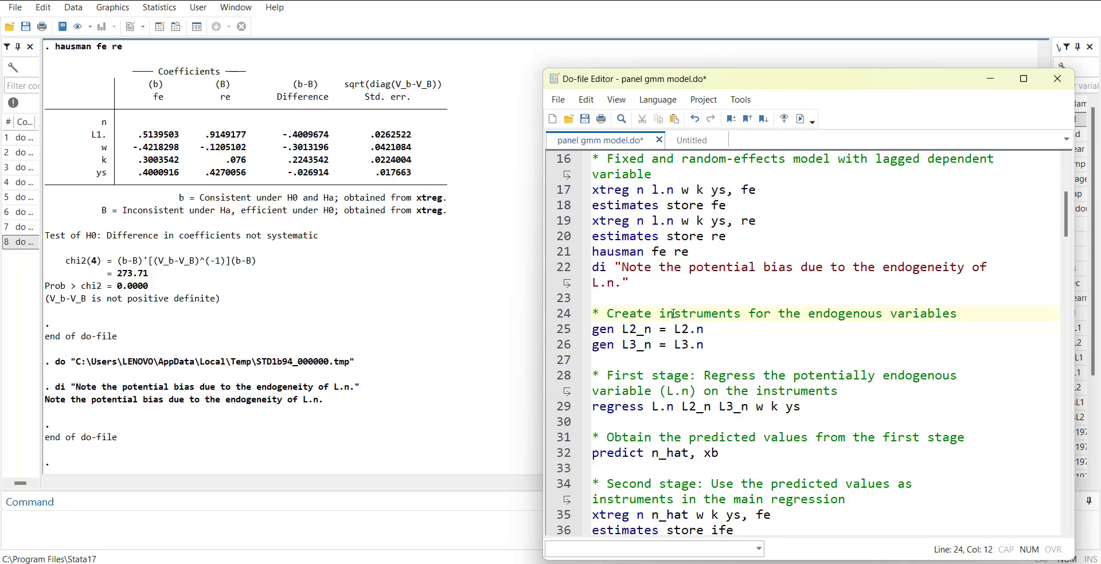
key(Home)
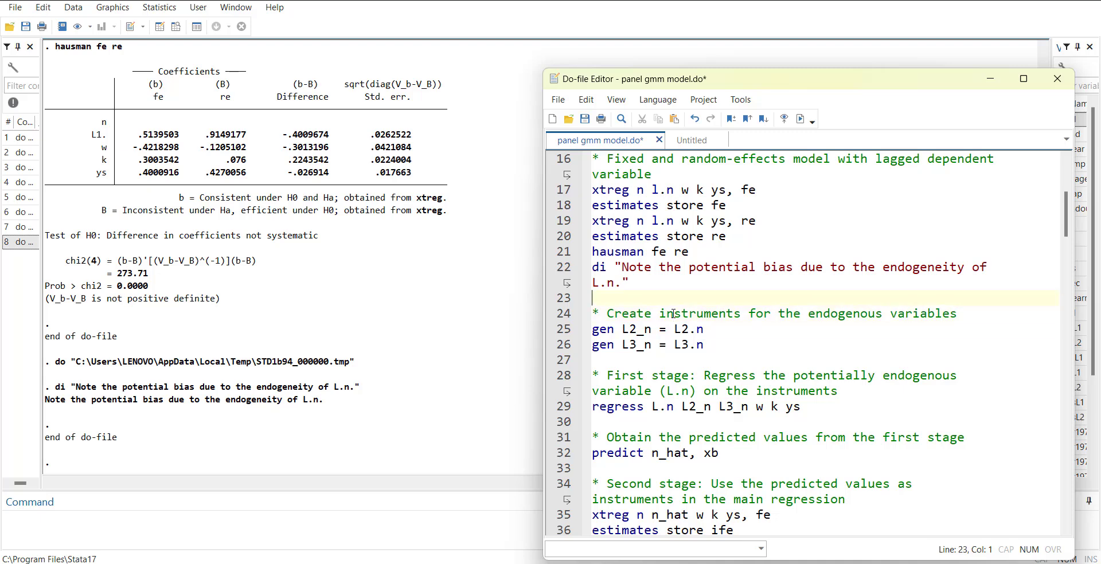
key(shift+Down)
key(shift+Down)
key(shift+Down)
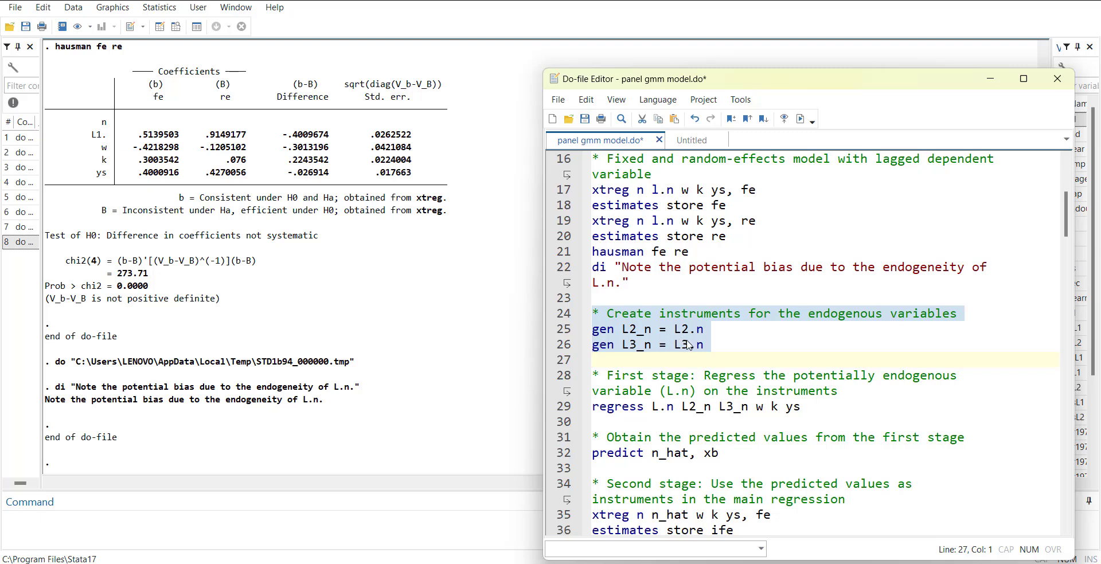
click(801, 119)
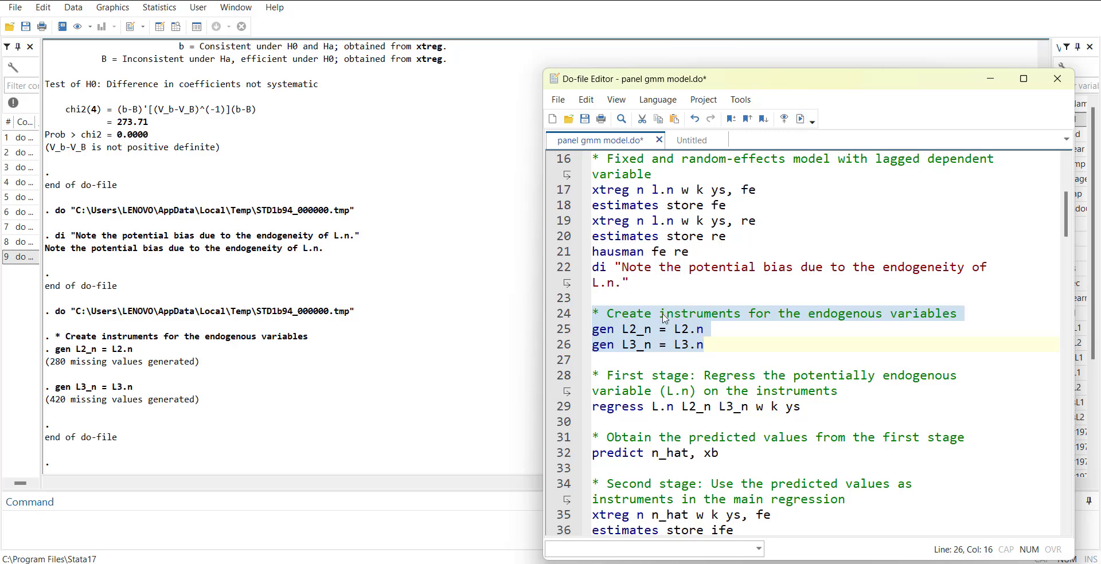
Run the first-stage regression of L.n on L2_n L3_n w k ys and predict its fitted values as n_hat.
click(559, 412)
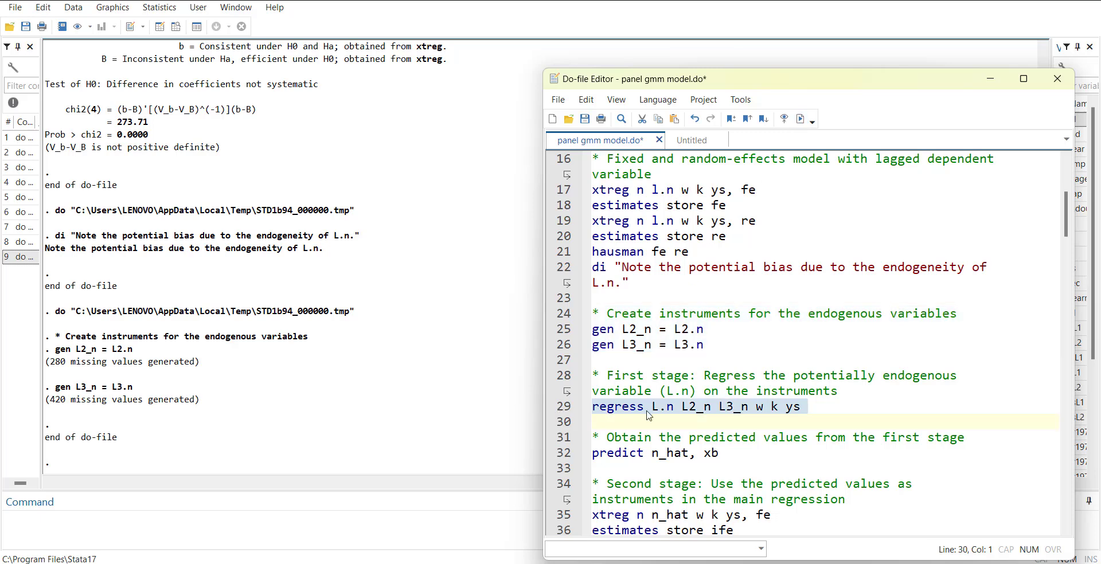
scroll(648, 414, down, 3)
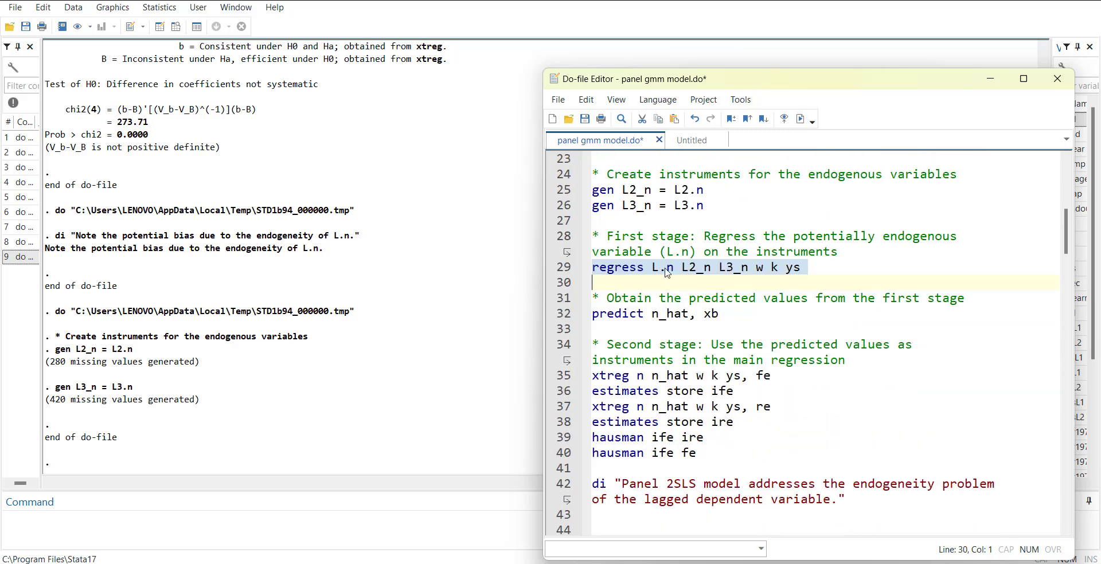
click(800, 119)
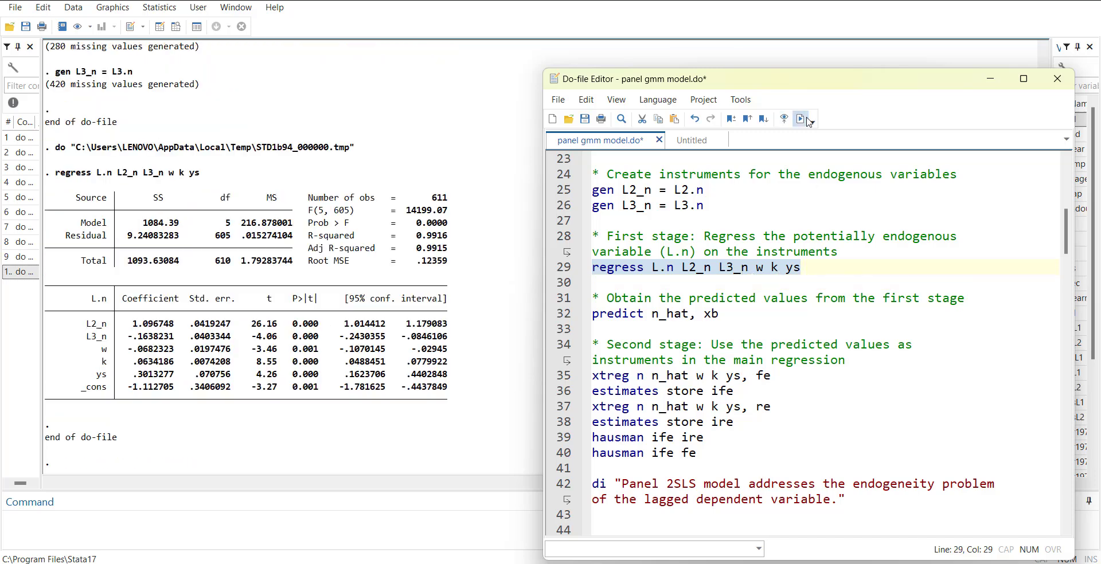
click(560, 317)
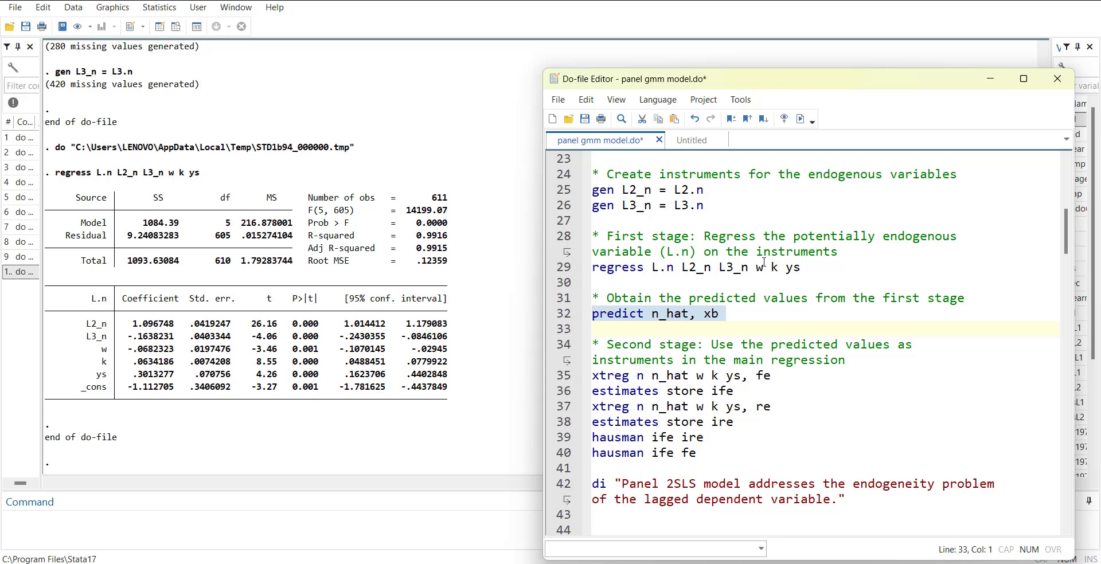
click(800, 119)
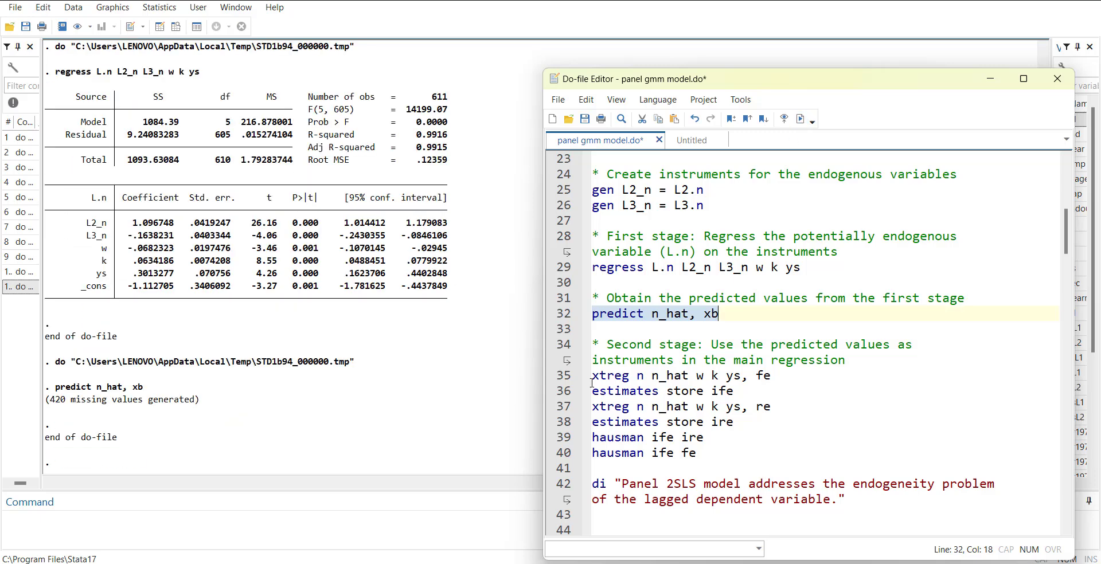
Run the second-stage fixed-effects model xtreg n n_hat w k ys, fe and store its estimates as ife.
scroll(669, 253, up, 2)
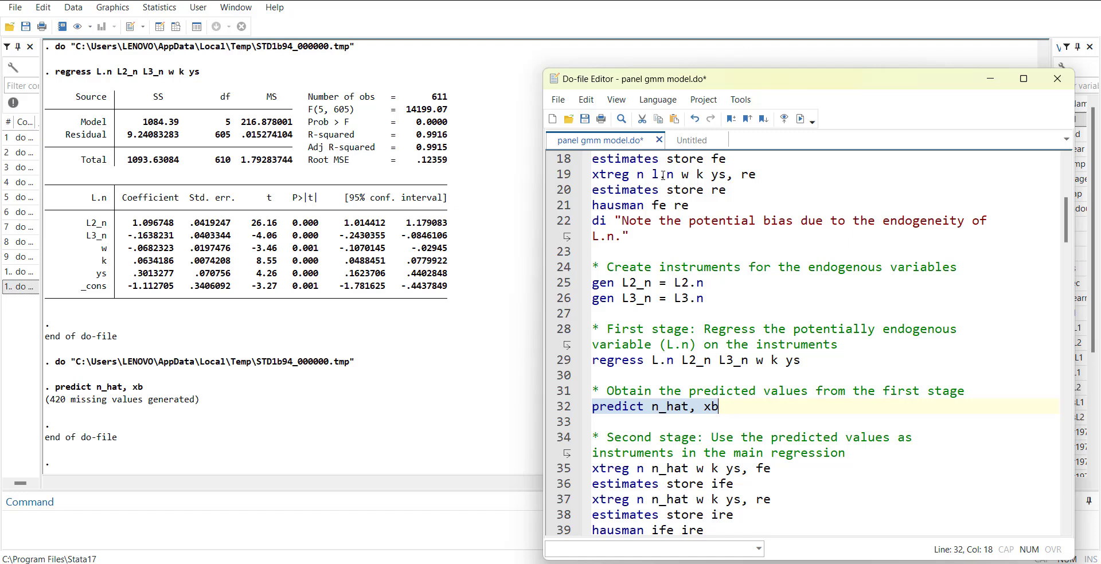
scroll(668, 309, down, 3)
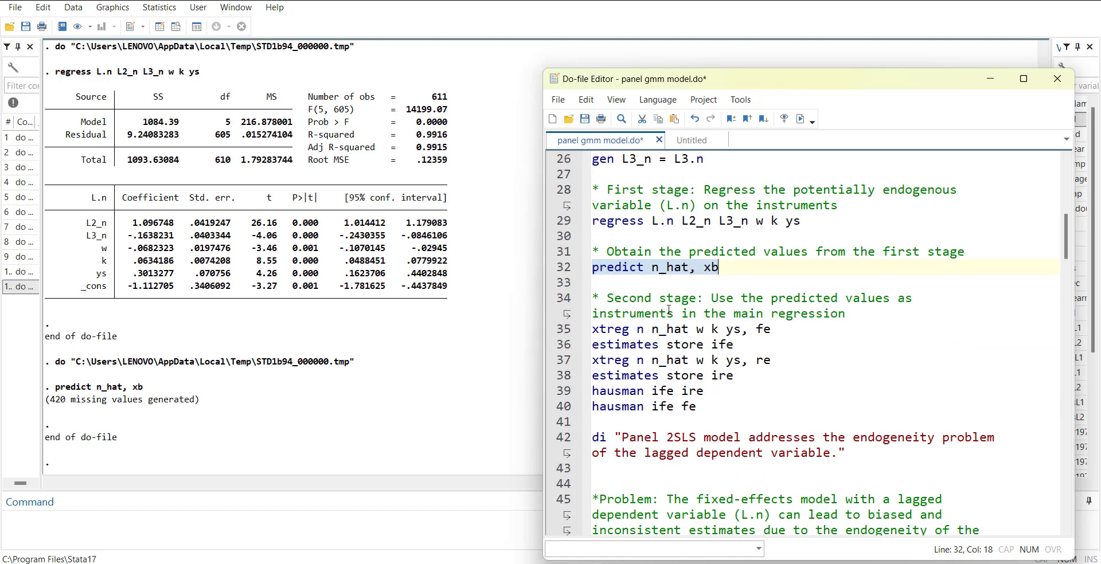
click(555, 333)
key(Up)
key(shift+Down)
key(shift+Down)
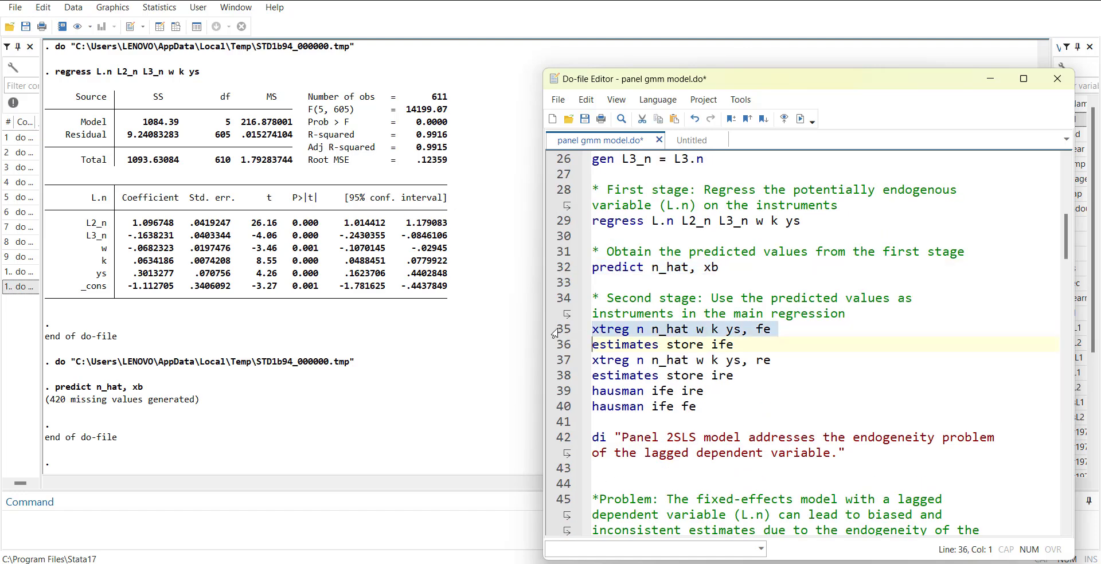
click(801, 120)
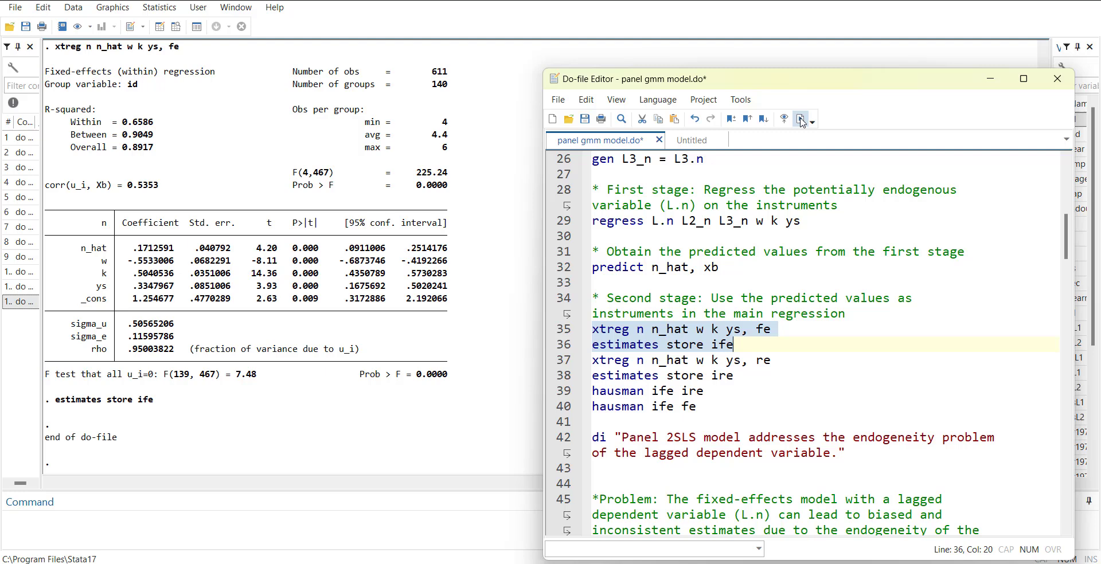
Run the second-stage random-effects model xtreg n n_hat w k ys, re and store its estimates as ire.
key(Home)
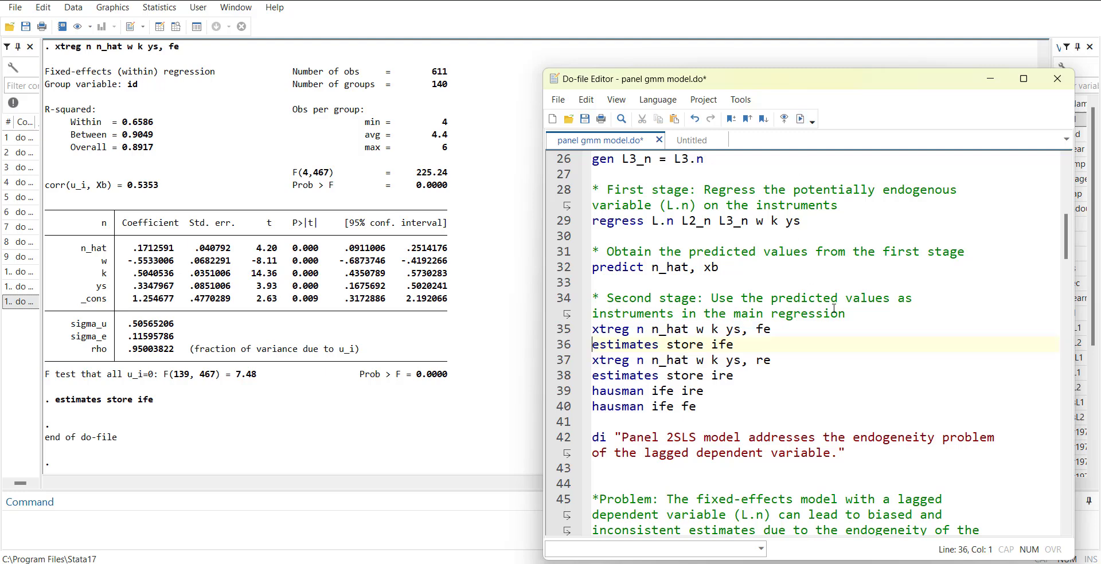
key(Down)
key(Home)
key(shift+Down)
key(shift+Down)
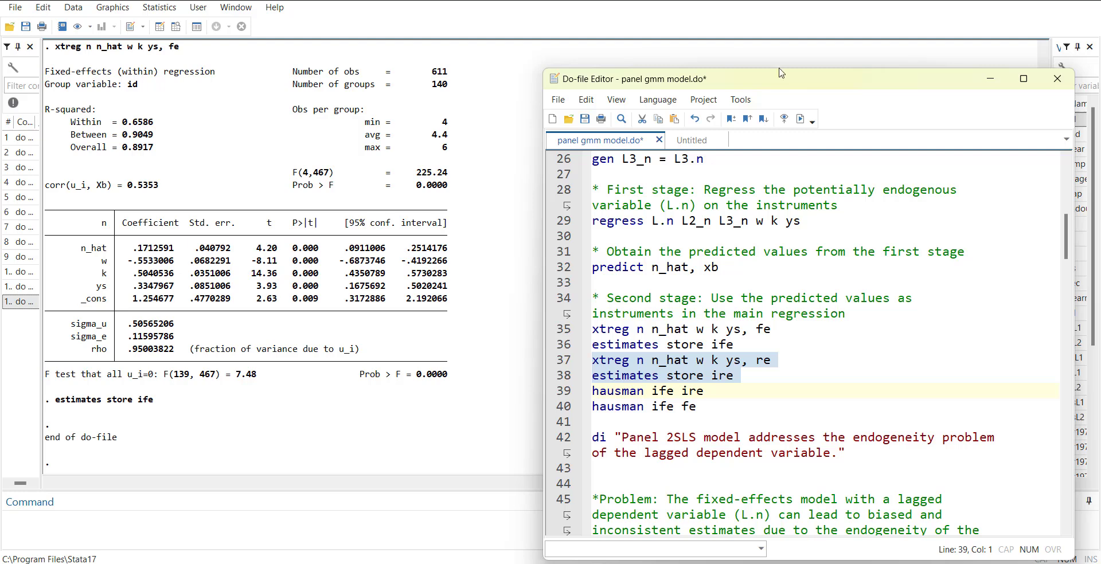
click(800, 119)
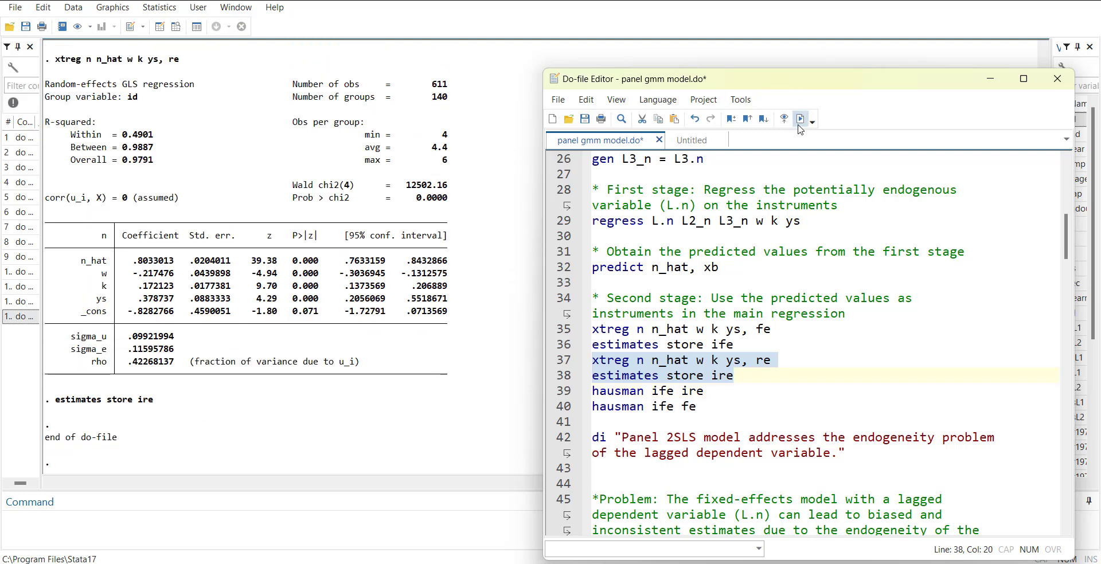
Run the Hausman test comparing the stored estimates ife and ire.
key(Down)
key(Home)
key(shift+Down)
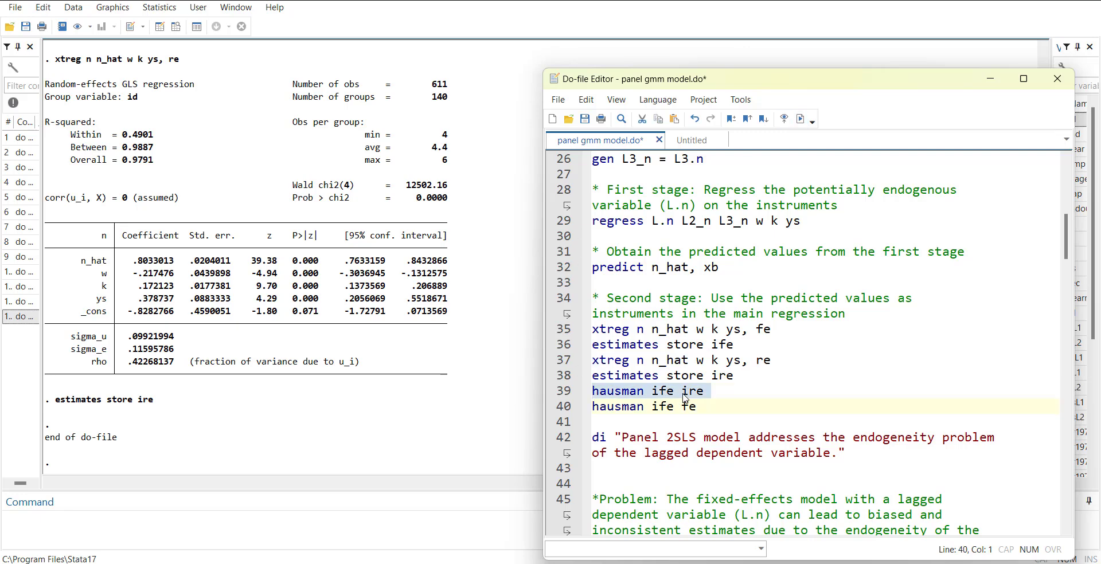
click(800, 120)
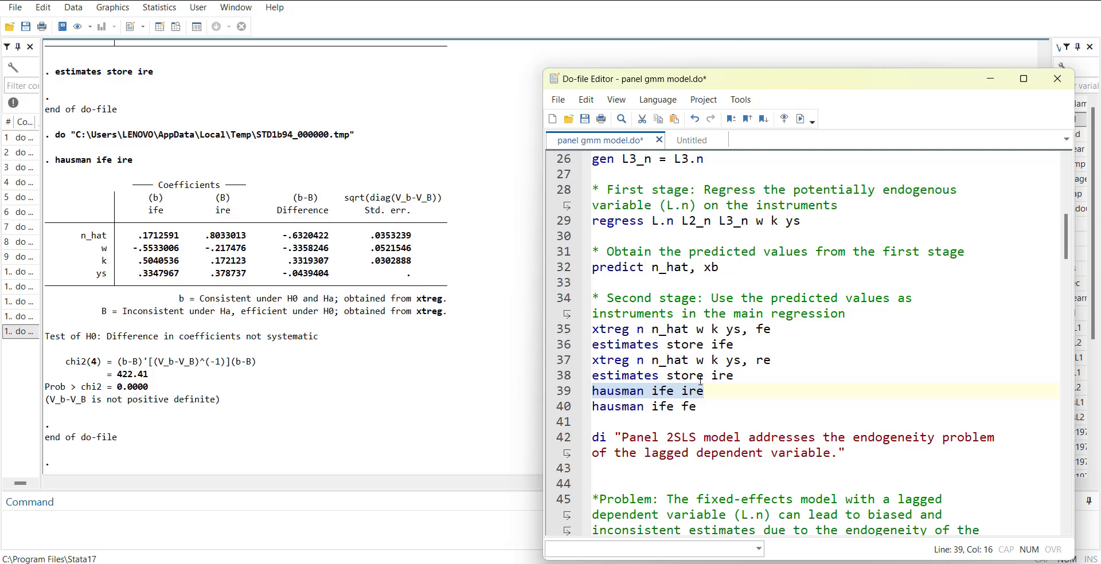
Insert a blank line above hausman ife fe in the do-file and run that Hausman test.
click(723, 390)
key(Return)
key(Down)
key(shift+Down)
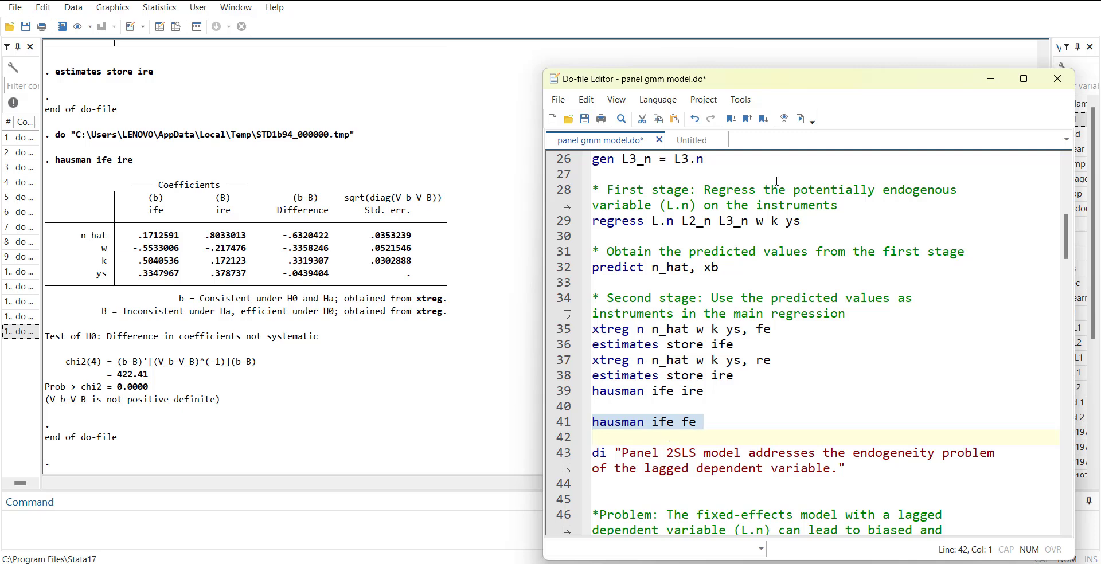
click(801, 119)
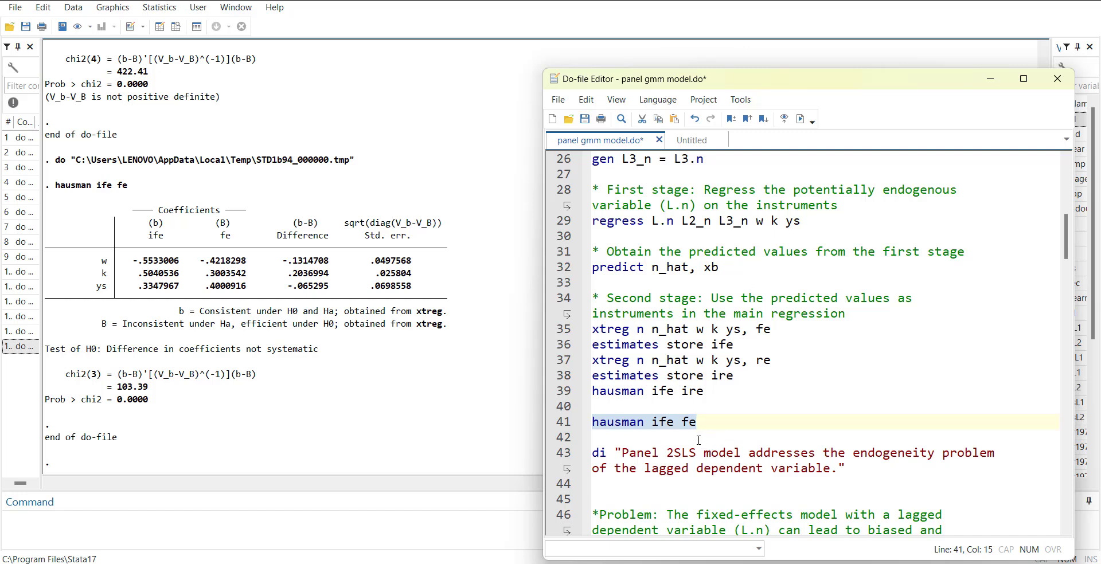
Review the do-file from the fixed- and random-effects models to the problem comment and the xtivreg block.
scroll(745, 401, up, 5)
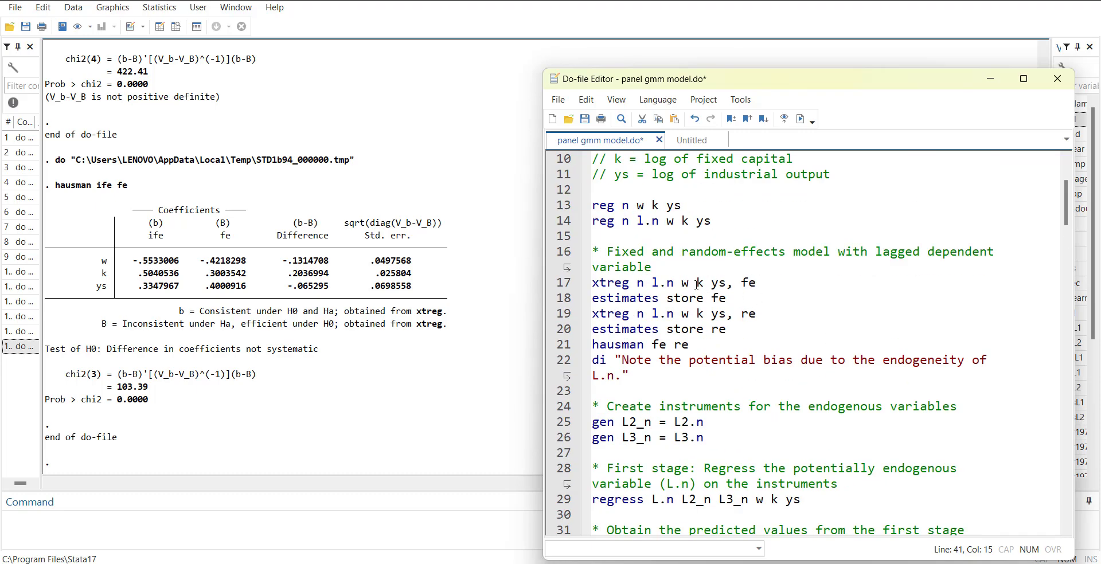
scroll(673, 328, down, 6)
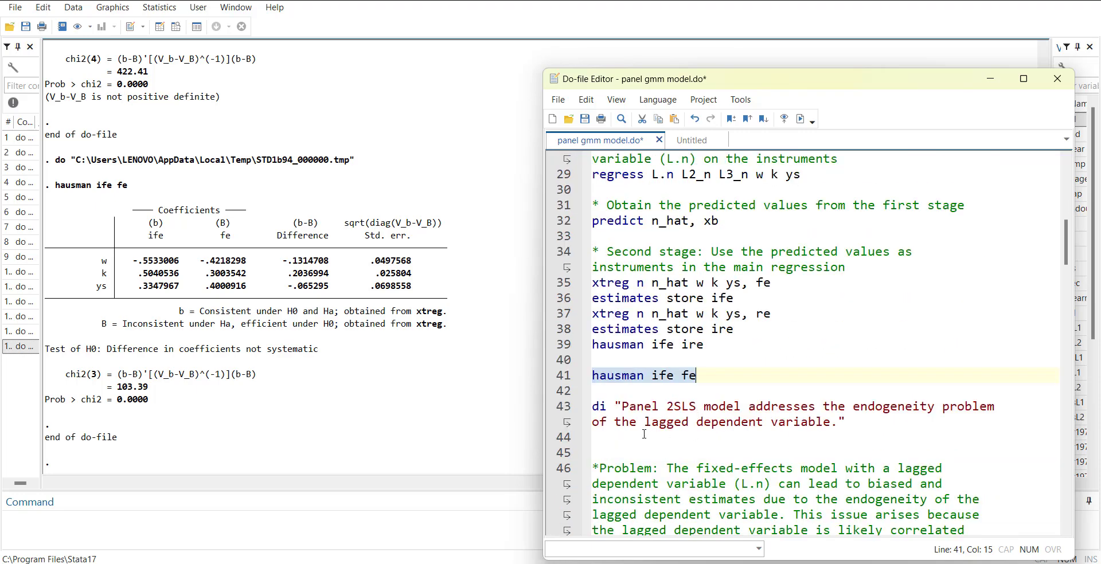
scroll(828, 420, down, 4)
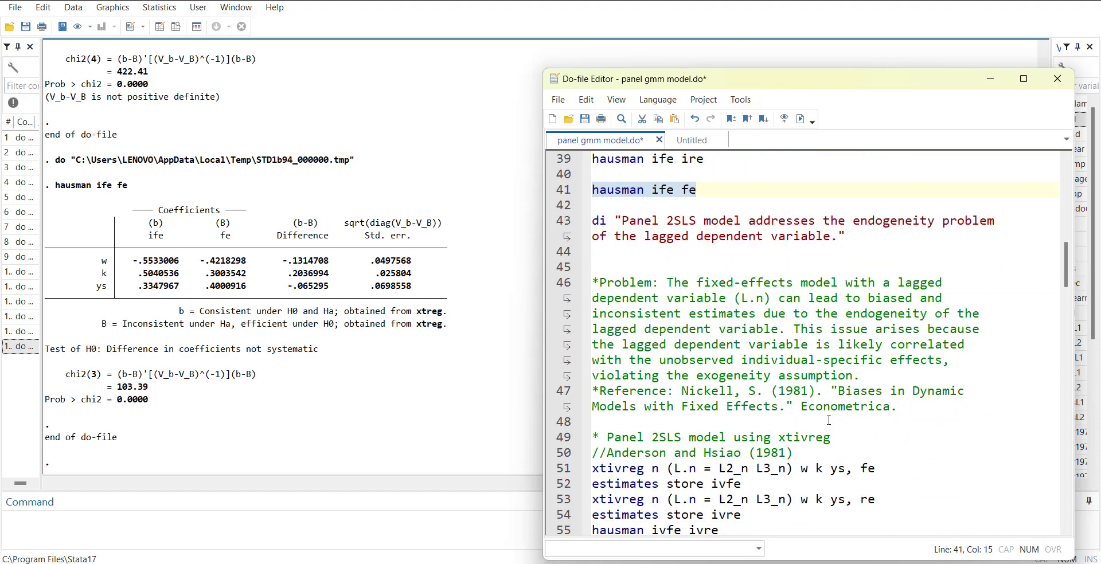
scroll(829, 421, up, 2)
scroll(776, 460, down, 3)
scroll(725, 292, up, 2)
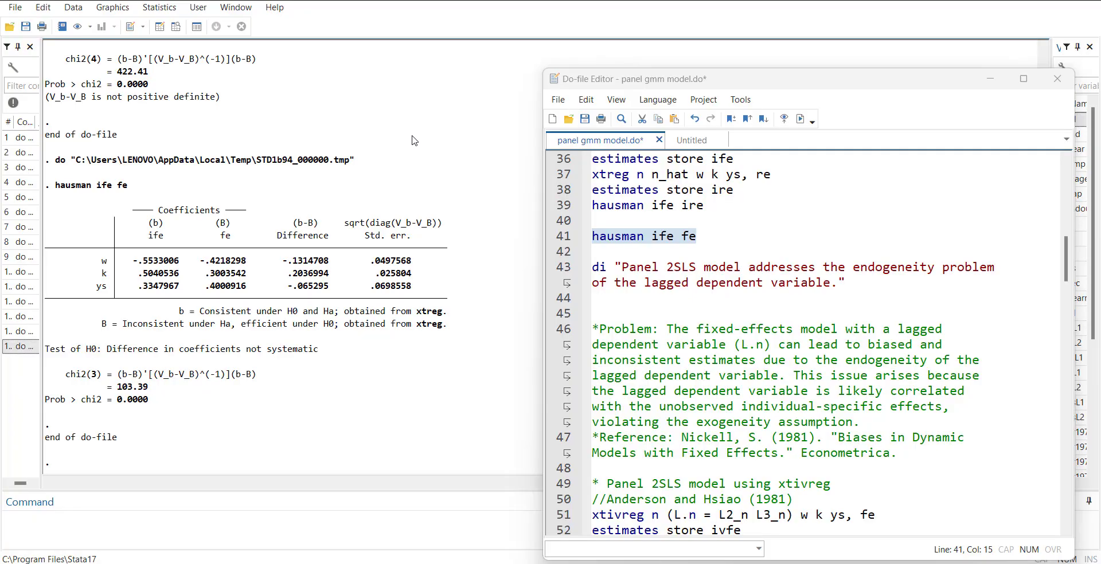
Switch to the Word notes on GMM models and review the commands from simple regression to section 2.5, Problem.
key(alt+Tab)
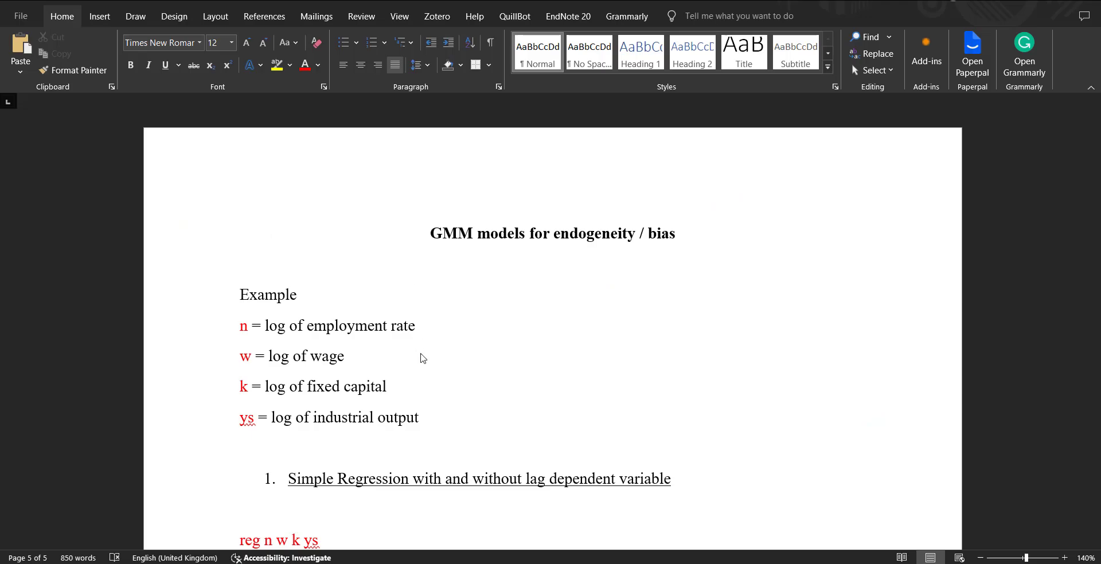
scroll(421, 358, down, 3)
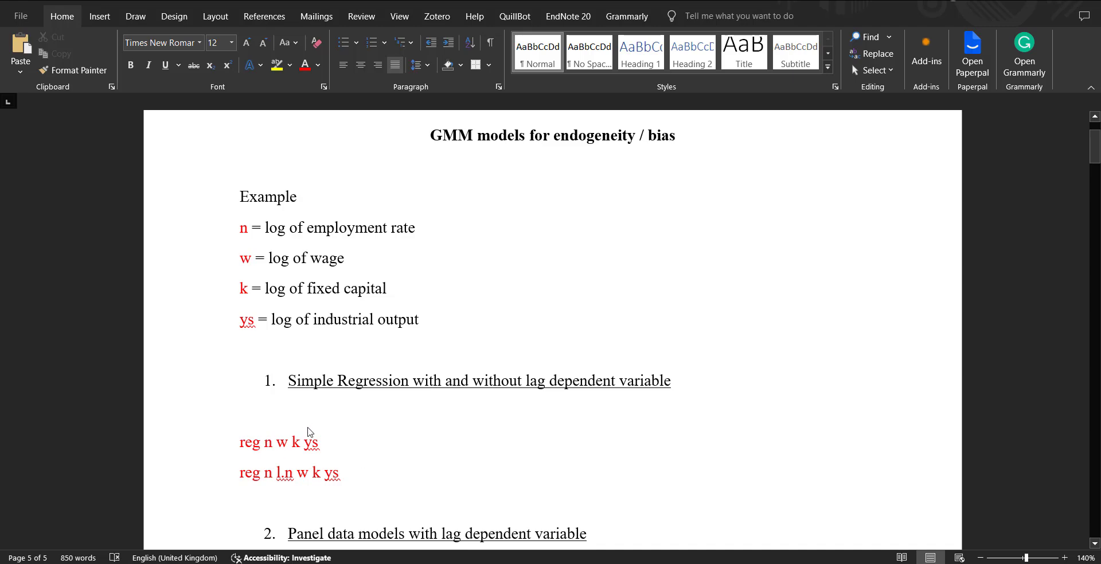
scroll(309, 461, down, 1)
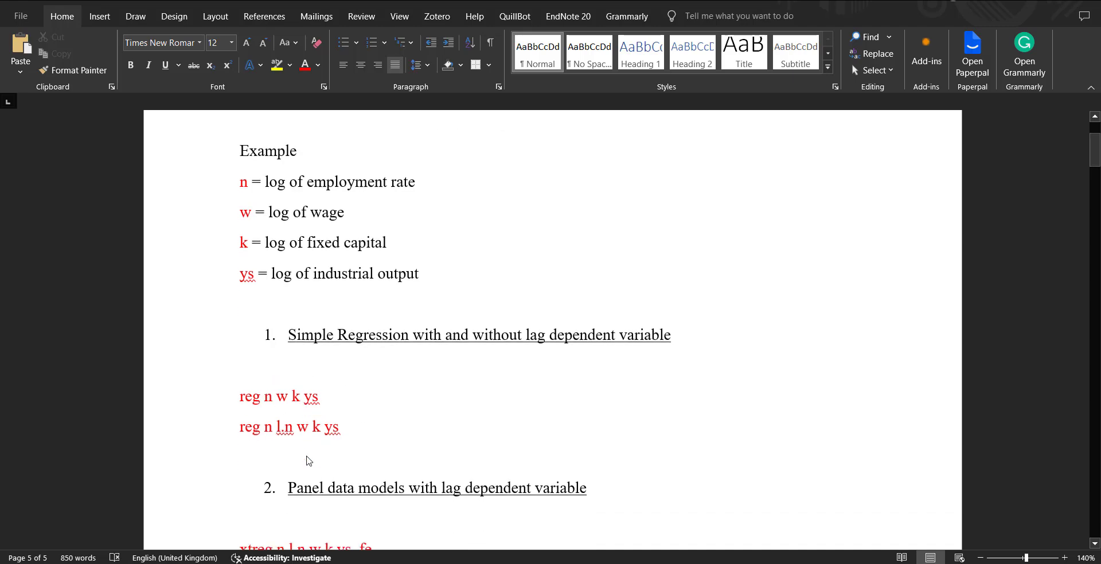
scroll(546, 410, down, 7)
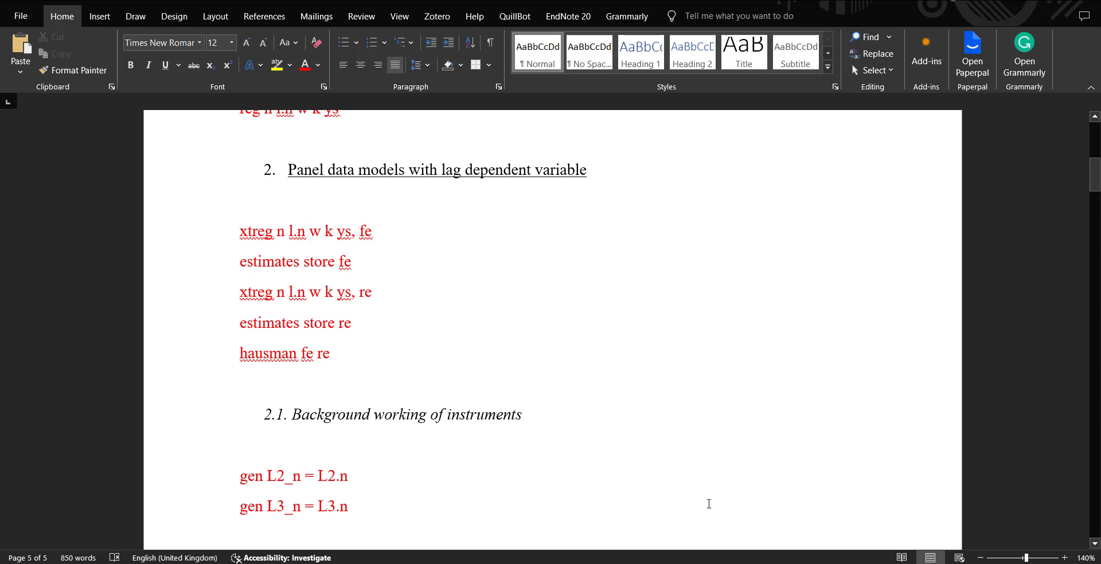
scroll(708, 504, down, 3)
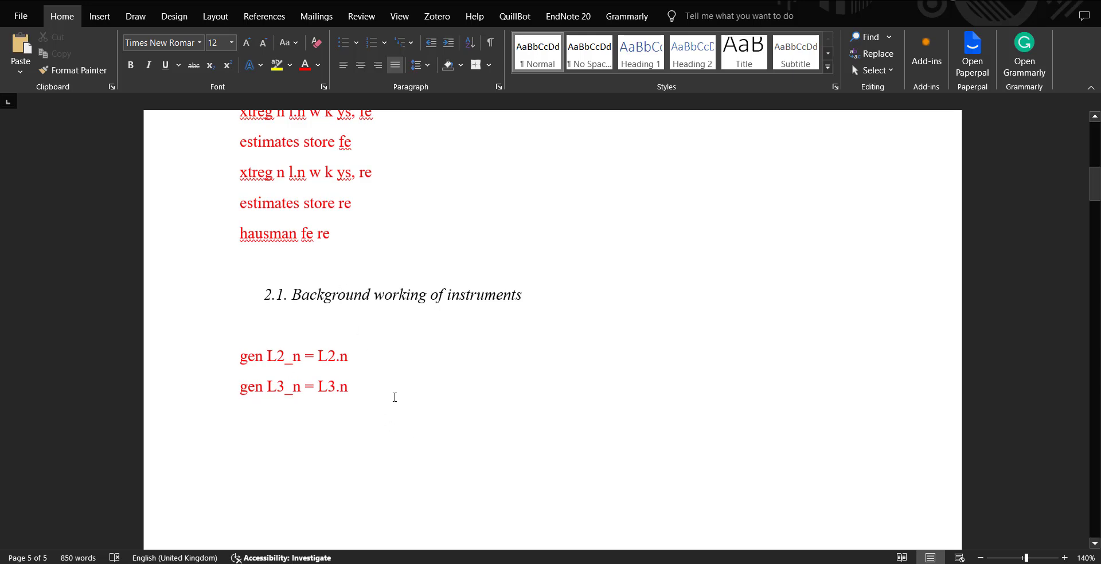
scroll(394, 397, down, 10)
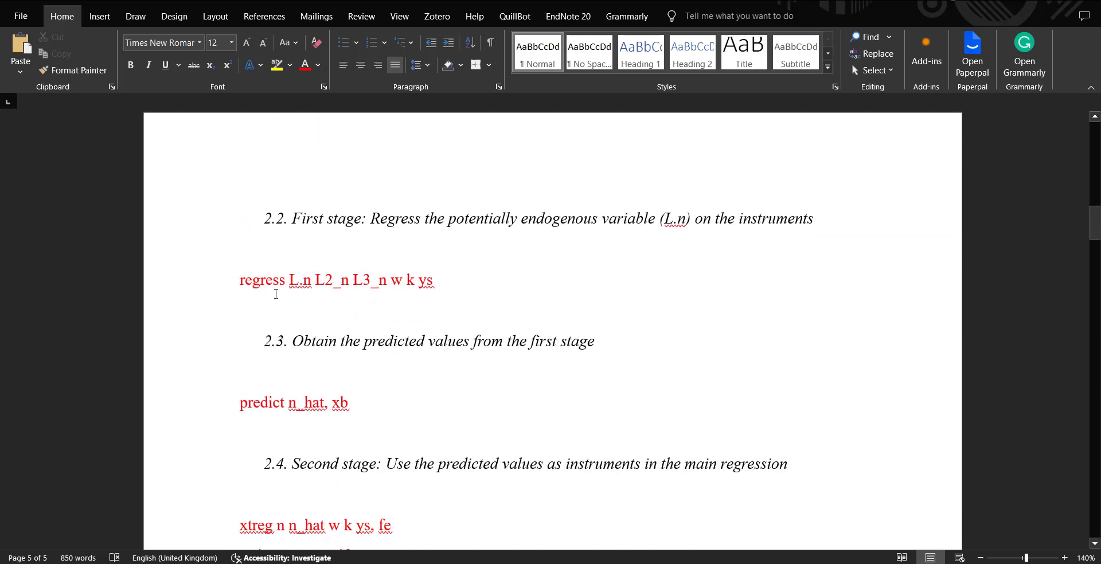
drag(292, 281, 312, 281)
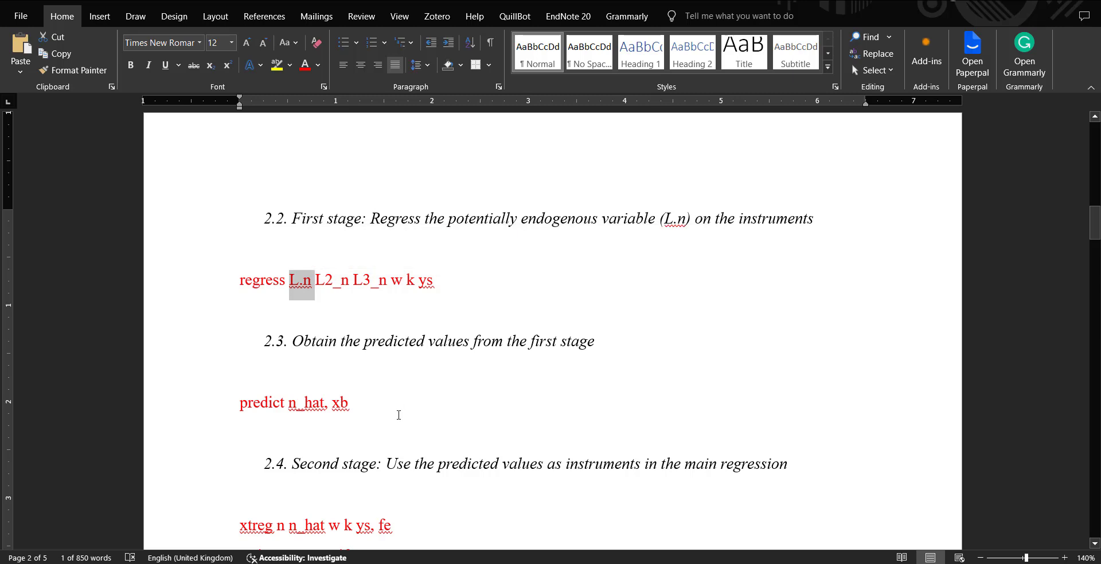
scroll(333, 393, down, 2)
scroll(333, 393, down, 6)
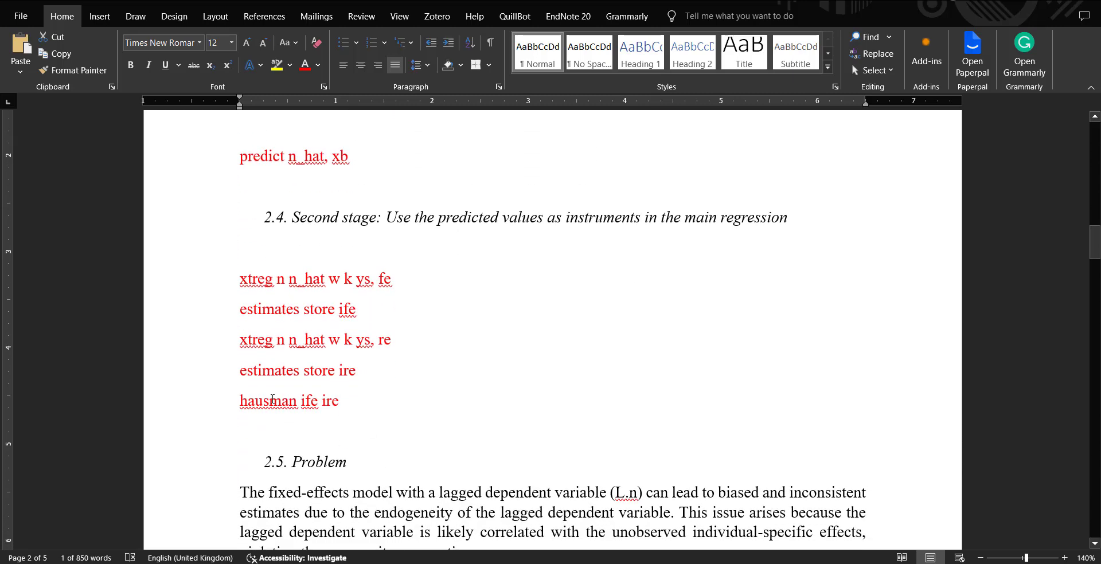
click(235, 401)
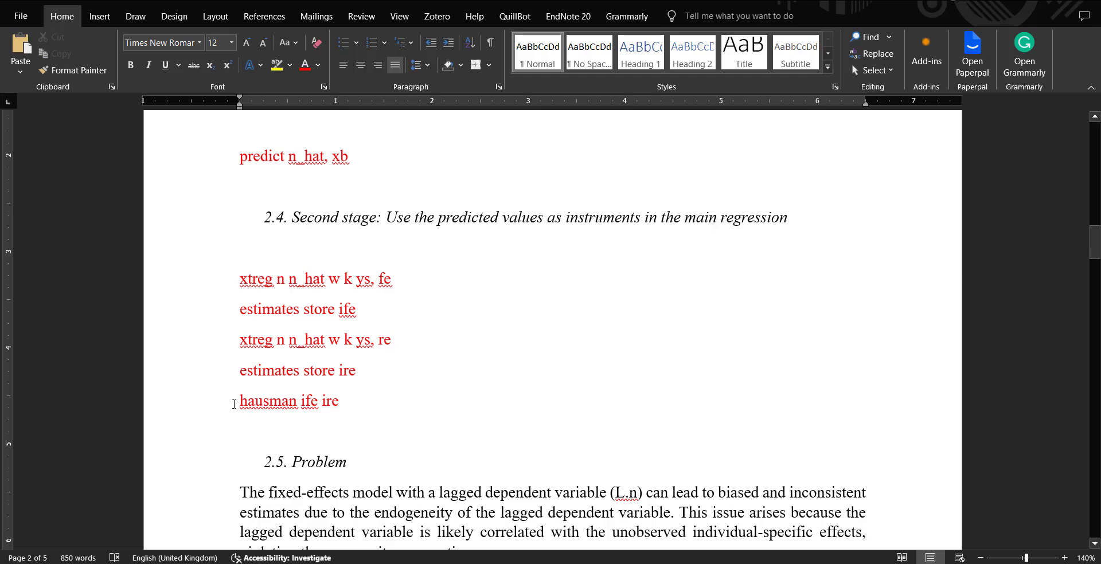
scroll(234, 404, down, 5)
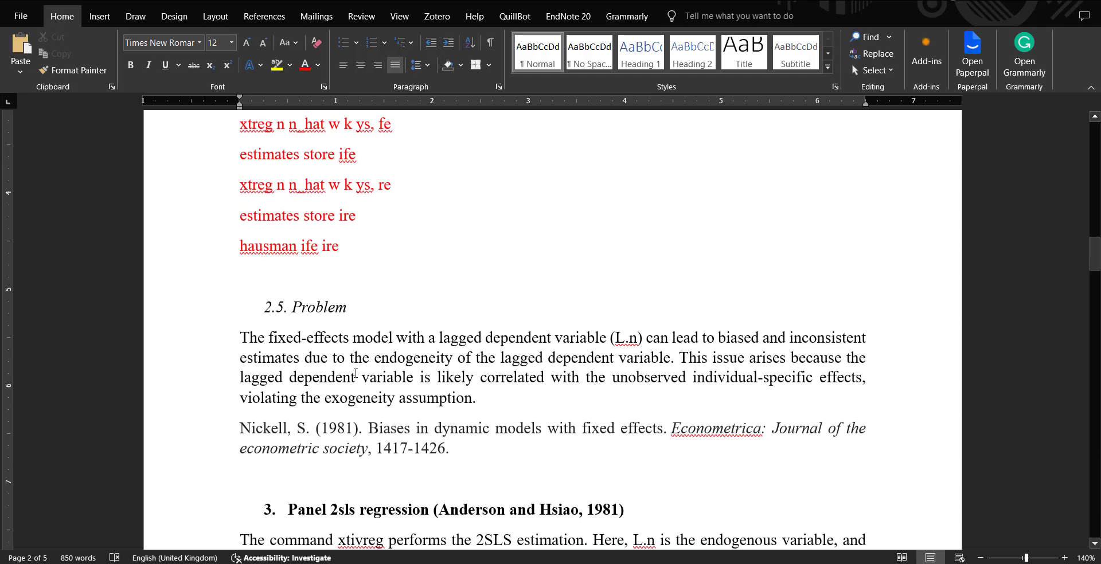
Add the command line "hausmna ife fe" in red below hausman ife ire, at the end of section 2.4 of the notes.
scroll(355, 373, up, 3)
key(Return)
text(hausm)
key(BackSpace)
key(BackSpace)
key(BackSpace)
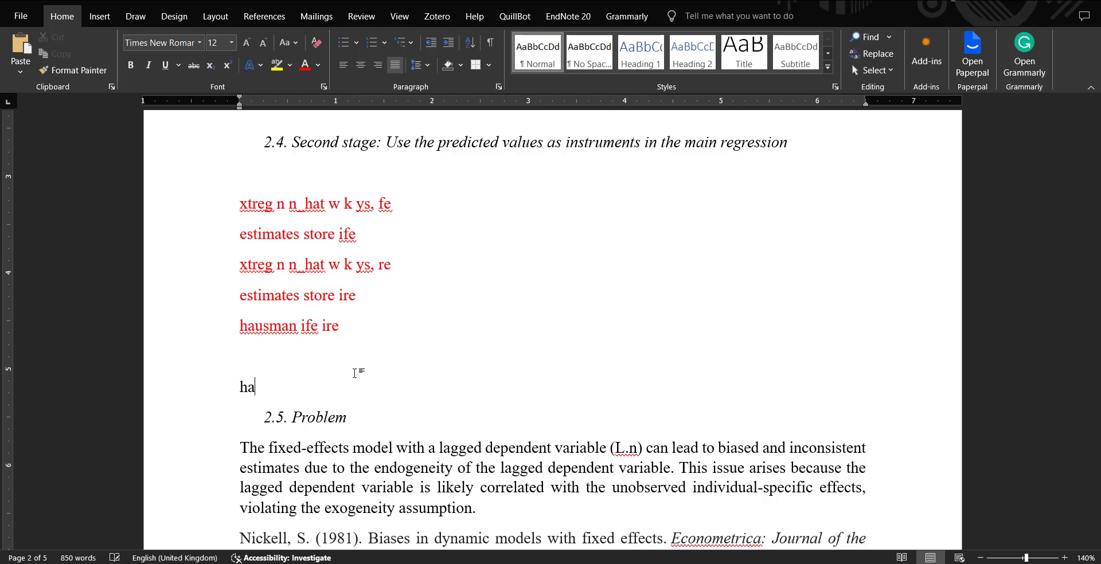
key(BackSpace)
key(BackSpace)
key(BackSpace)
key(BackSpace)
key(Return)
key(Return)
text(hausmna ife)
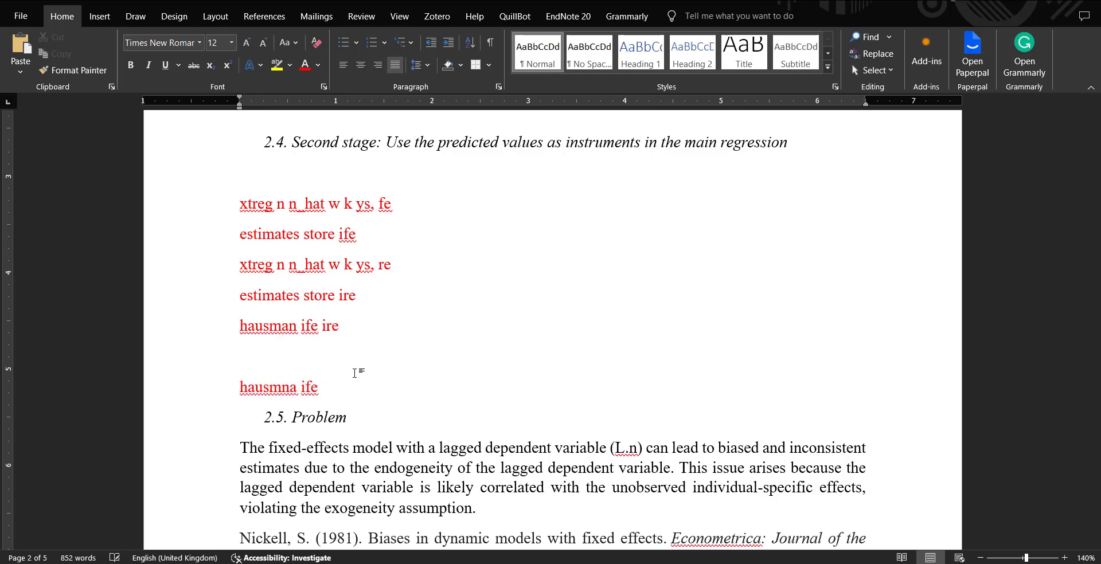
text( fe)
Return to the Stata do-file, run xtivreg n (L.n = L2_n L3_n) w k ys, fe and store its estimates as ivfe.
key(alt+Tab)
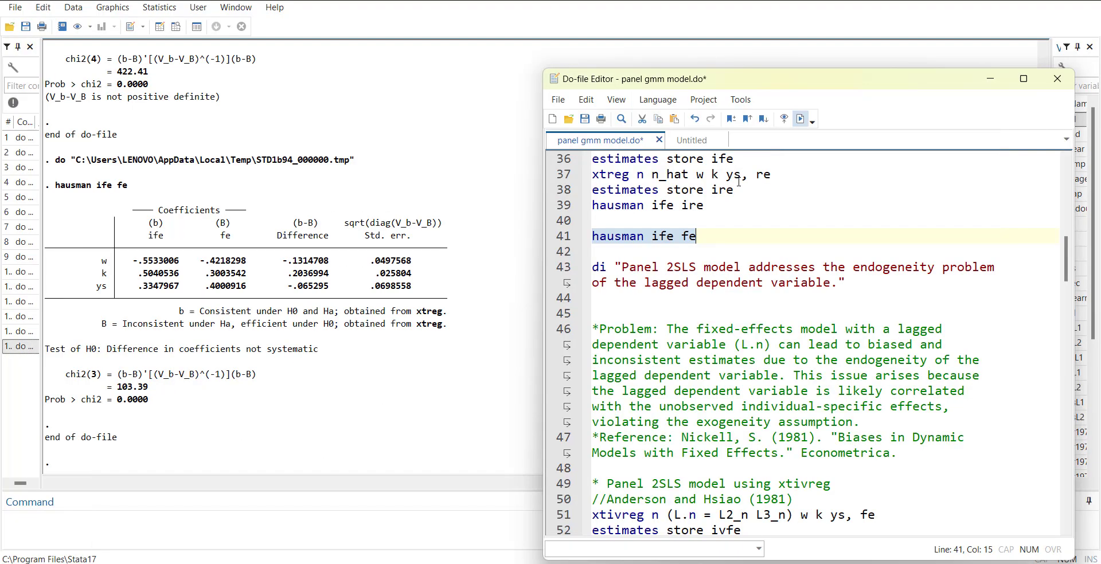
scroll(640, 396, down, 4)
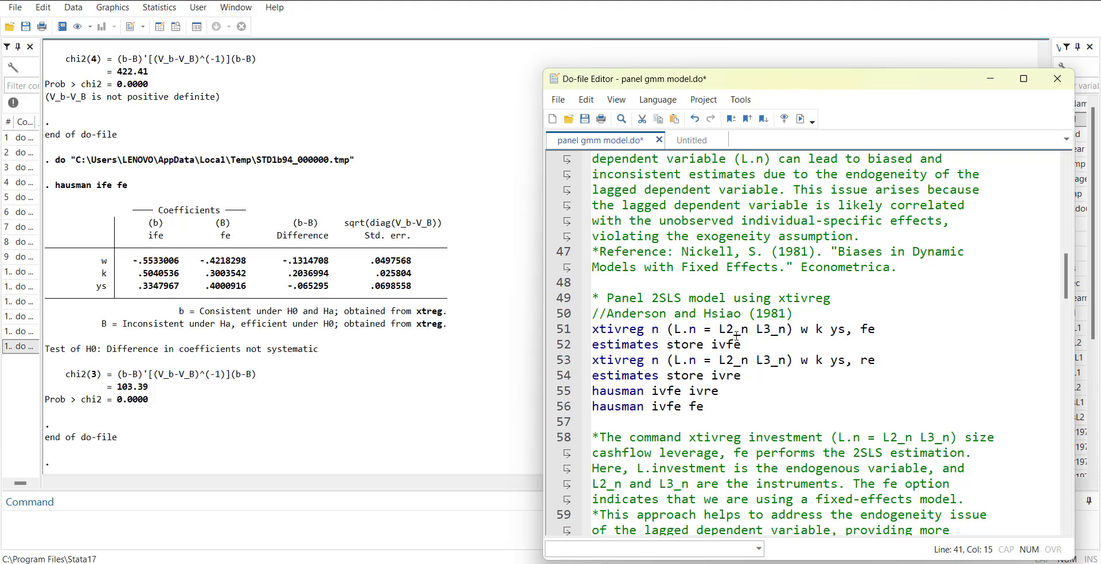
scroll(681, 259, up, 7)
scroll(691, 343, down, 6)
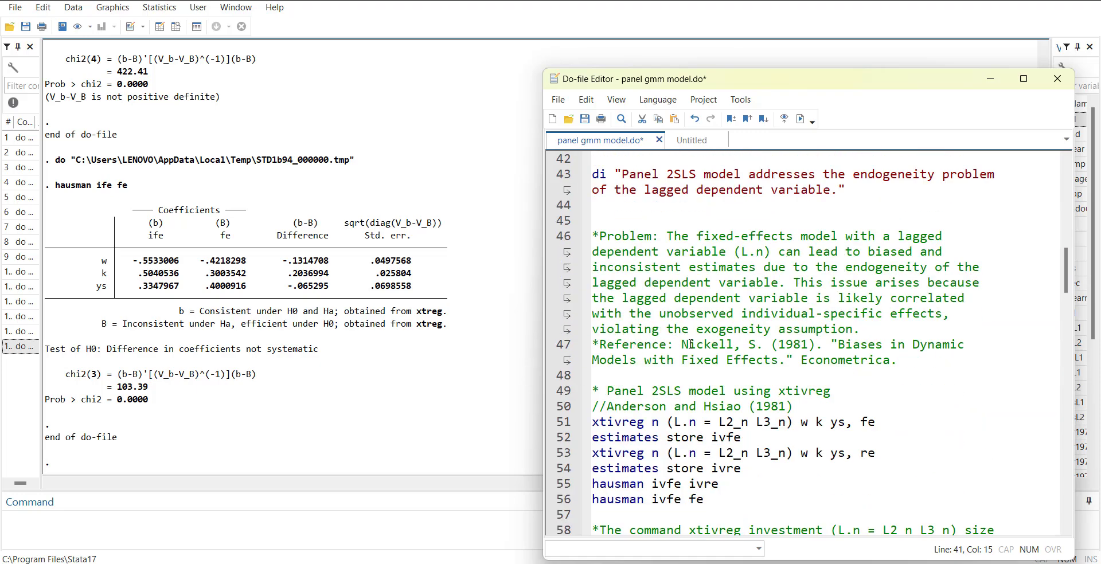
click(558, 424)
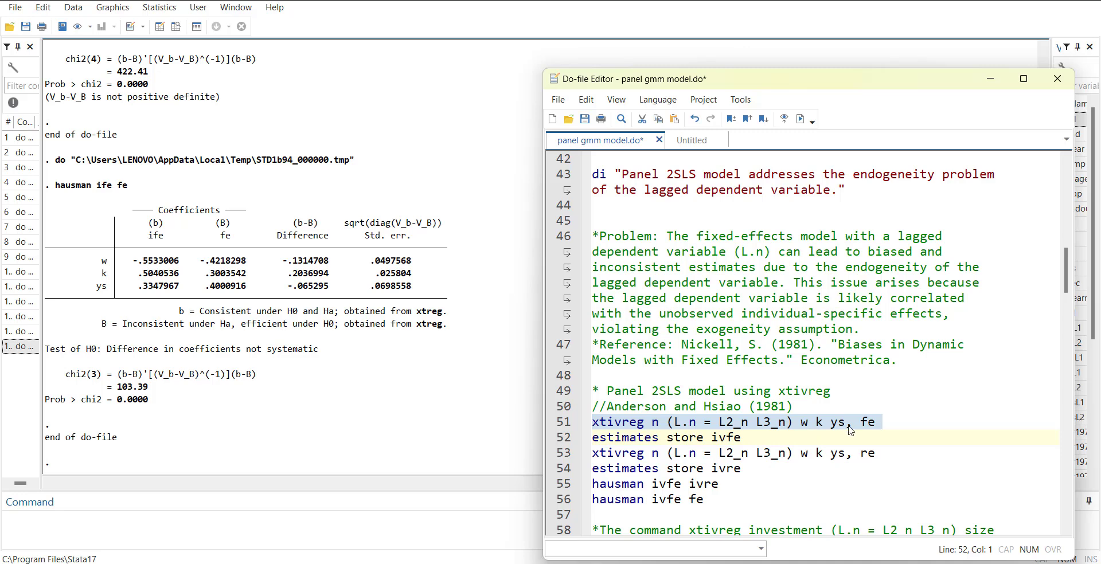
click(801, 120)
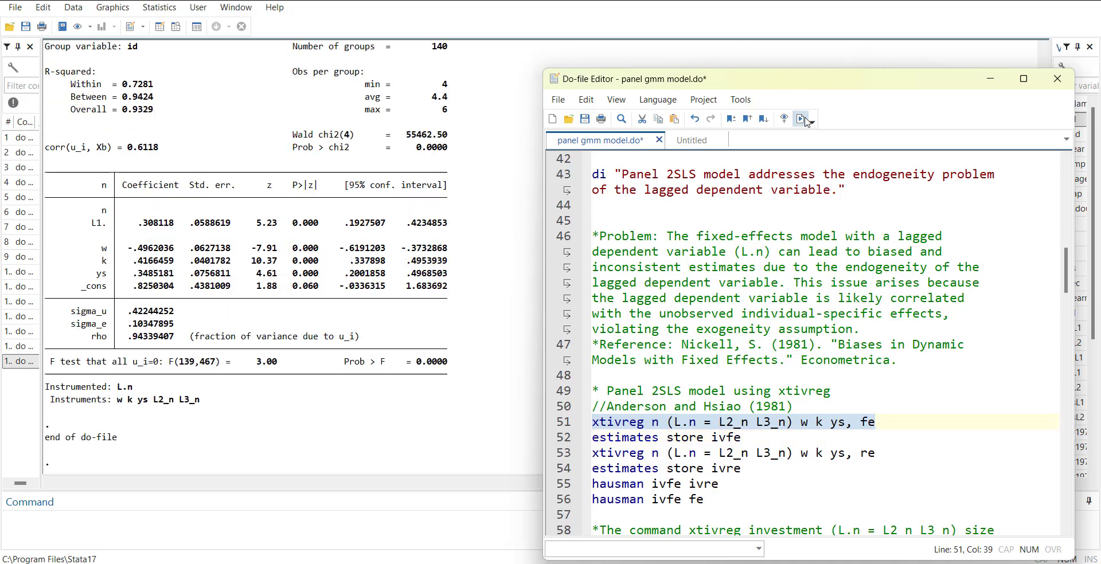
key(Down)
key(Home)
key(shift+Down)
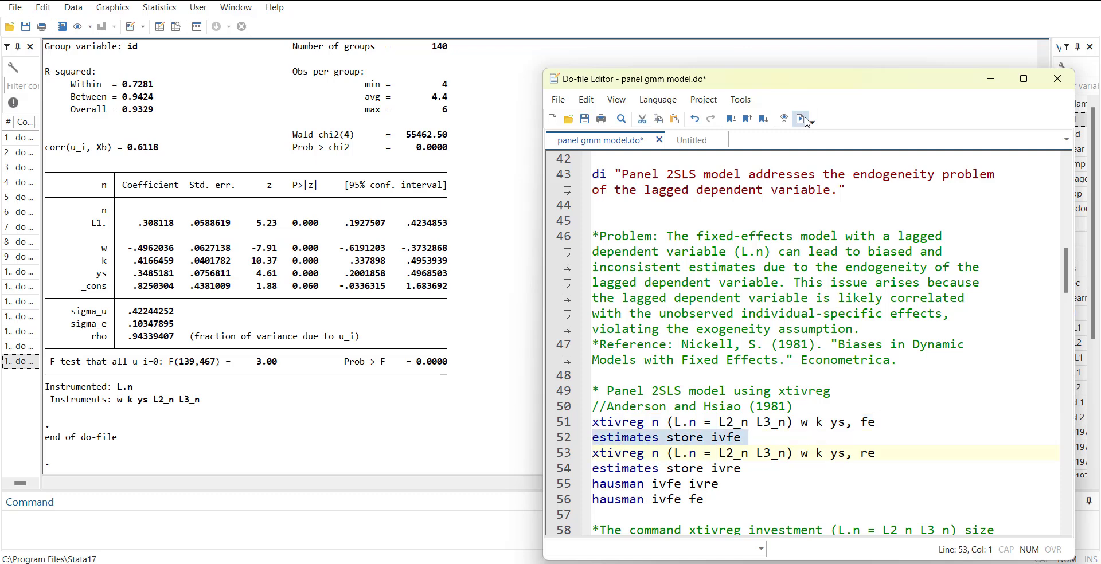
click(801, 119)
Run the random-effects model xtivreg n (L.n = L2_n L3_n) w k ys, re and store its estimates as ivre.
key(Home)
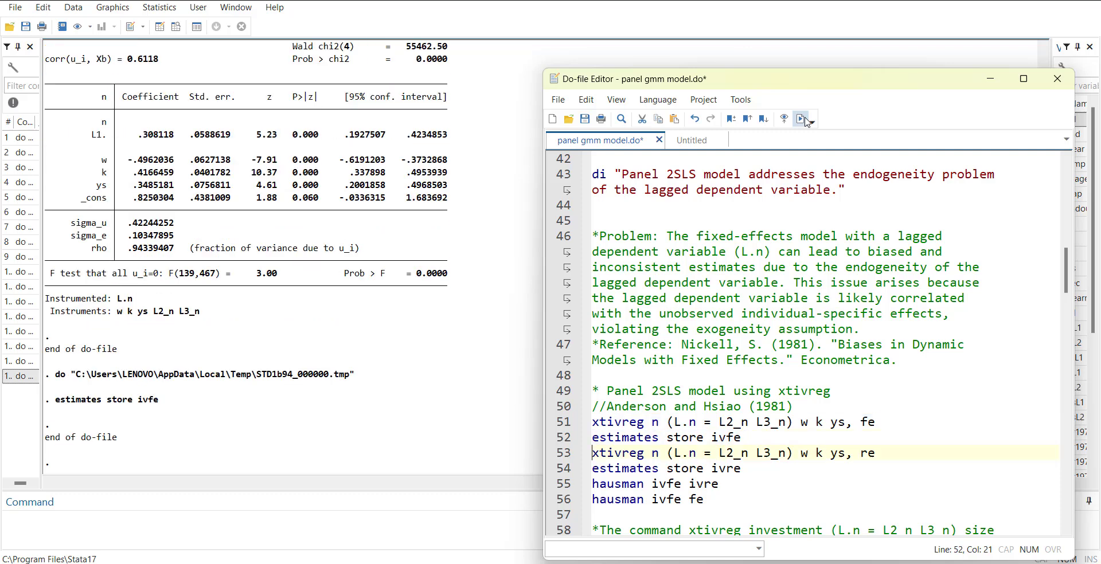
key(shift+Down)
click(801, 119)
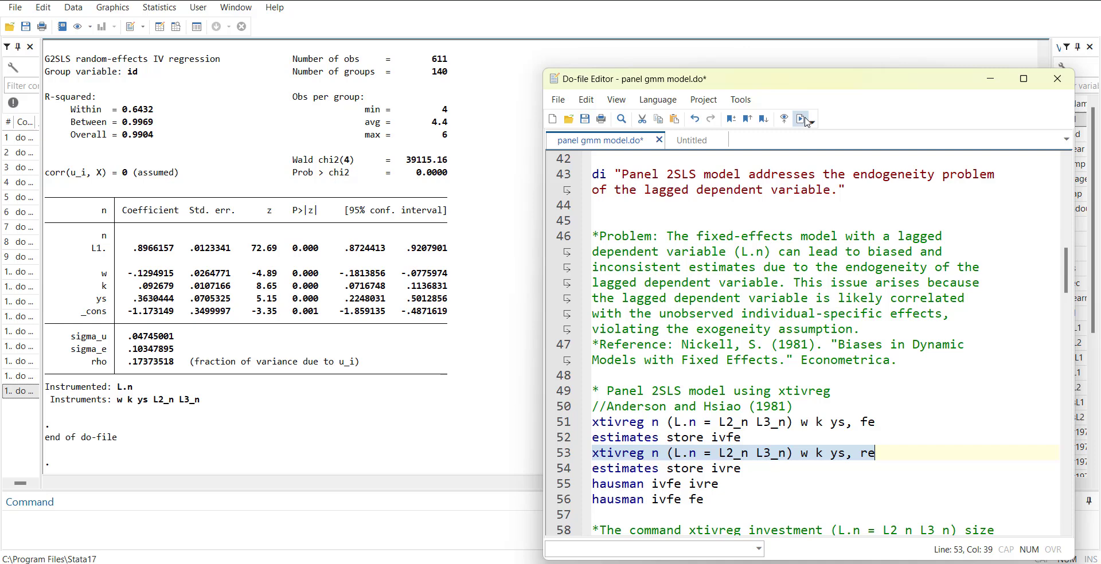
key(Down)
key(Home)
key(shift+Down)
click(803, 119)
Run the Hausman test comparing the stored estimates ivfe and ivre.
key(Down)
key(Home)
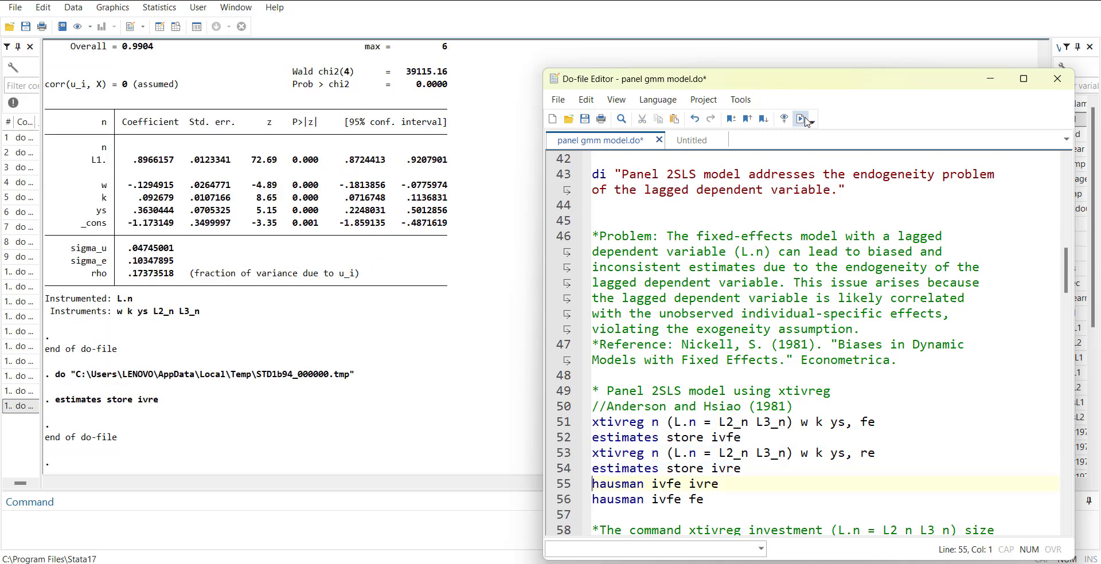
key(shift+End)
click(803, 119)
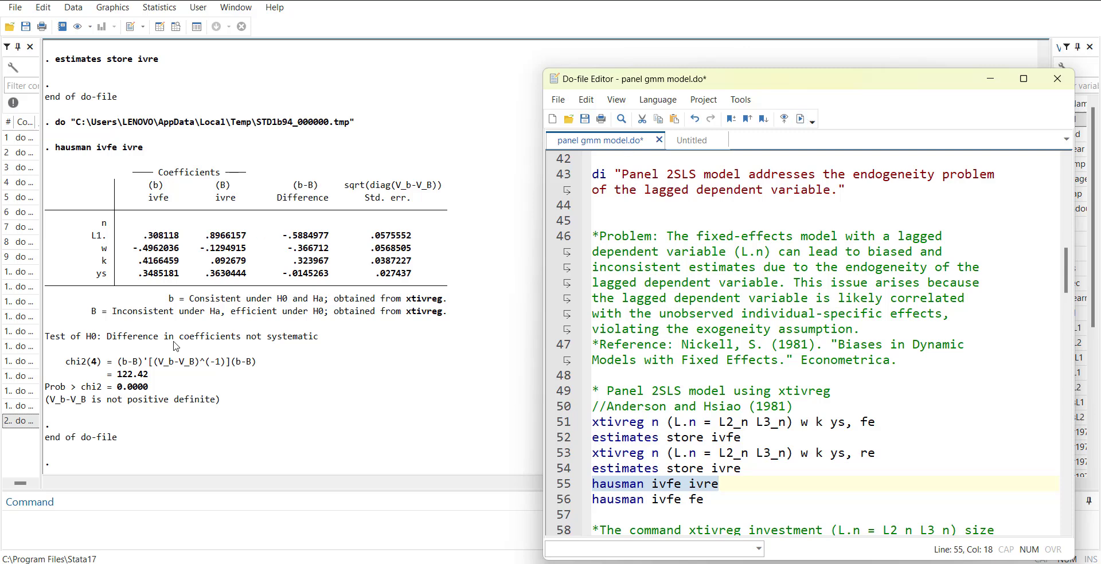
Add a blank line after hausman ivfe ivre and run the Hausman test comparing the stored estimates ivfe and fe.
key(End)
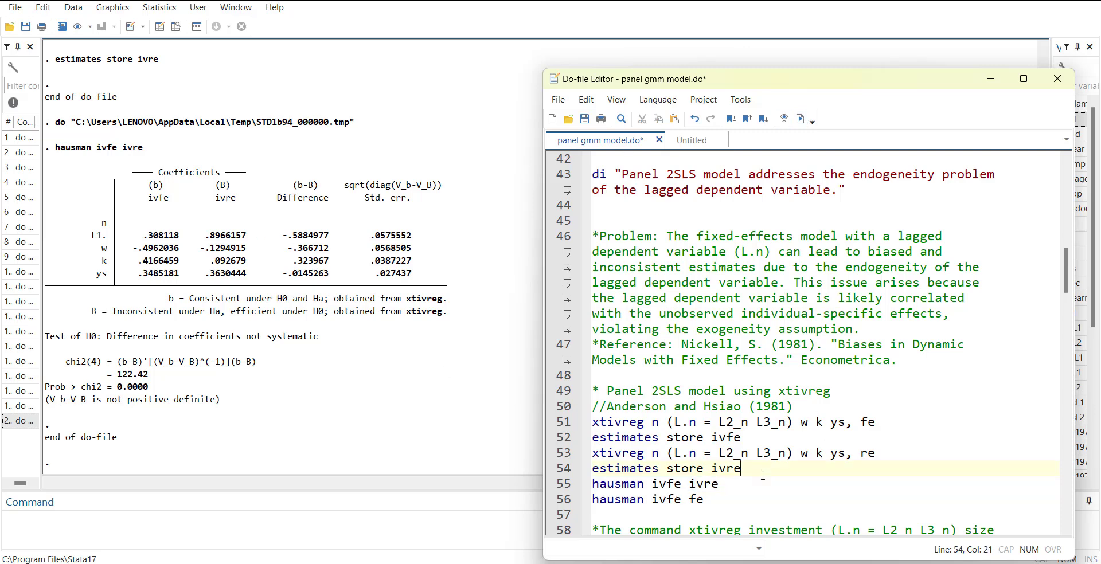
key(Return)
click(561, 522)
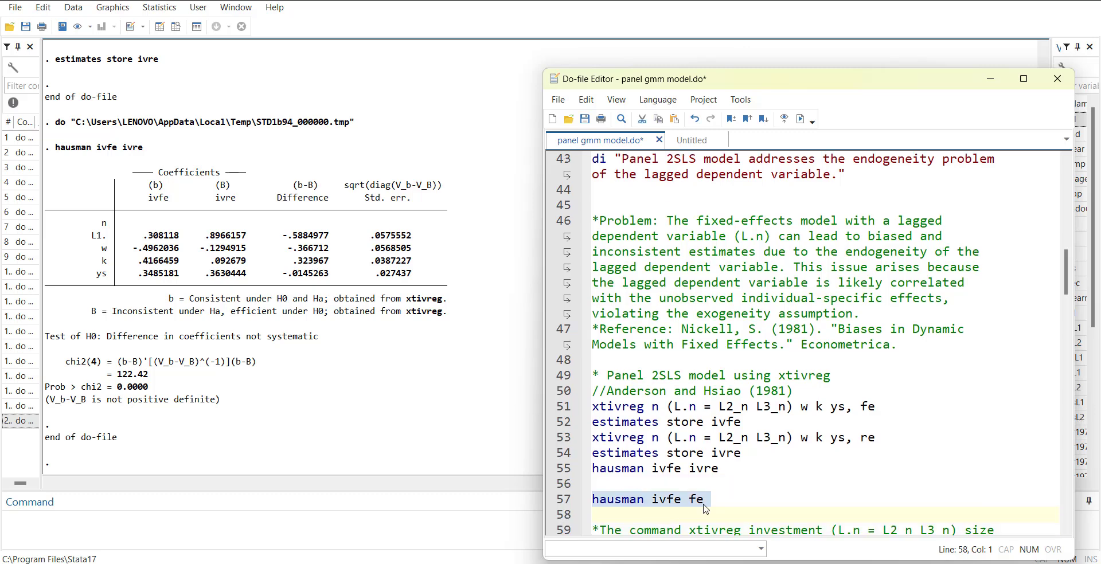
key(ctrl+d)
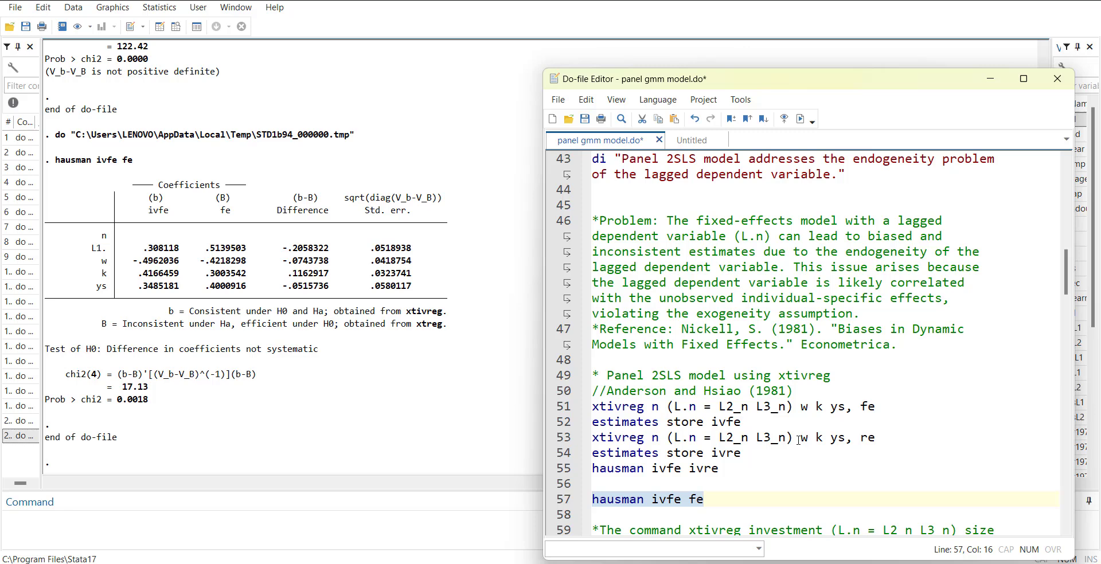
Switch to the Word notes and have the spelling checker ignore all occurrences of hausman, flagged in section 3.1.
scroll(799, 440, down, 6)
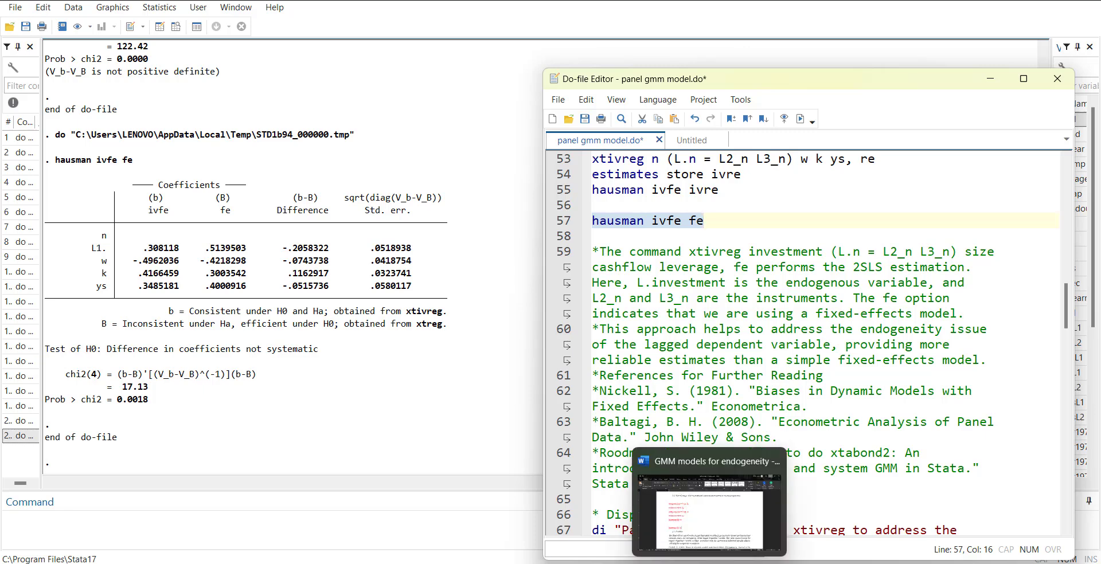
click(705, 563)
scroll(727, 472, down, 7)
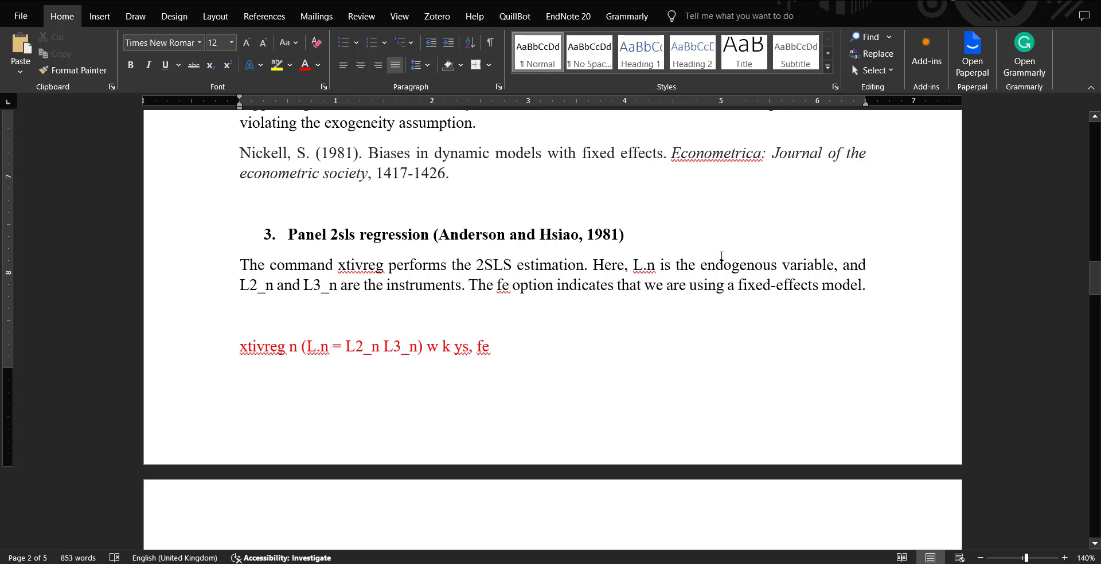
scroll(717, 355, down, 6)
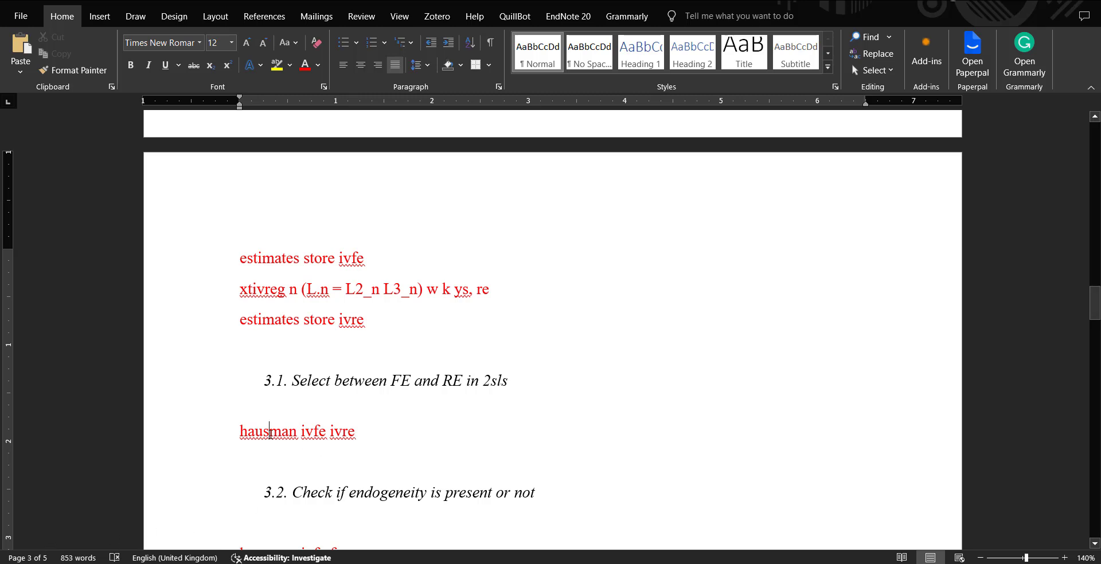
right_click(275, 441)
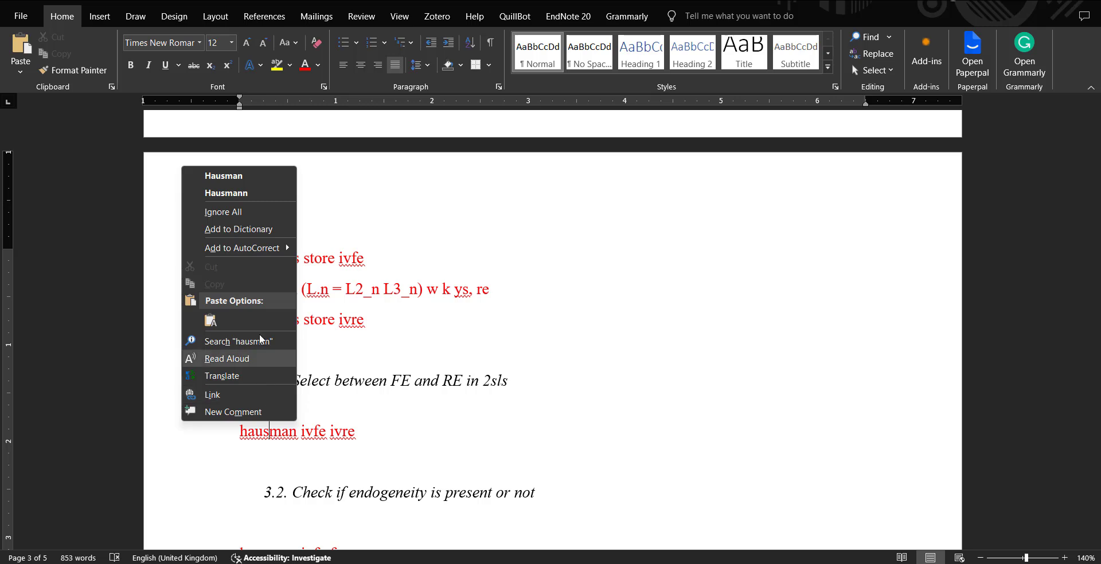
click(261, 212)
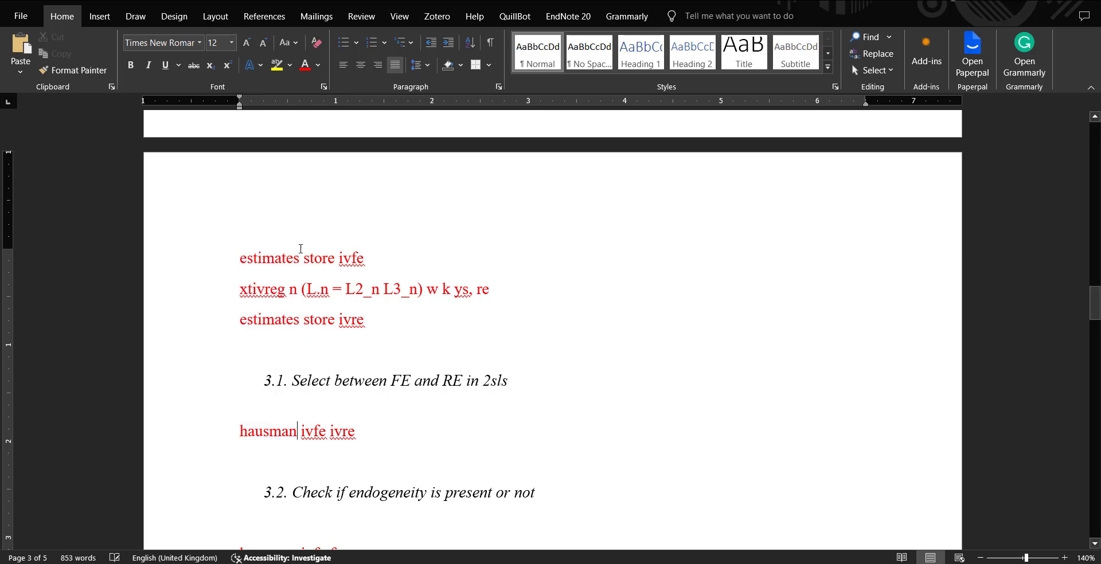
Read the notes from section 3.2 on checking endogeneity through the xtivreg2 commands of section 4, GMM instrumental regression.
scroll(644, 422, down, 5)
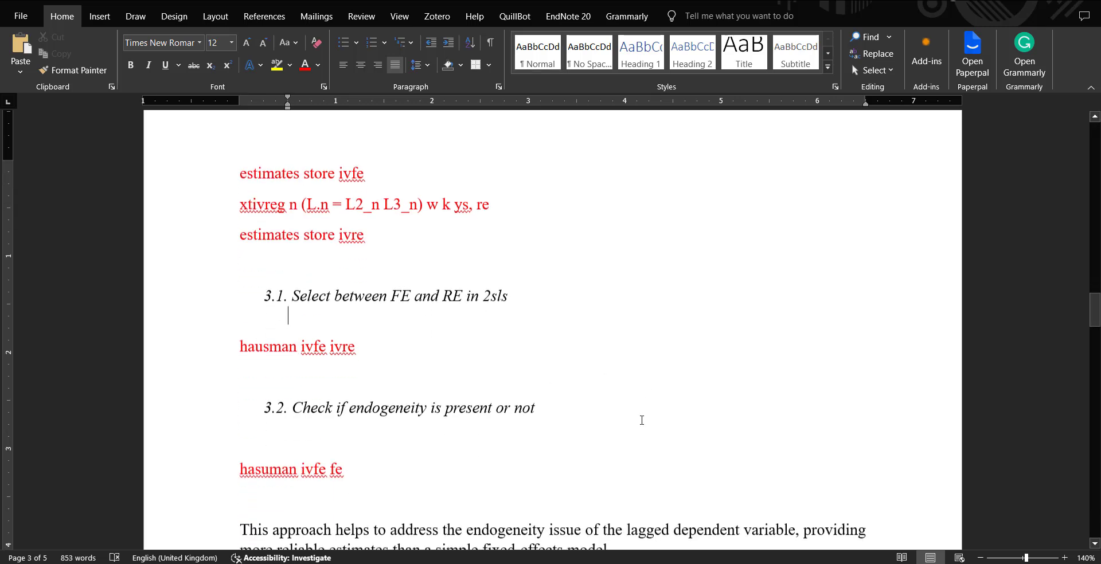
scroll(653, 431, down, 2)
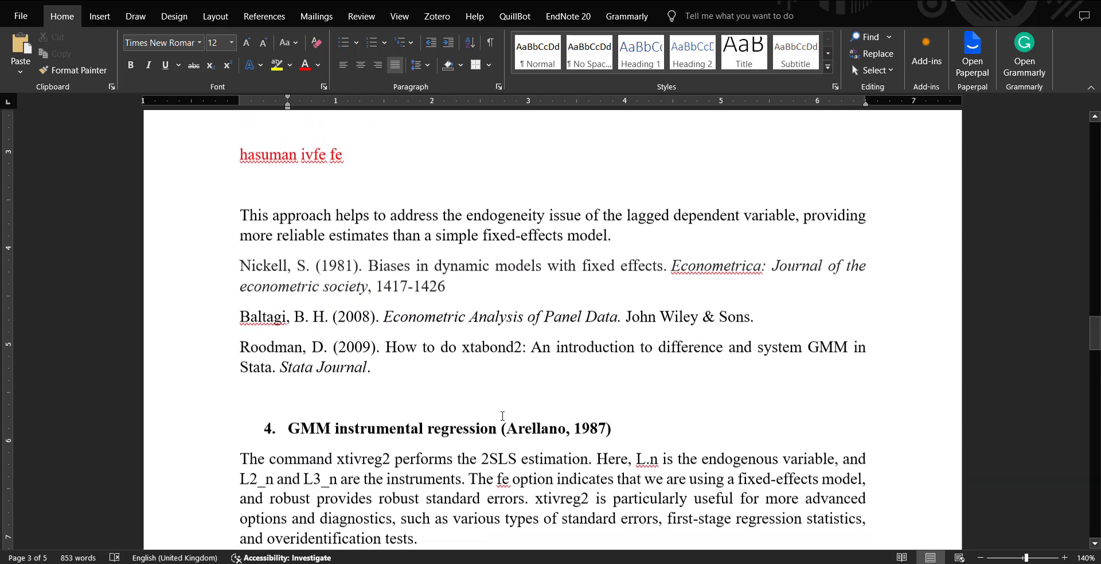
scroll(472, 338, up, 1)
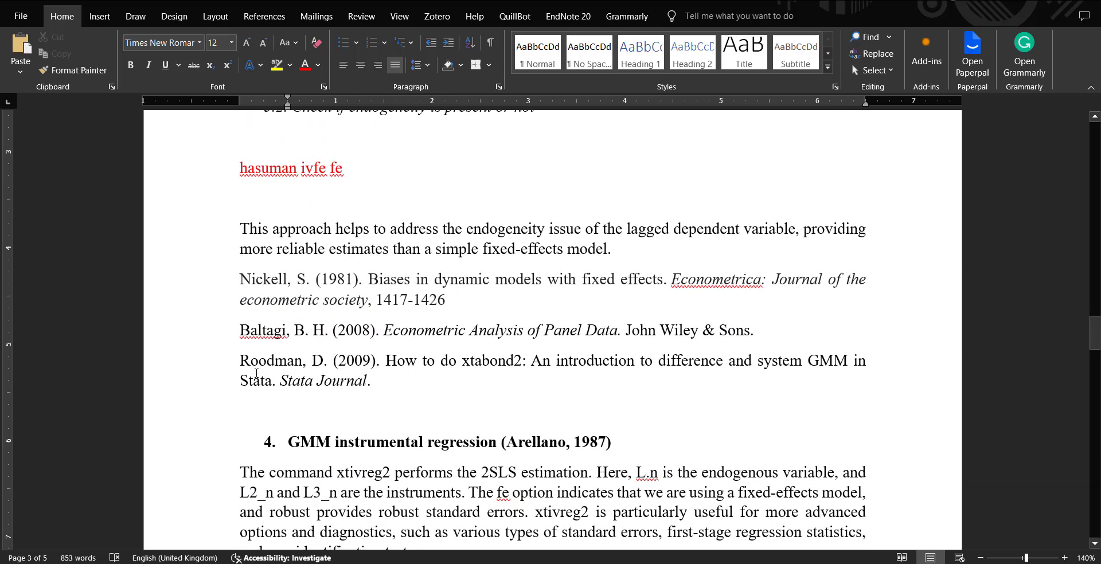
scroll(528, 338, up, 1)
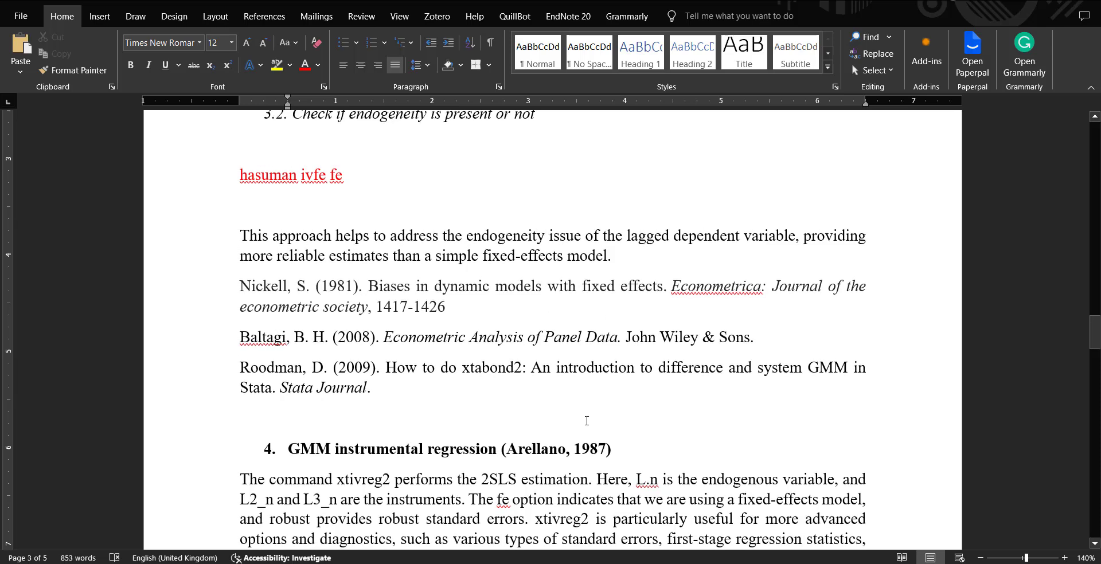
scroll(591, 402, down, 5)
scroll(608, 348, up, 1)
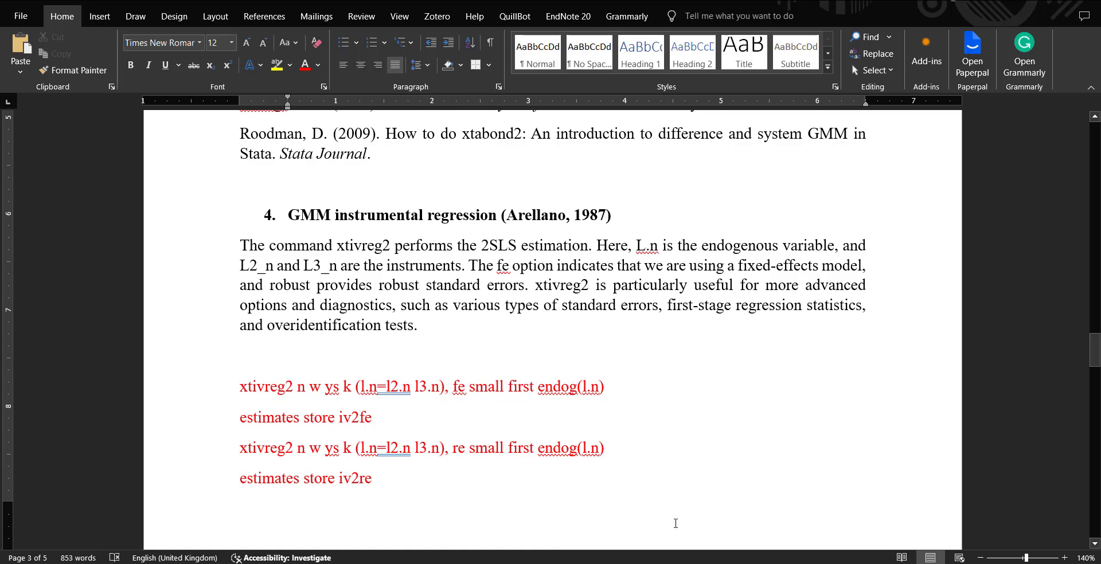
Switch back to the Stata do-file and examine the variables, instruments and options of the fixed-effects xtivreg2 command under Arellano (1987).
mouse_move(668, 559)
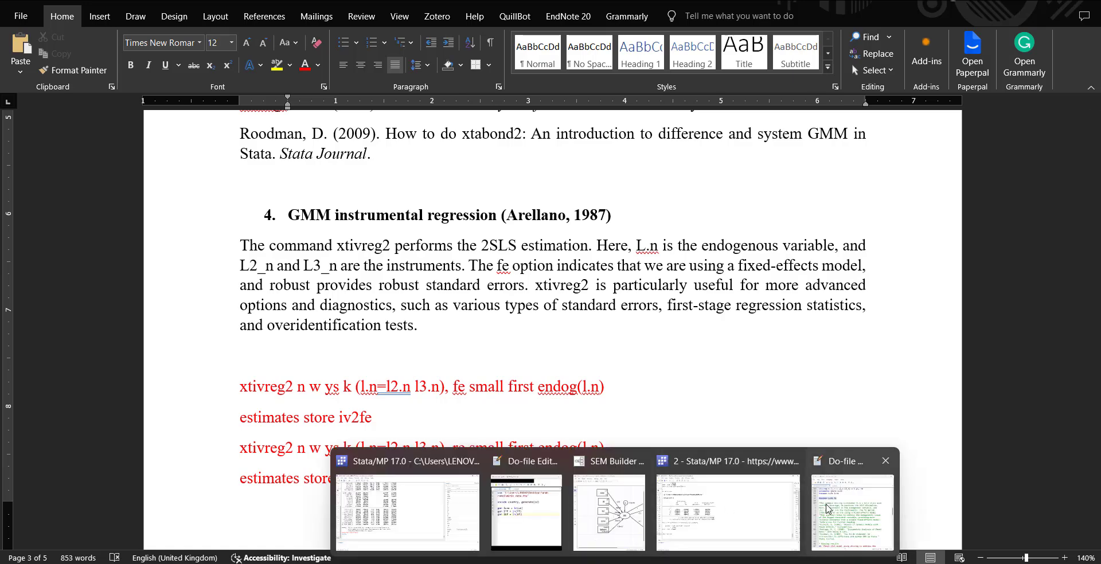
click(837, 512)
scroll(729, 281, down, 8)
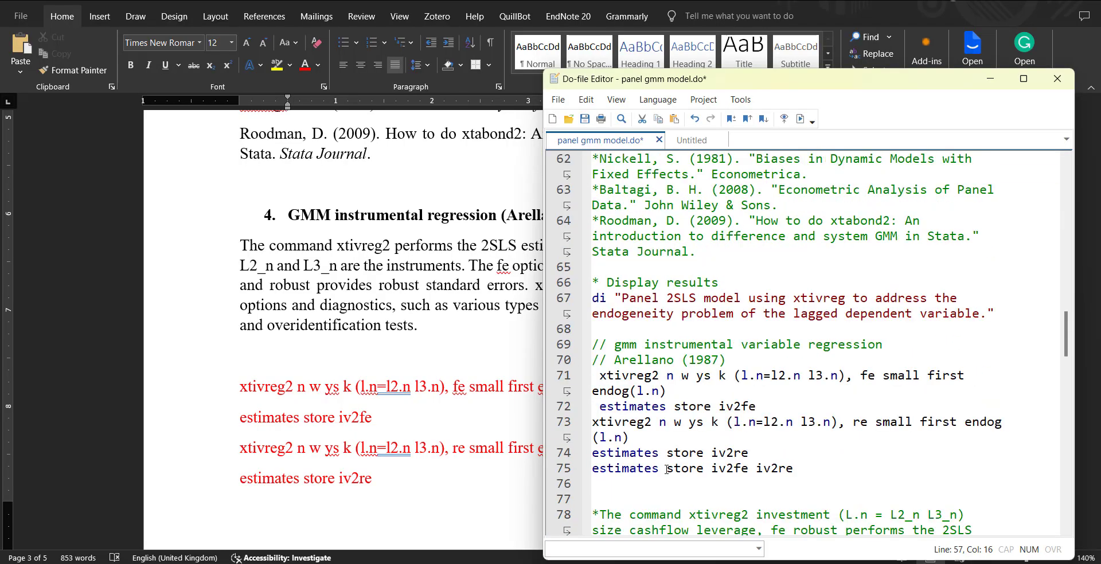
double_click(671, 237)
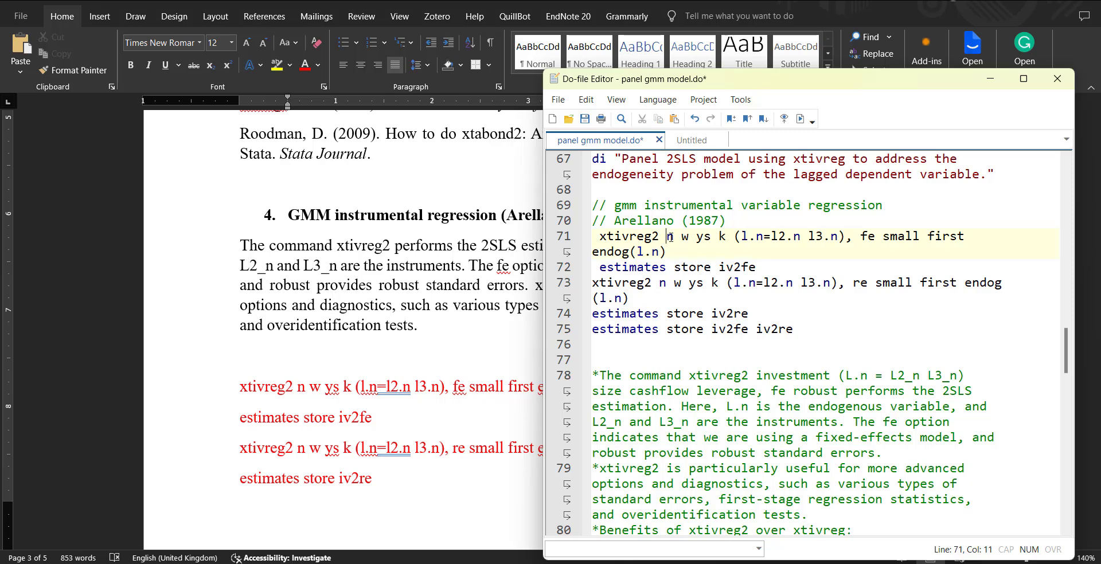
drag(683, 237, 728, 237)
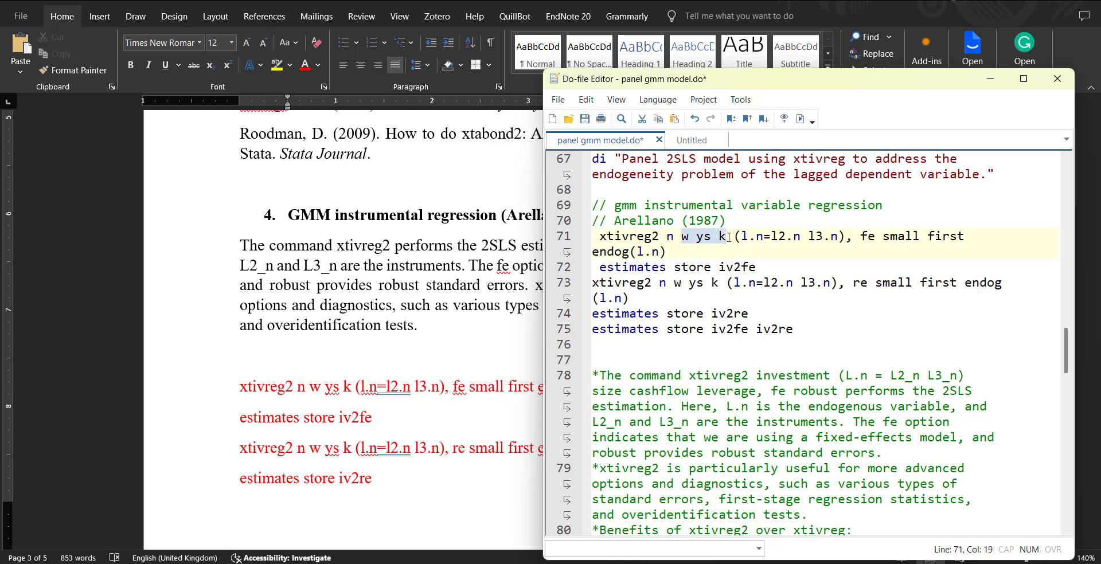
click(759, 237)
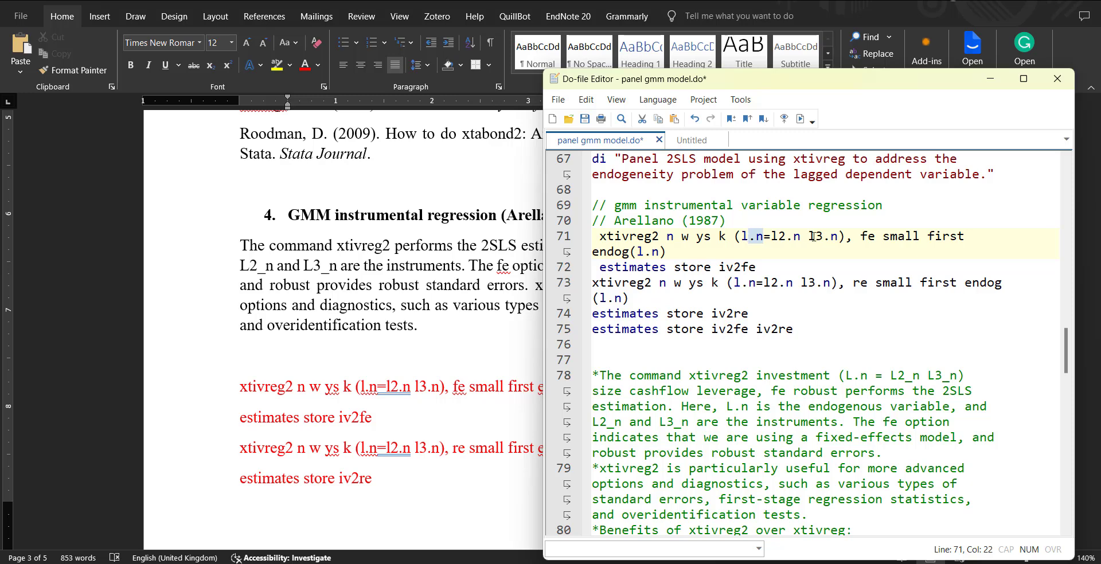
drag(843, 237, 809, 236)
click(876, 238)
drag(898, 237, 921, 237)
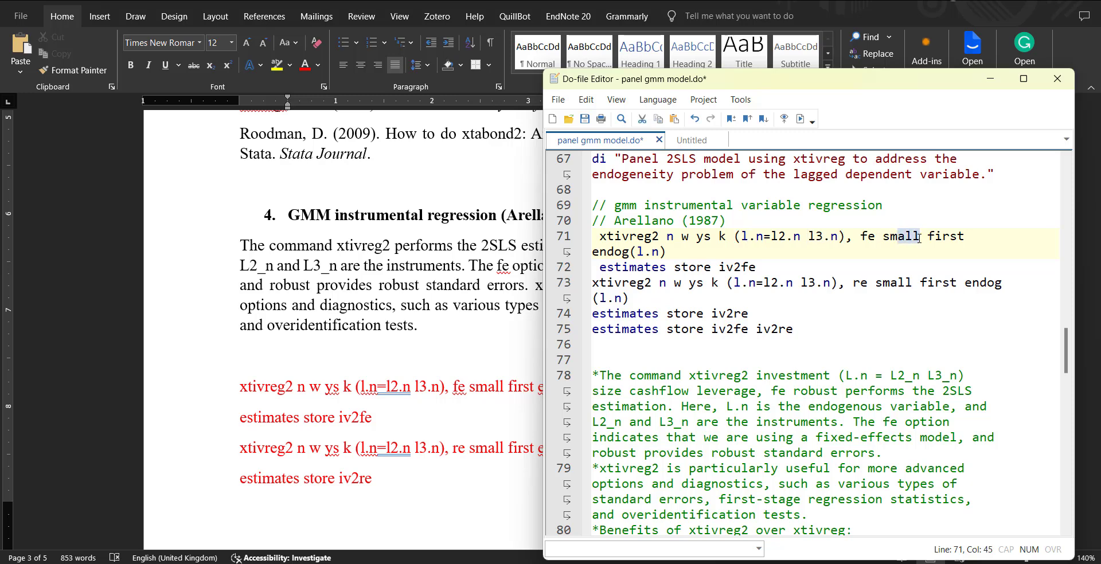
click(886, 237)
drag(673, 253, 591, 252)
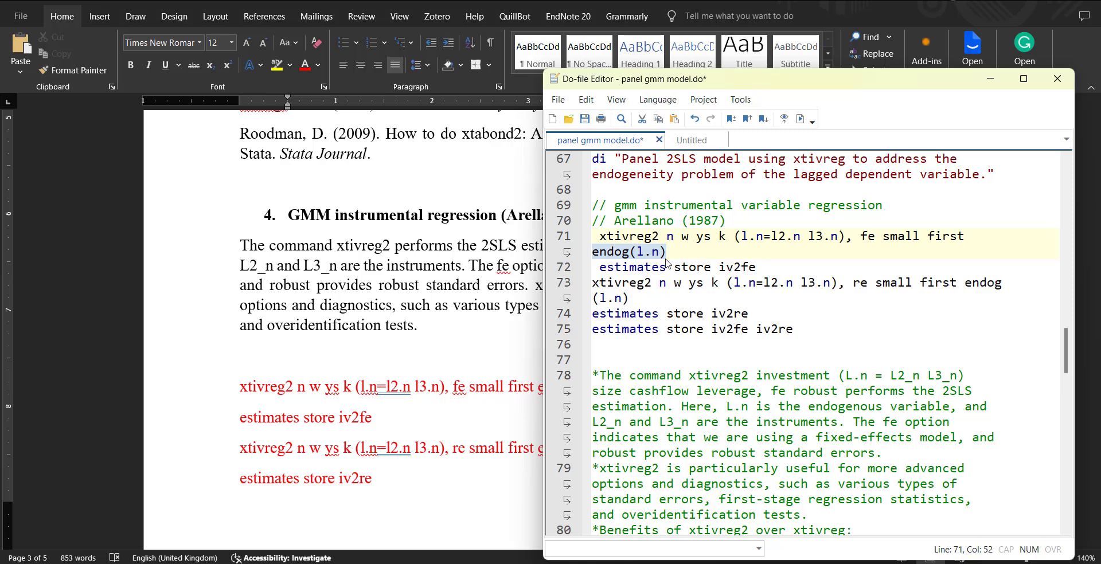
Run xtivreg2 n w ys k (l.n=l2.n l3.n), fe small first endog(l.n) from the do-file.
drag(667, 252, 582, 240)
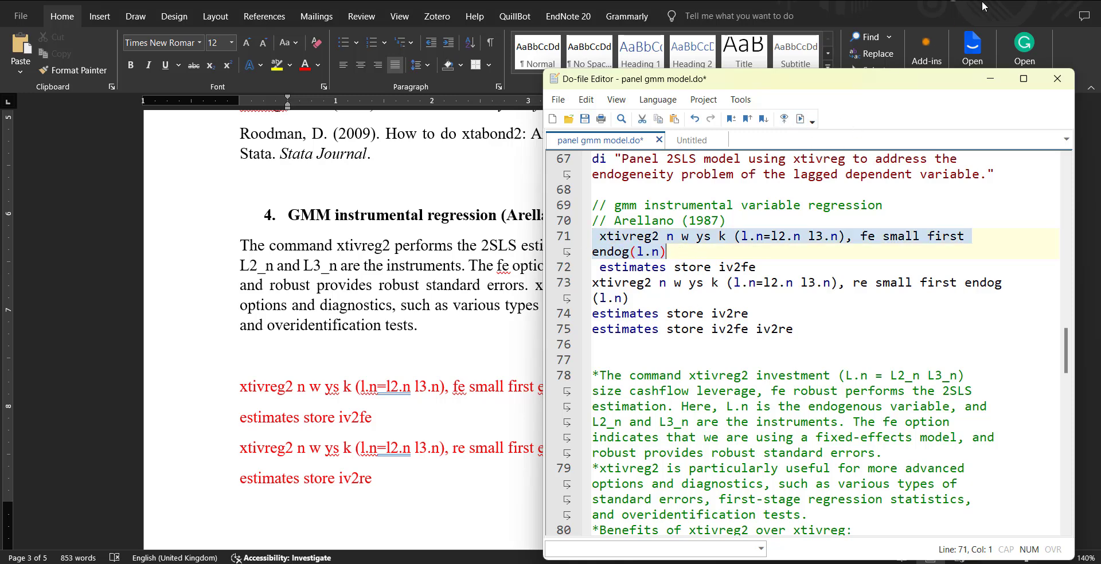
key(ctrl+d)
click(473, 338)
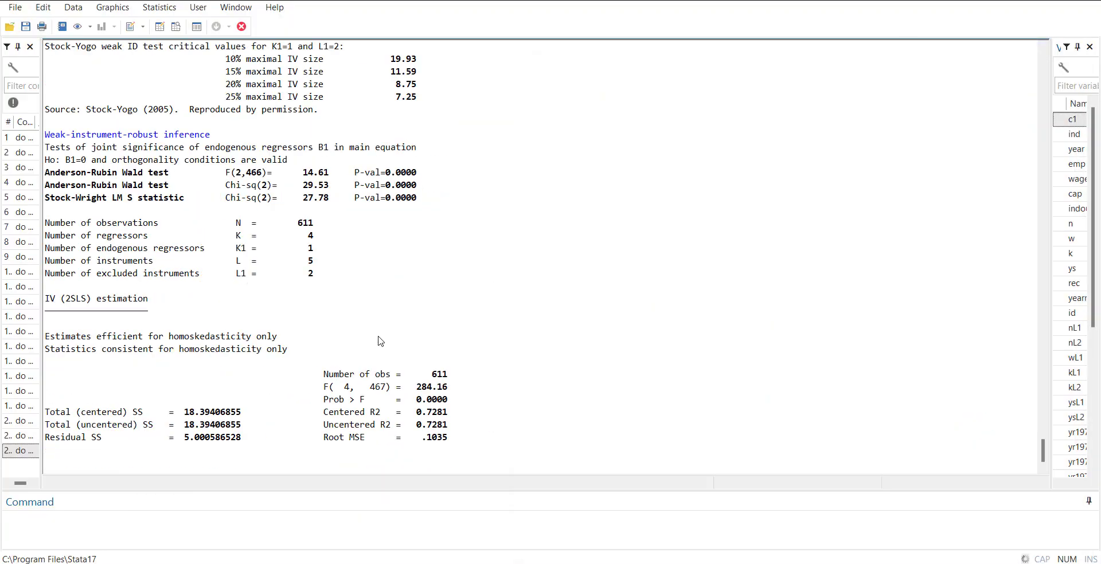
Review the first-stage regression of L.n in the xtivreg2 output alongside the manual two-stage commands in the do-file.
scroll(476, 340, up, 20)
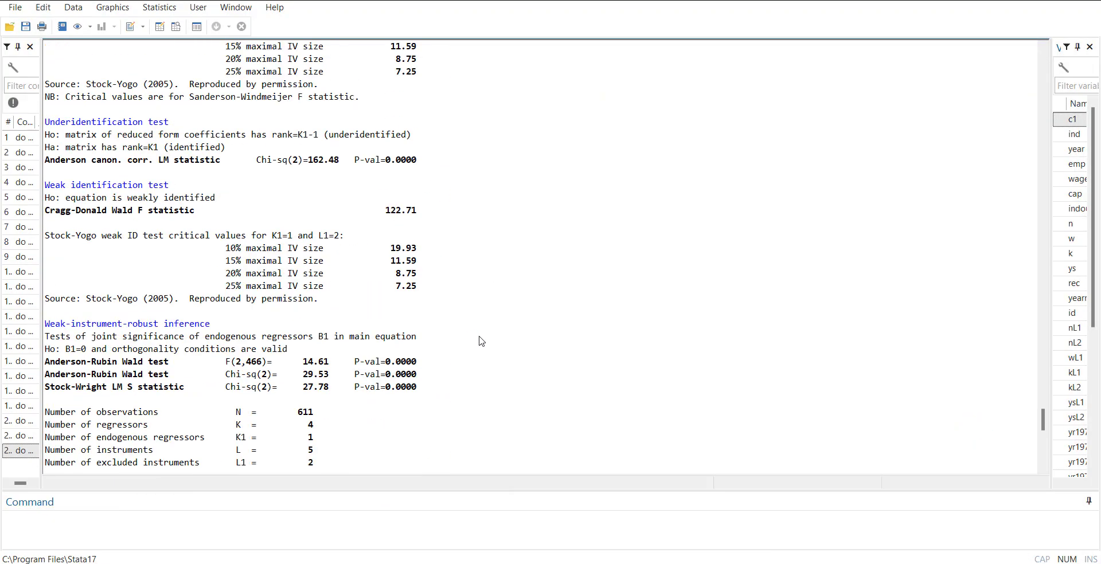
scroll(481, 341, up, 10)
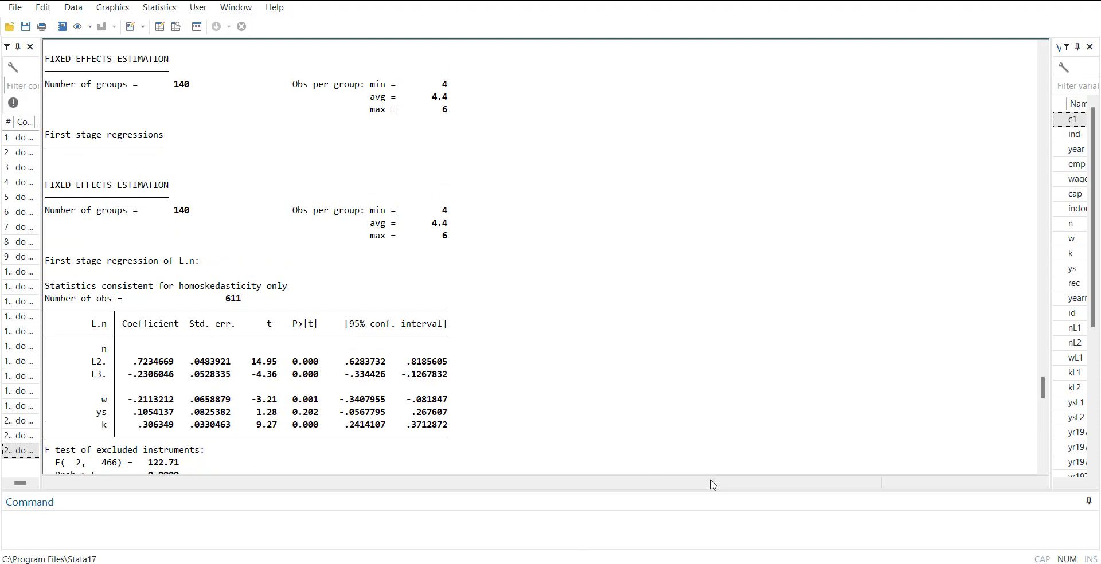
mouse_move(649, 560)
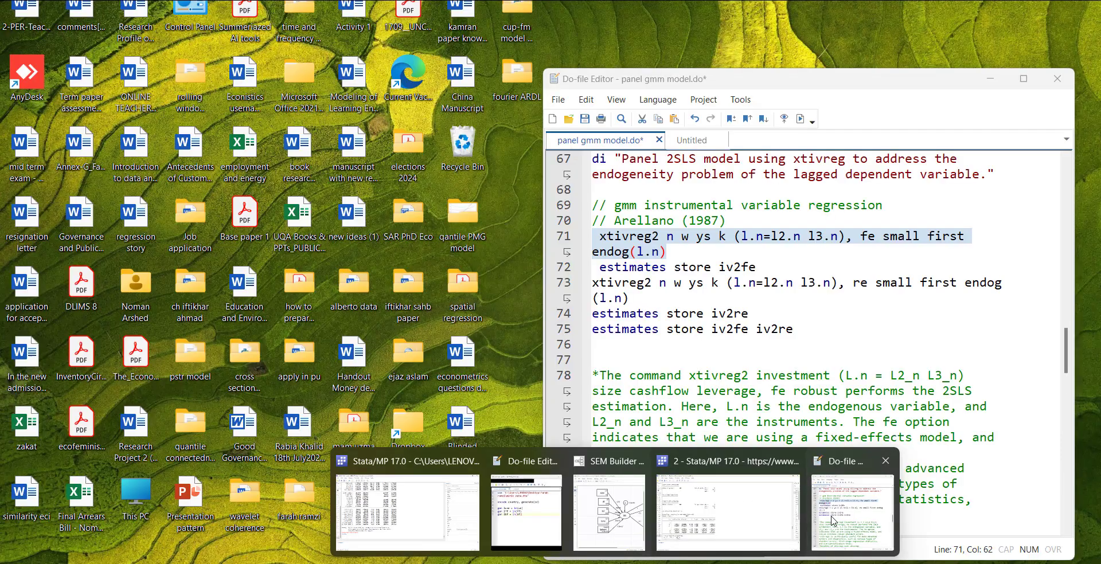
click(835, 519)
scroll(733, 300, up, 15)
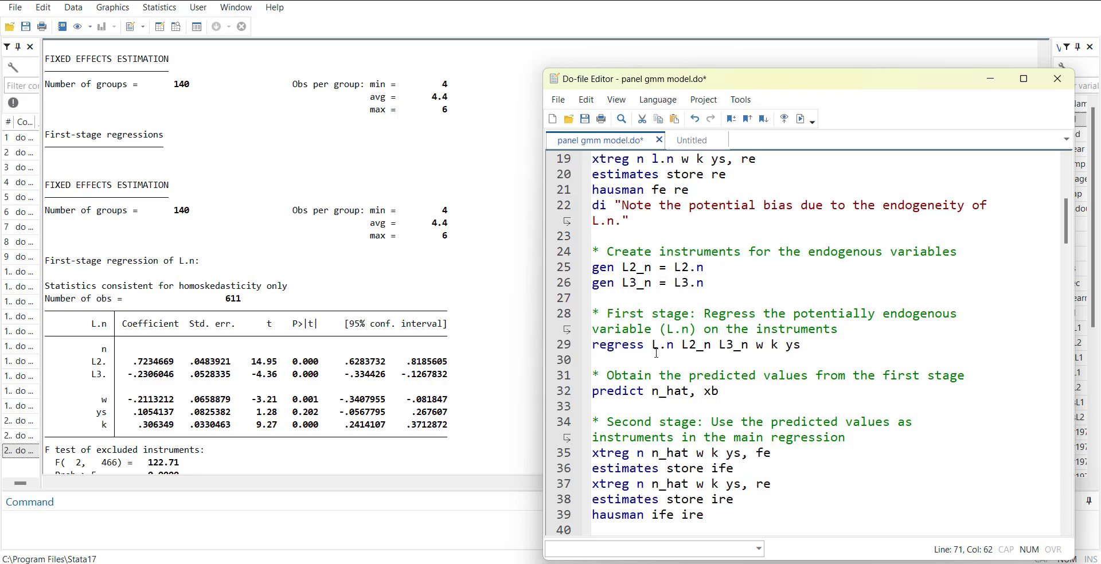
scroll(656, 352, down, 15)
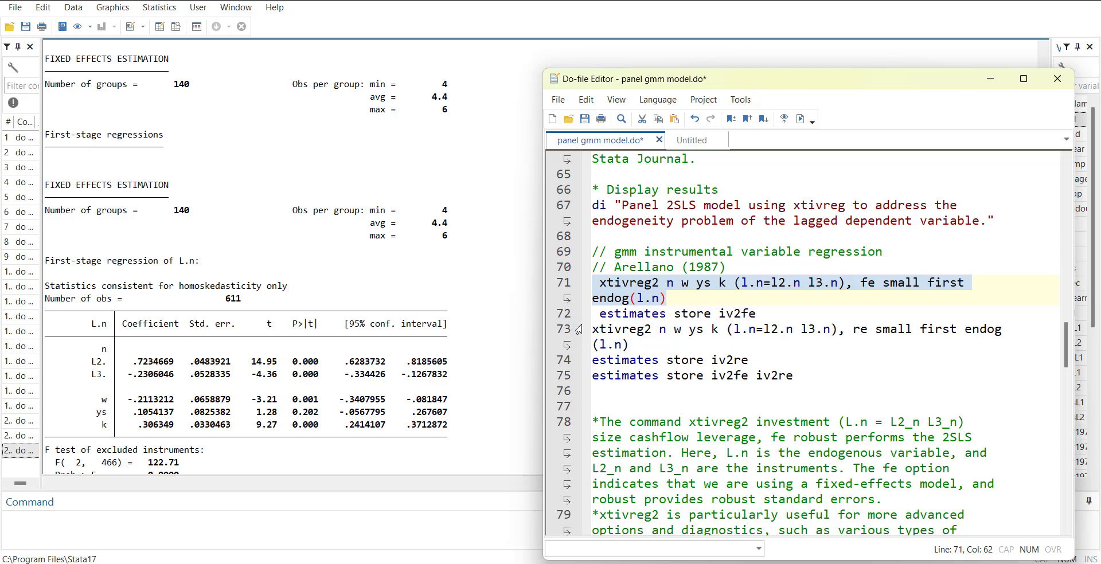
Examine the excluded-instruments F tests, the underidentification test and the weak identification test in the xtivreg2 output.
scroll(349, 358, down, 5)
scroll(349, 358, down, 1)
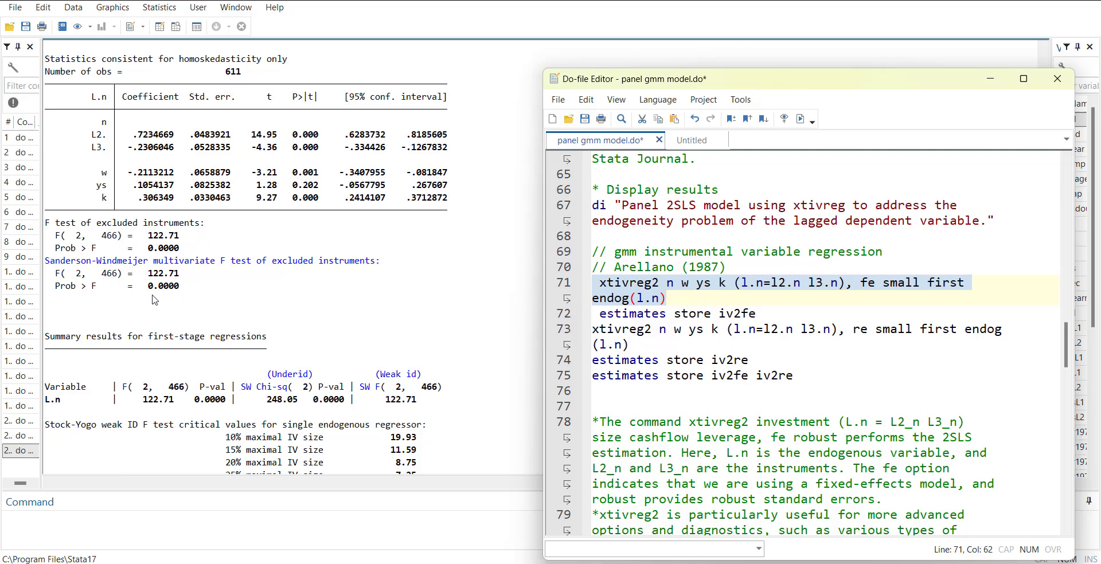
scroll(156, 295, down, 1)
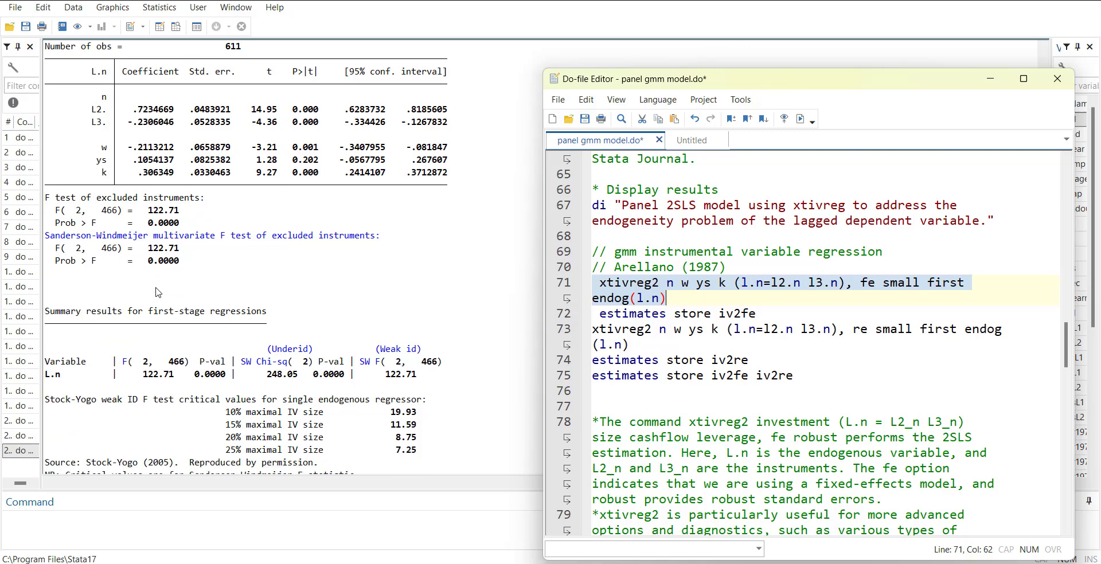
scroll(198, 341, down, 2)
scroll(185, 392, down, 1)
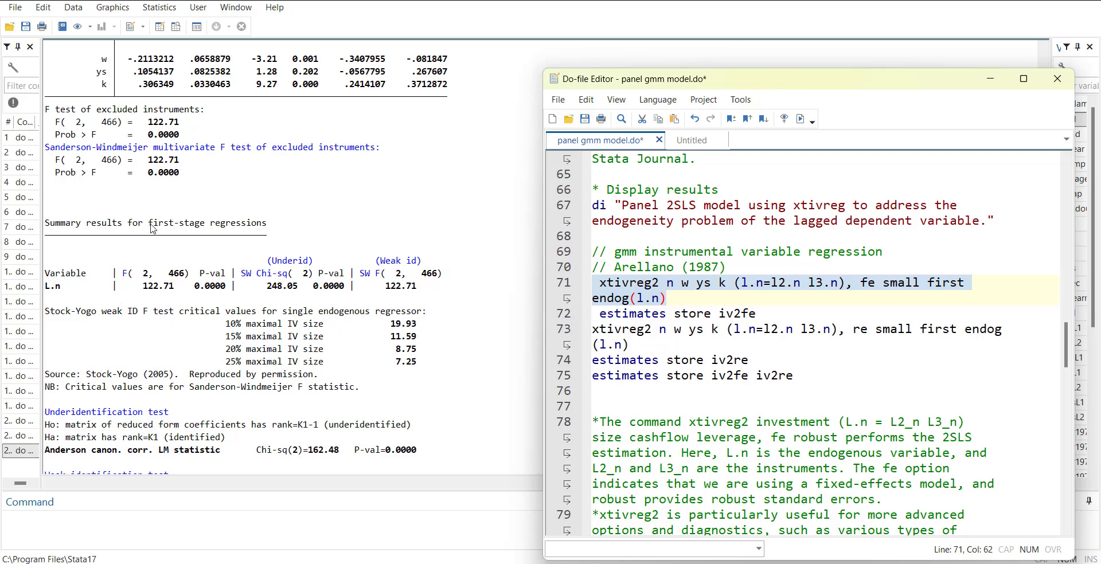
scroll(134, 335, down, 1)
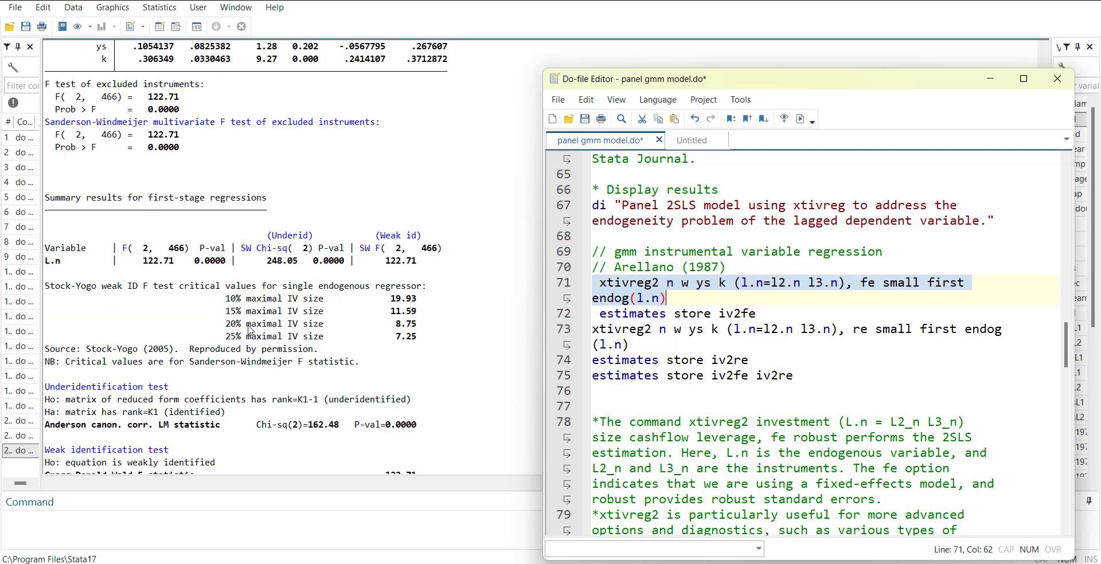
scroll(250, 330, down, 1)
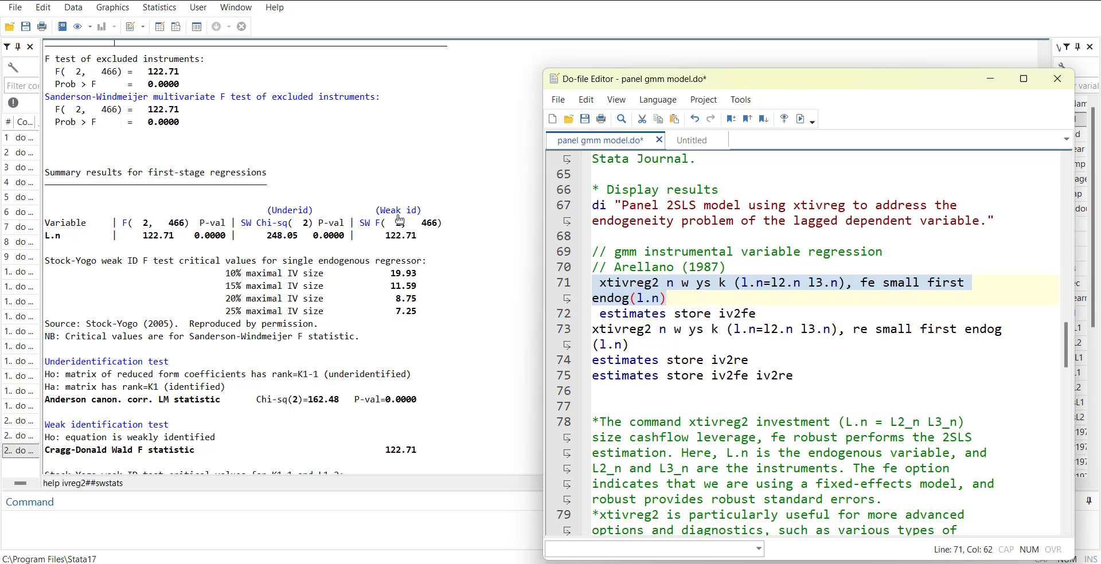
scroll(298, 402, down, 1)
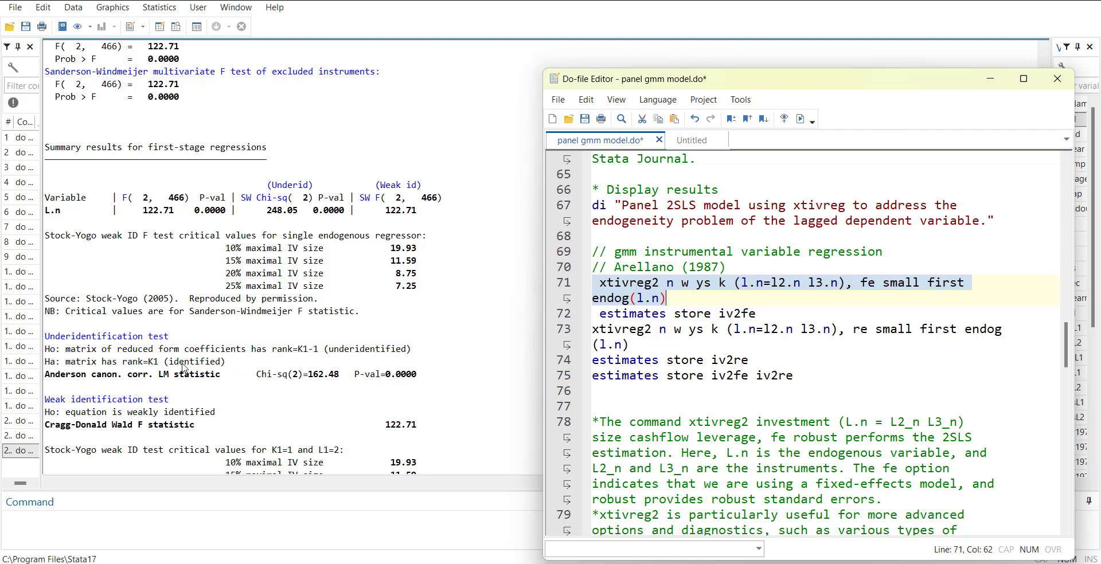
scroll(184, 370, down, 1)
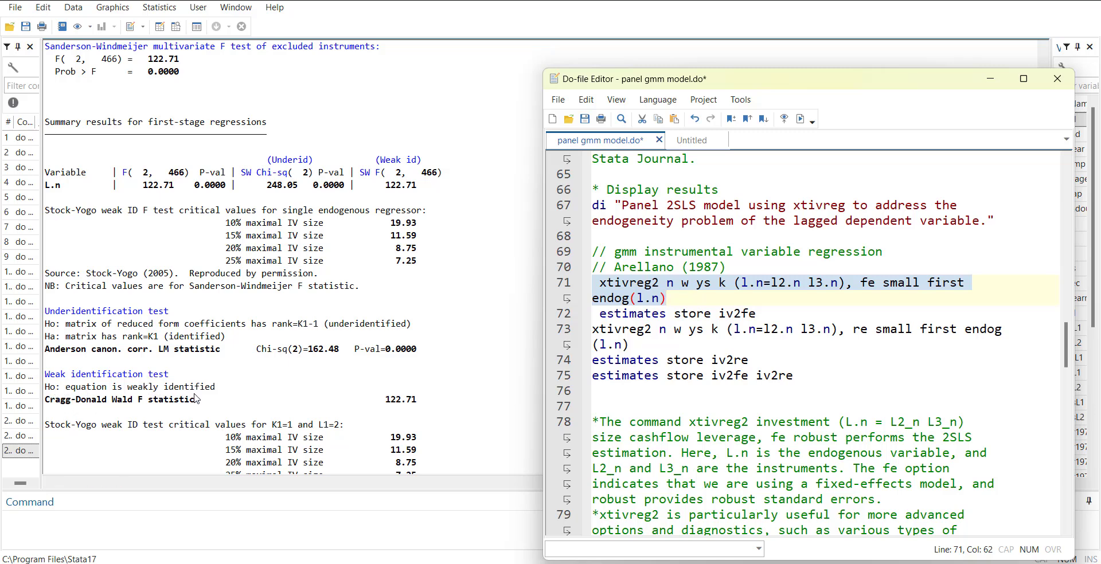
scroll(258, 401, down, 2)
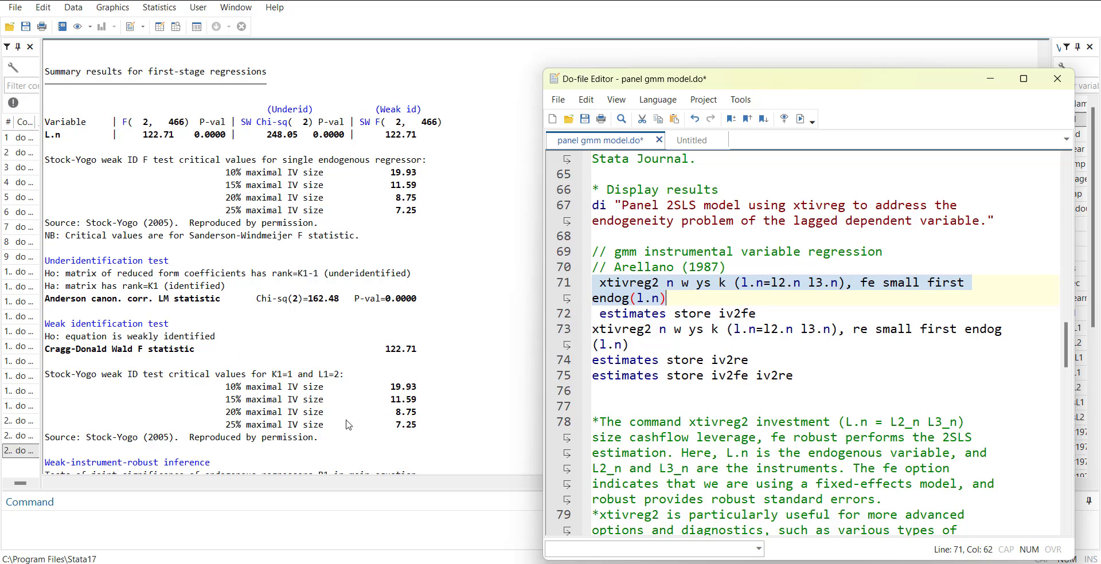
Examine the weak-instrument-robust inference, the IV (2SLS) estimates, and the Sargan and endogeneity tests of the fixed-effects xtivreg2 output.
scroll(347, 425, down, 3)
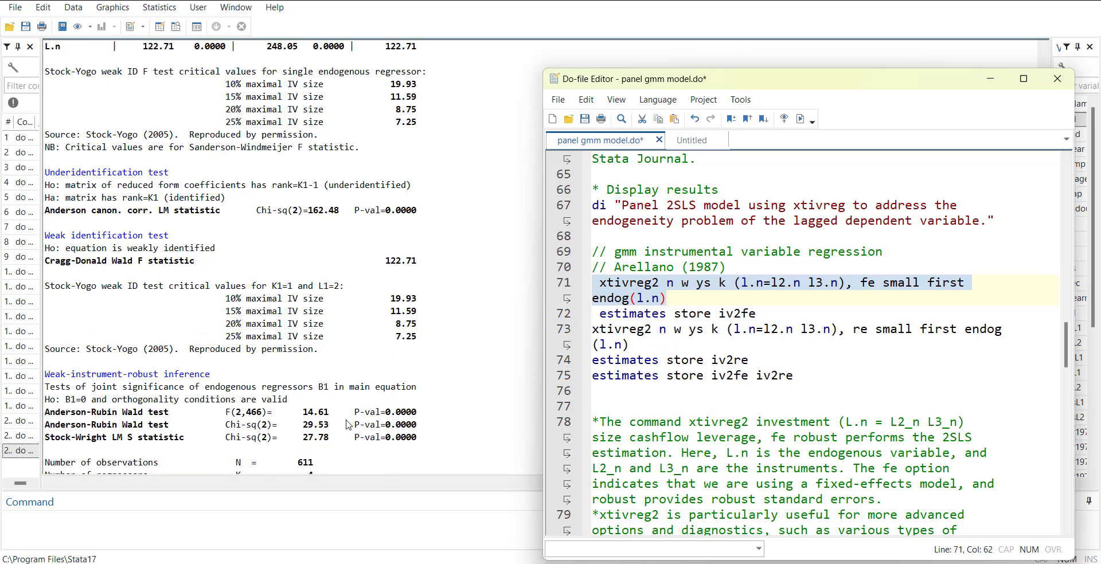
scroll(213, 430, down, 1)
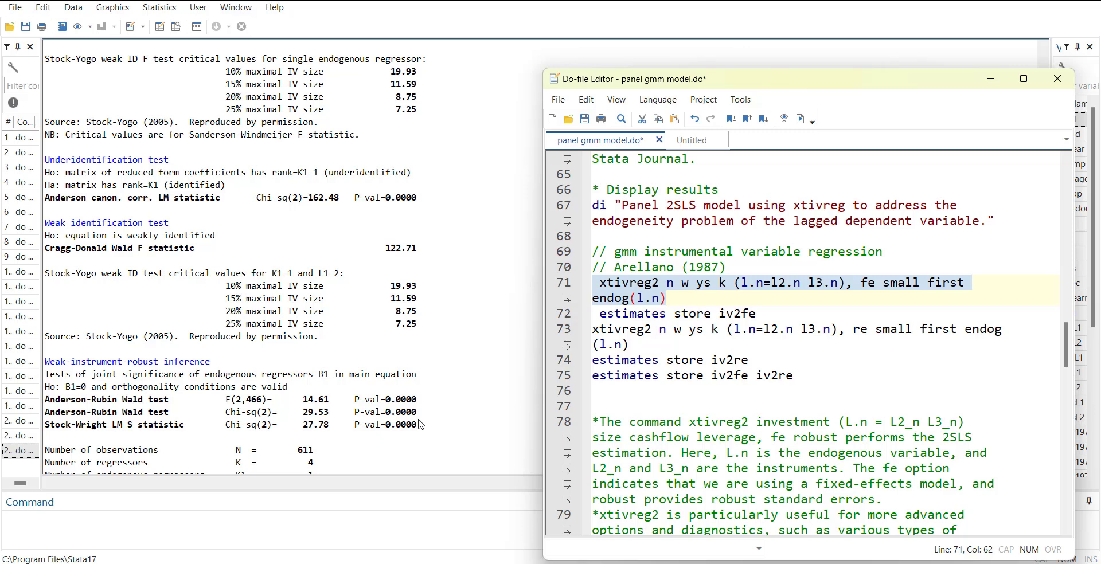
scroll(422, 425, down, 5)
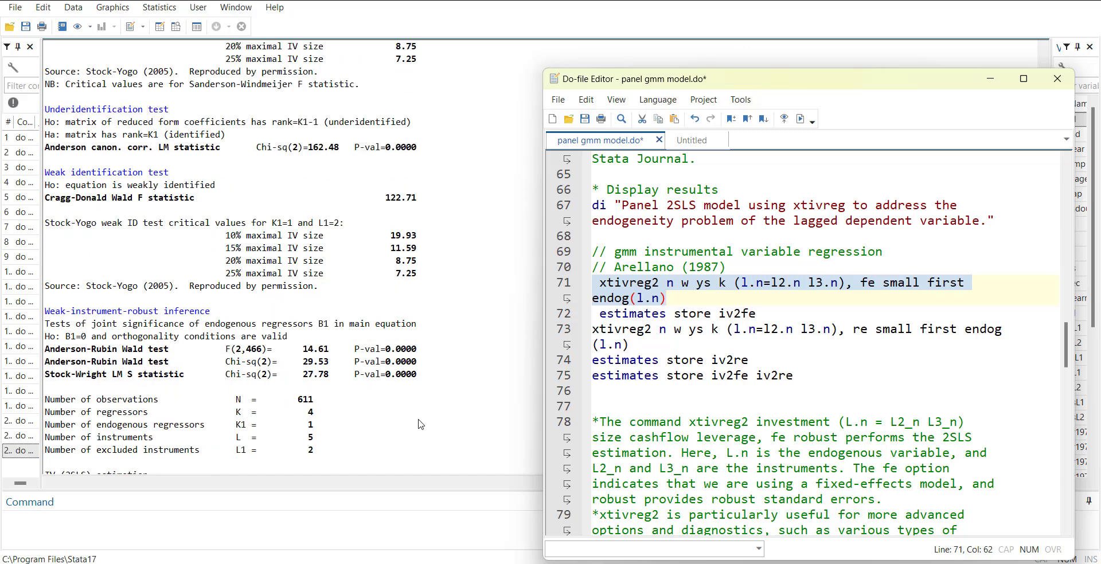
scroll(420, 424, down, 6)
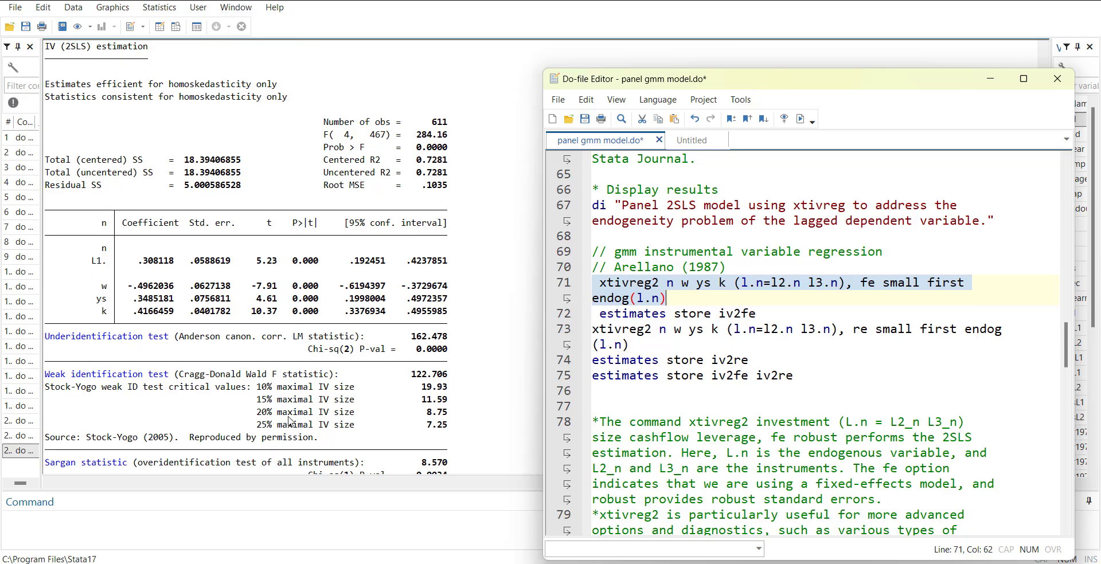
scroll(275, 377, down, 1)
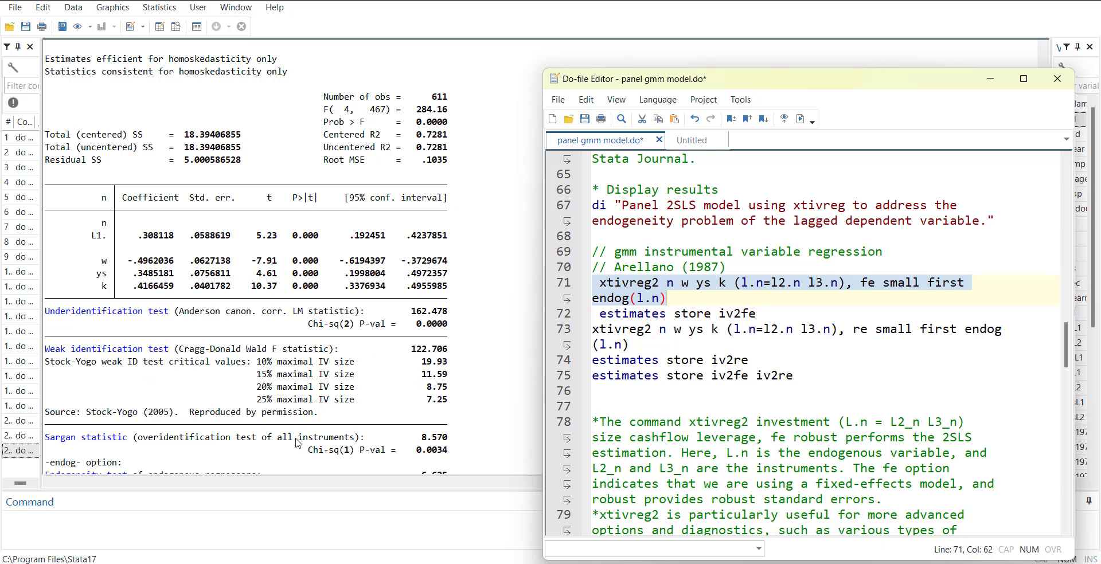
scroll(304, 438, down, 2)
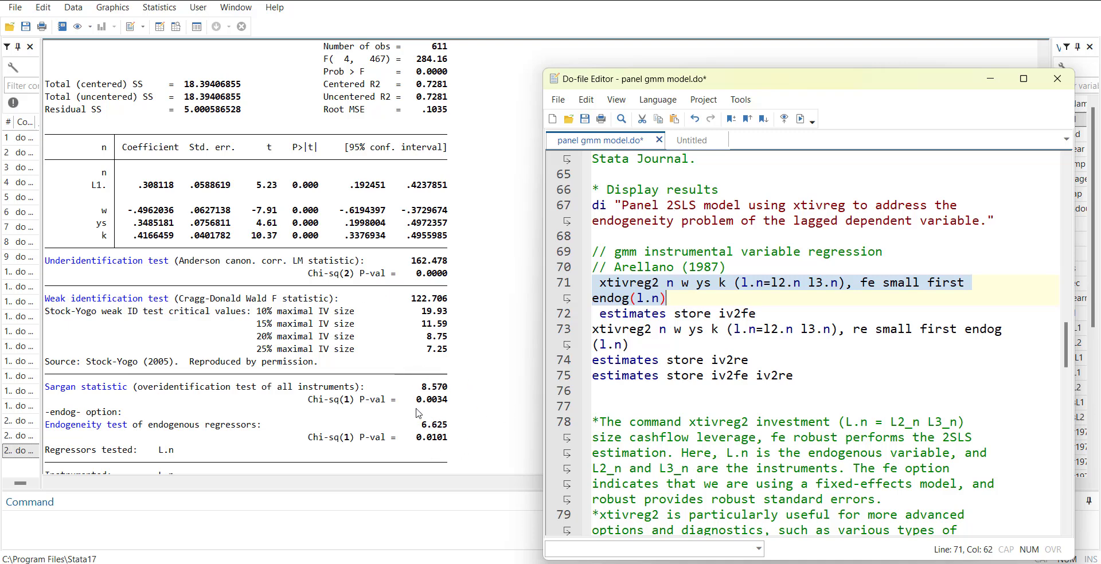
Run estimates store iv2fe from the do-file to save the fixed-effects xtivreg2 results.
triple_click(696, 310)
key(ctrl+d)
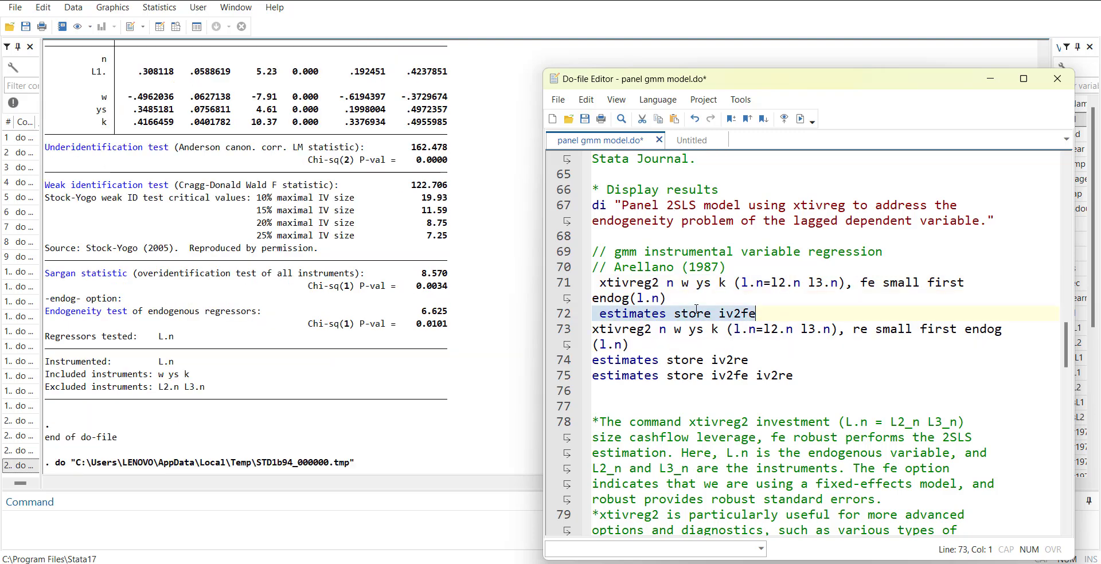
key(Right)
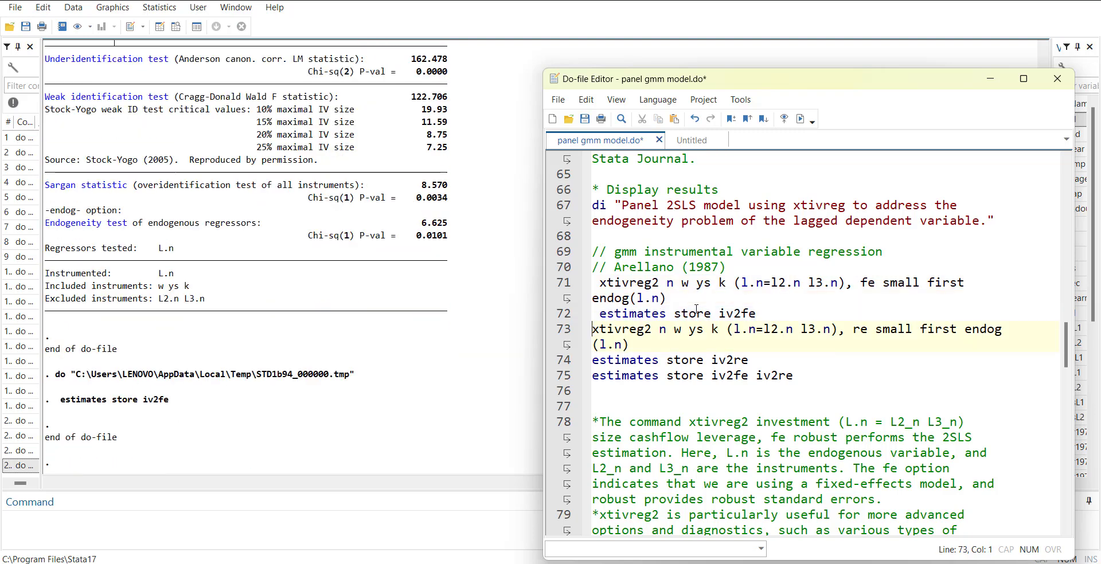
Try to run xtivreg2 n w ys k (l.n=l2.n l3.n), re small first endog(l.n) from the do-file.
key(shift+End)
key(shift+End)
key(ctrl+d)
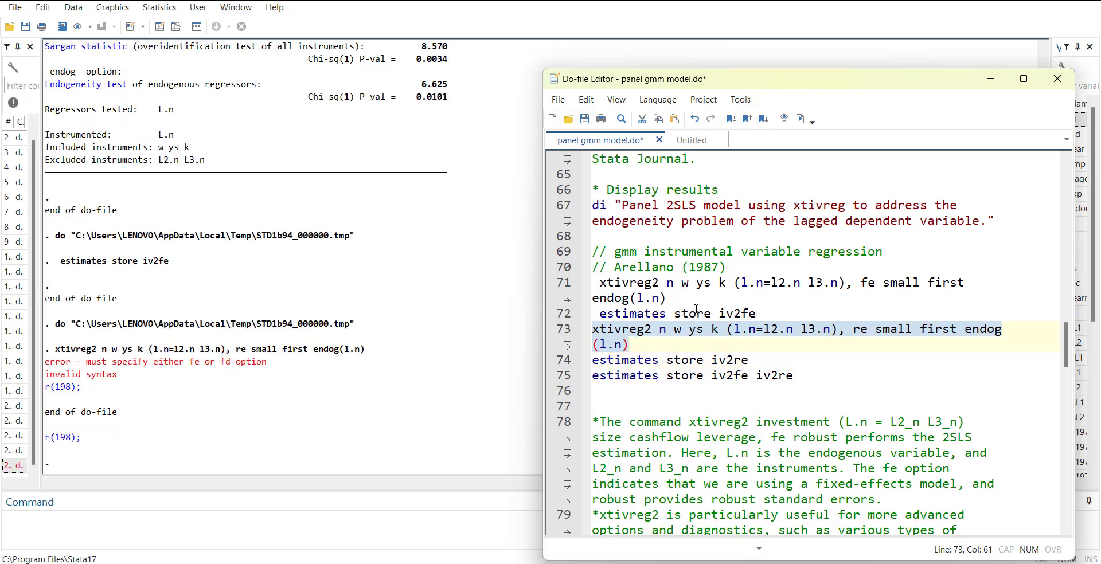
Replace the re option with fd in the second xtivreg2 command and run that command.
key(Right)
key(Right)
key(Right)
key(Right)
key(Right)
key(Right)
key(Right)
key(Right)
key(Right)
key(Right)
key(Right)
key(Right)
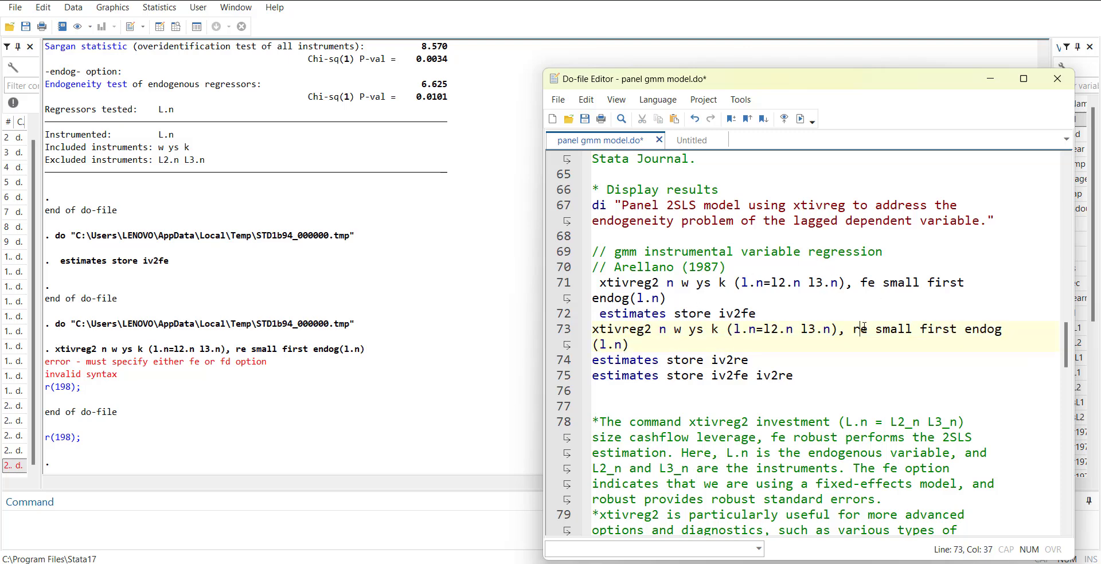
key(shift+Right)
key(Delete)
key(BackSpace)
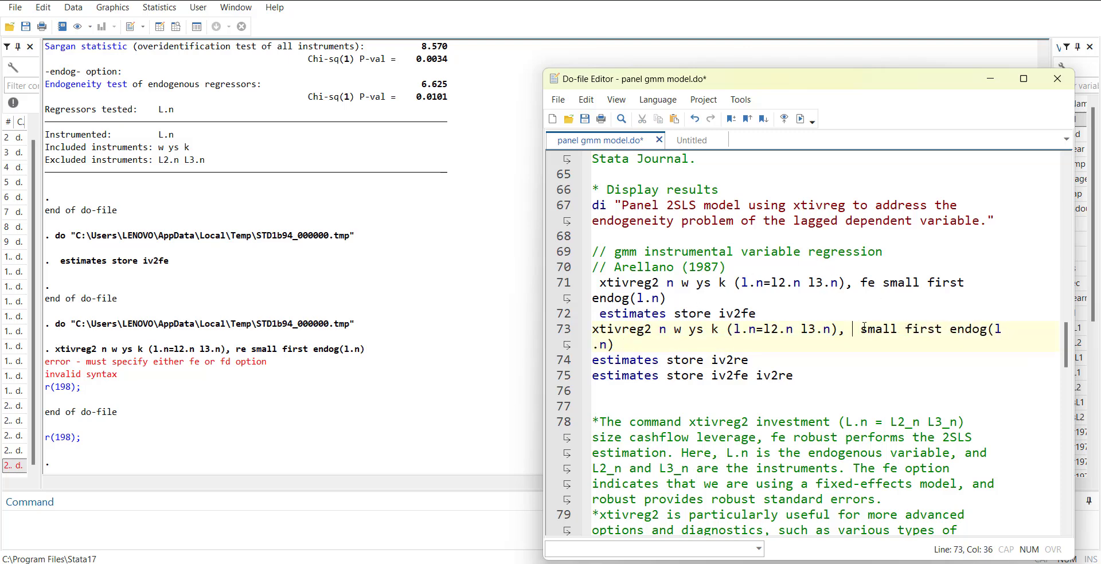
text(fd)
triple_click(864, 326)
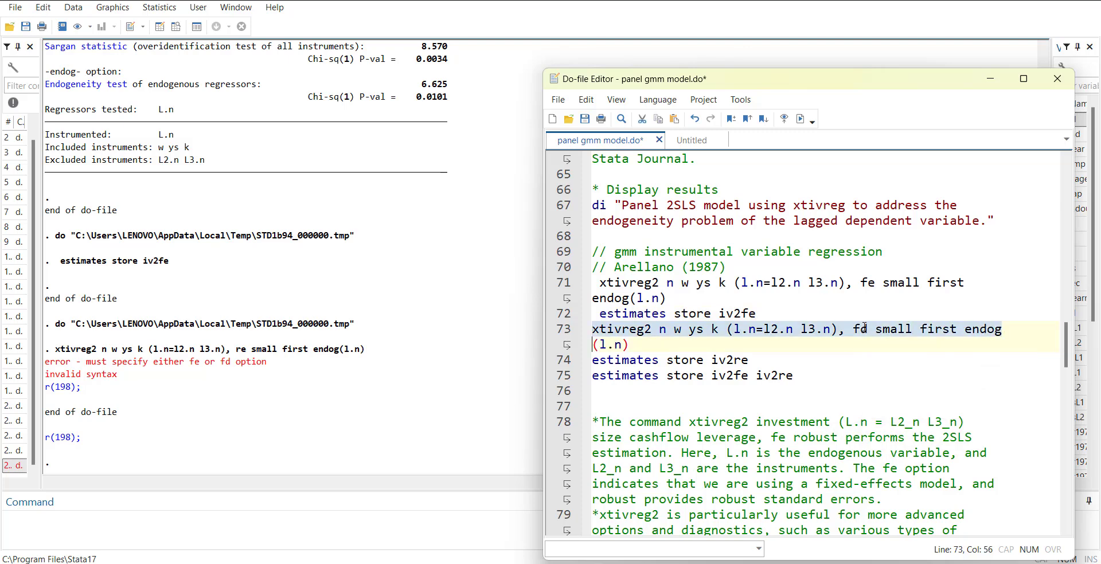
key(ctrl+d)
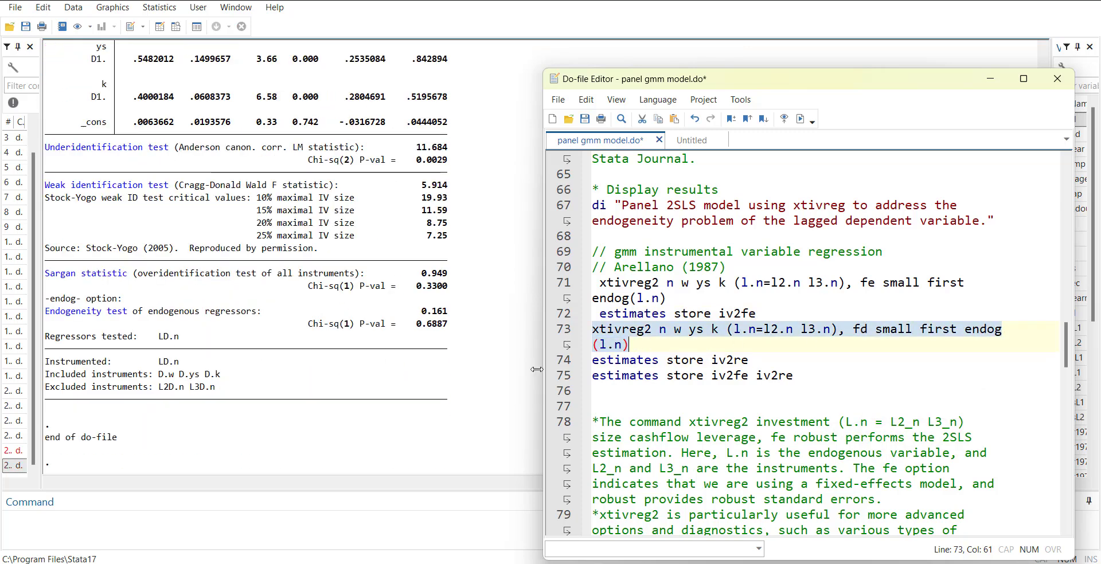
Review the first-difference xtivreg2 output: first-stage regression of LD.n, IV coefficients, and the underidentification, weak identification, Sargan and endogeneity tests.
scroll(374, 342, up, 9)
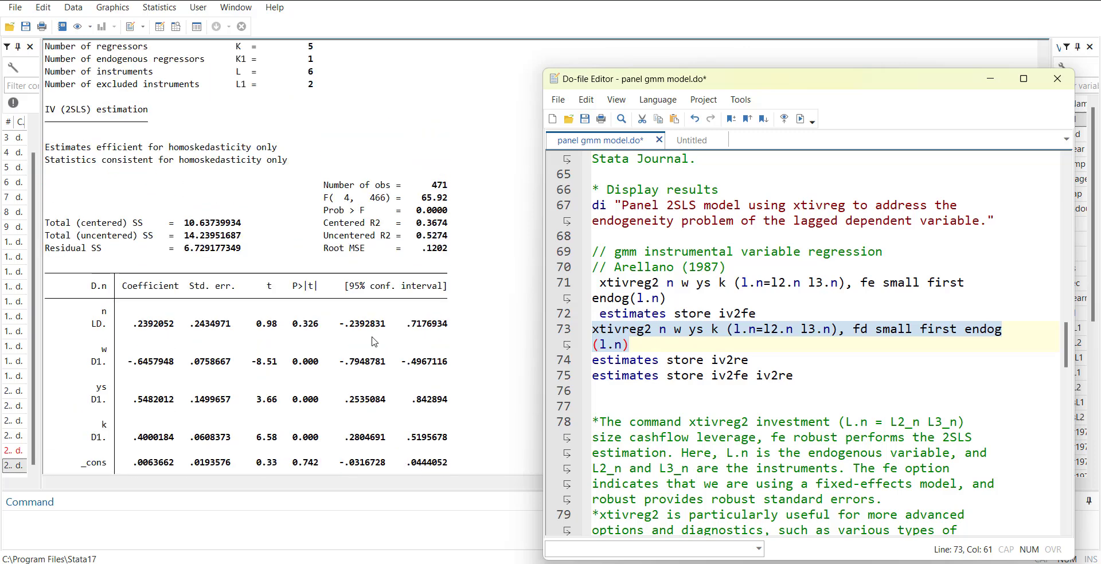
scroll(374, 342, up, 1)
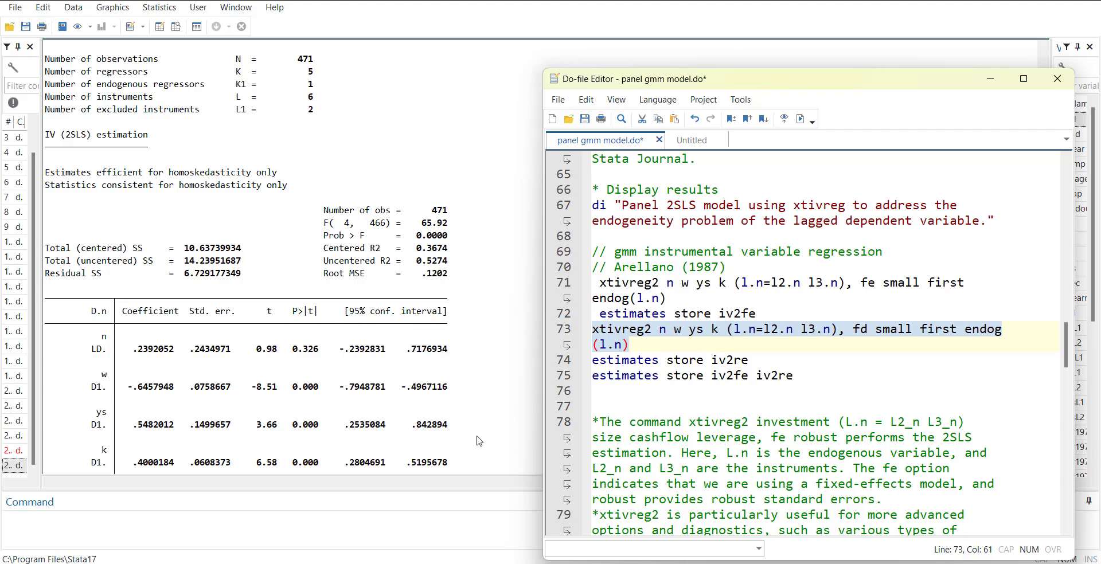
scroll(480, 441, up, 3)
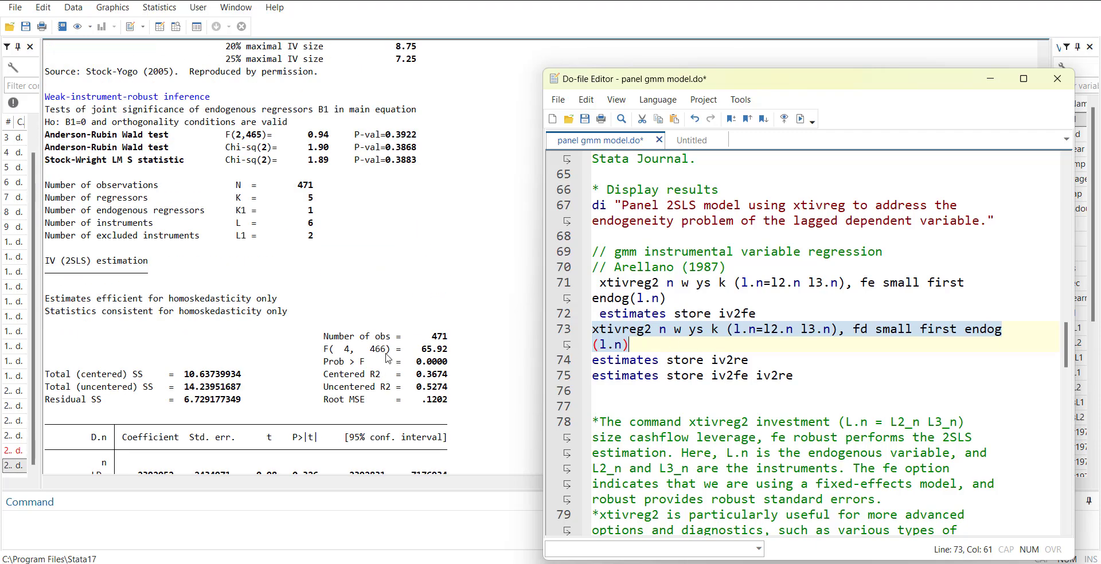
scroll(387, 358, up, 15)
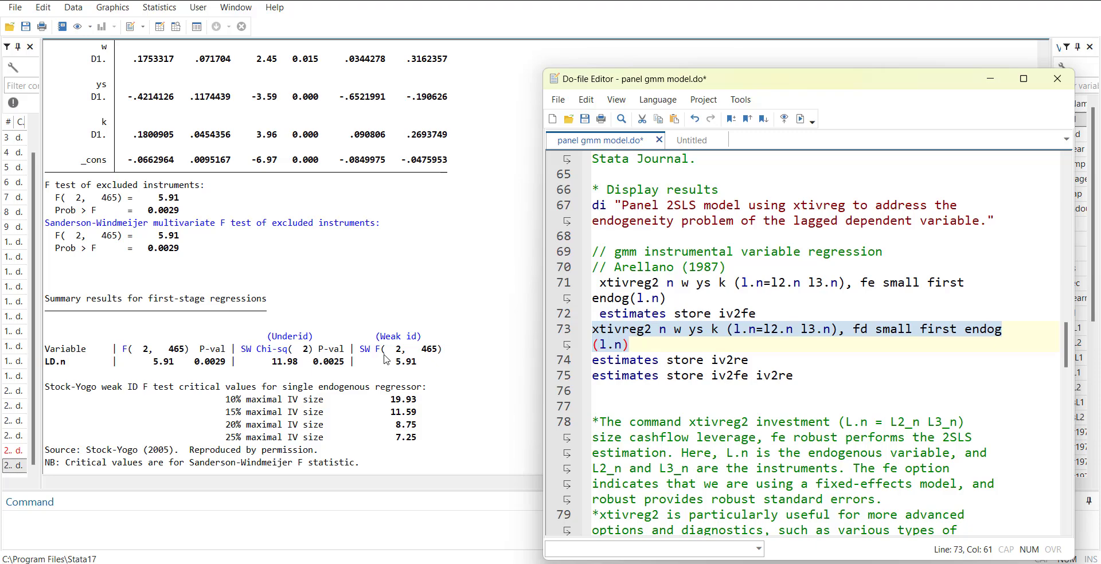
scroll(385, 359, up, 6)
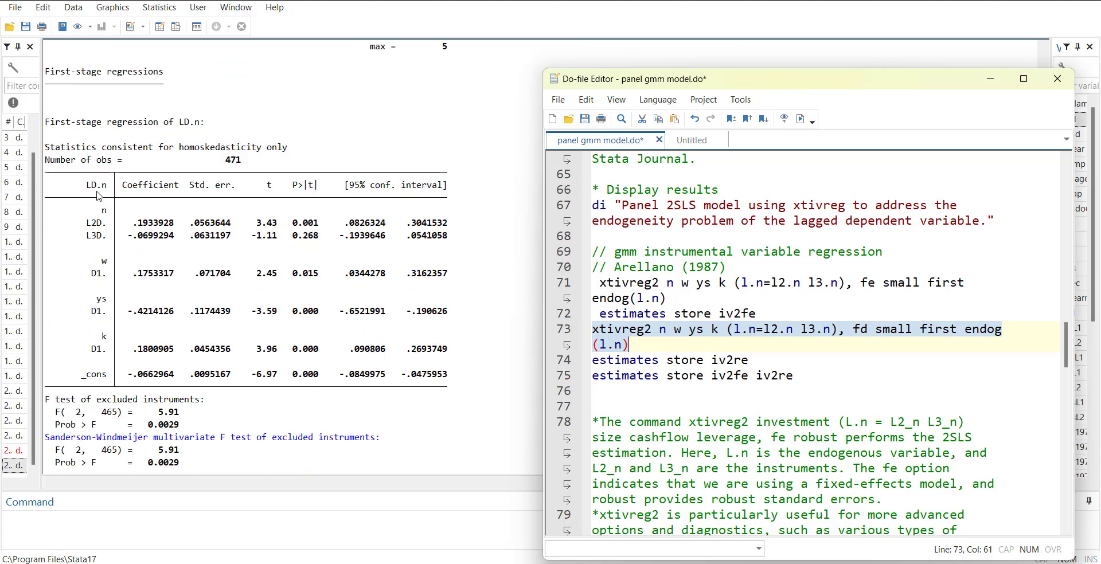
scroll(205, 372, down, 5)
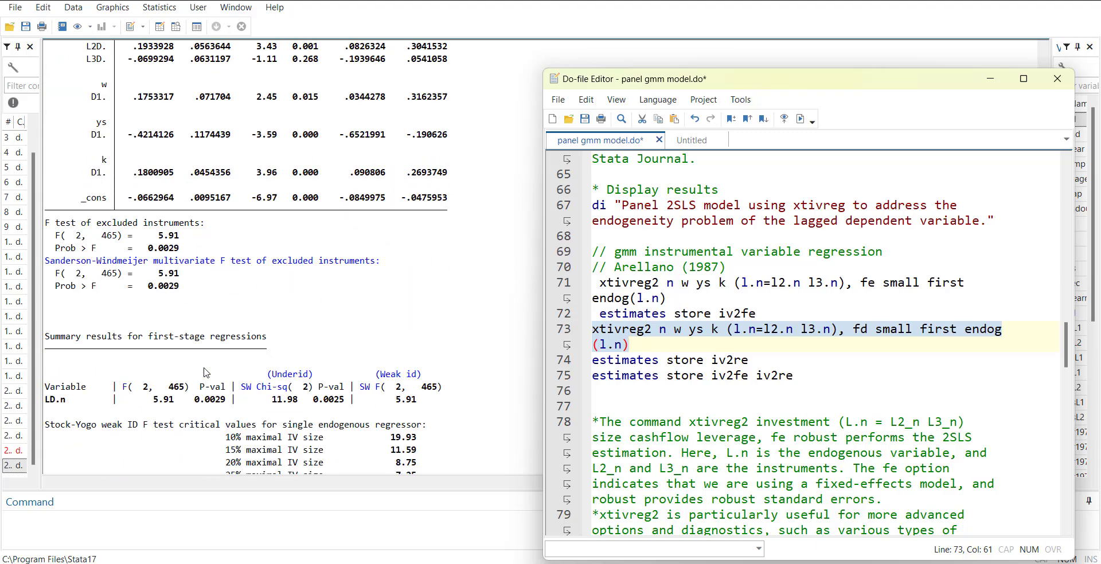
scroll(205, 372, down, 20)
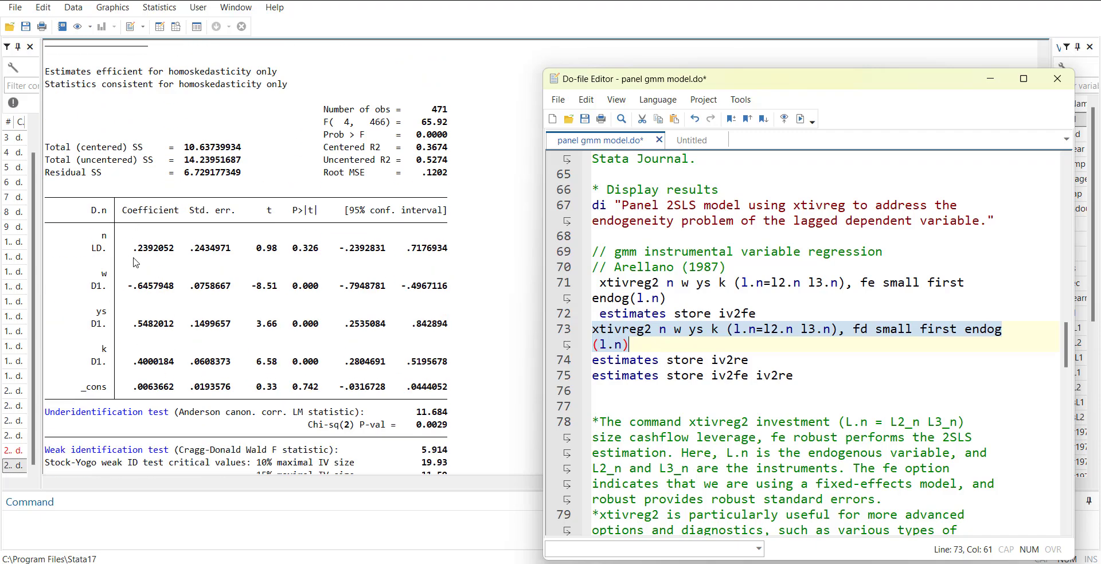
scroll(190, 367, down, 2)
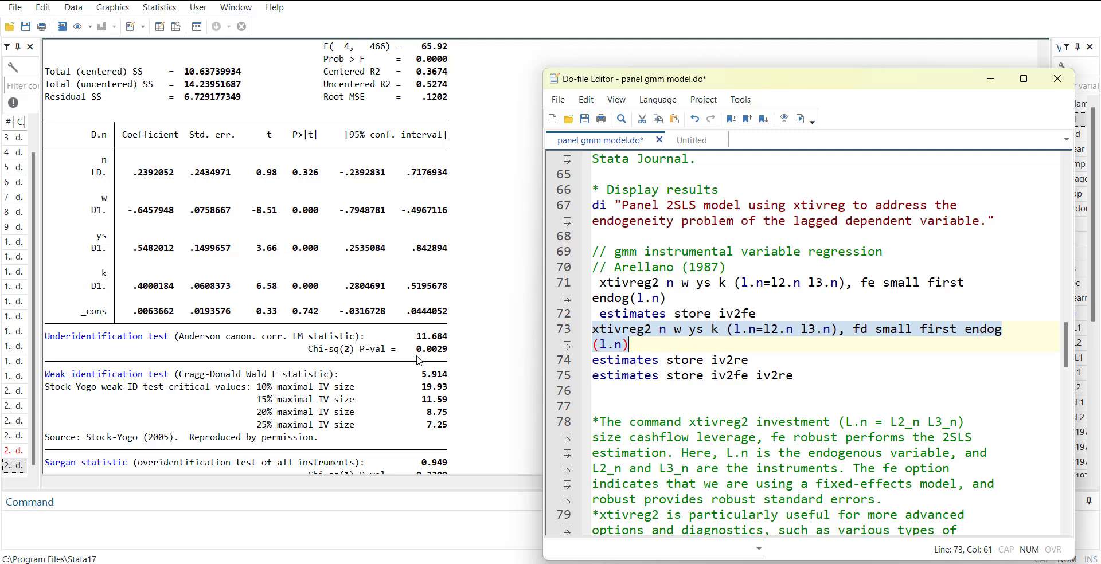
scroll(422, 355, down, 2)
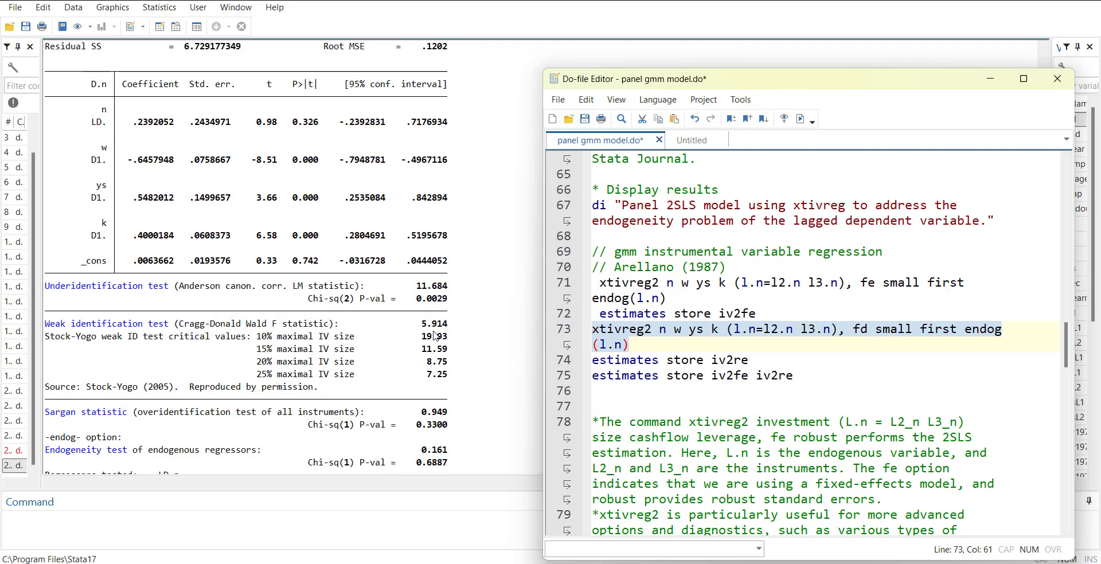
scroll(381, 425, down, 1)
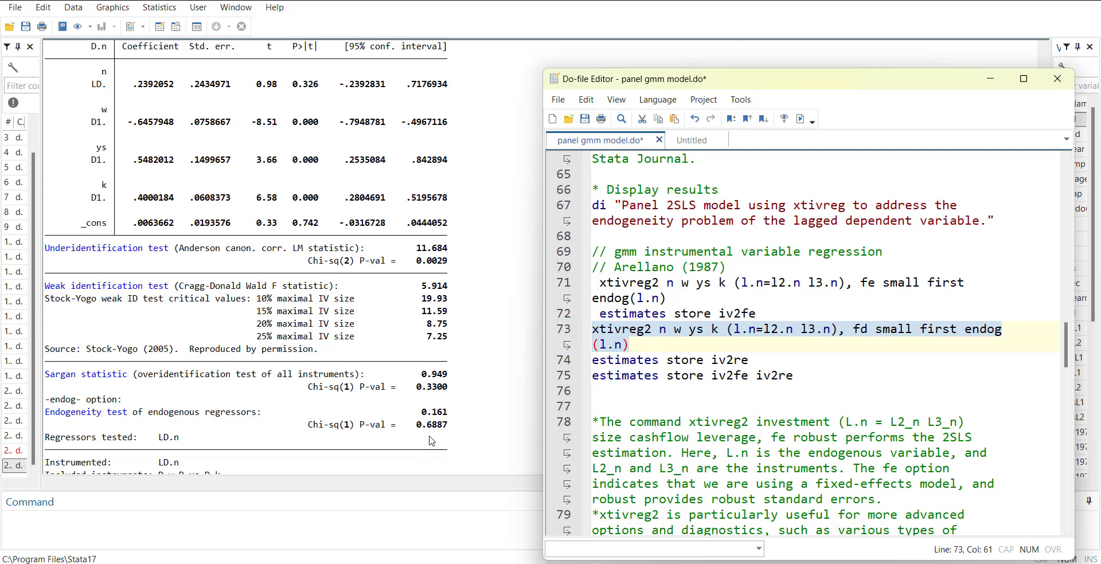
scroll(435, 434, down, 1)
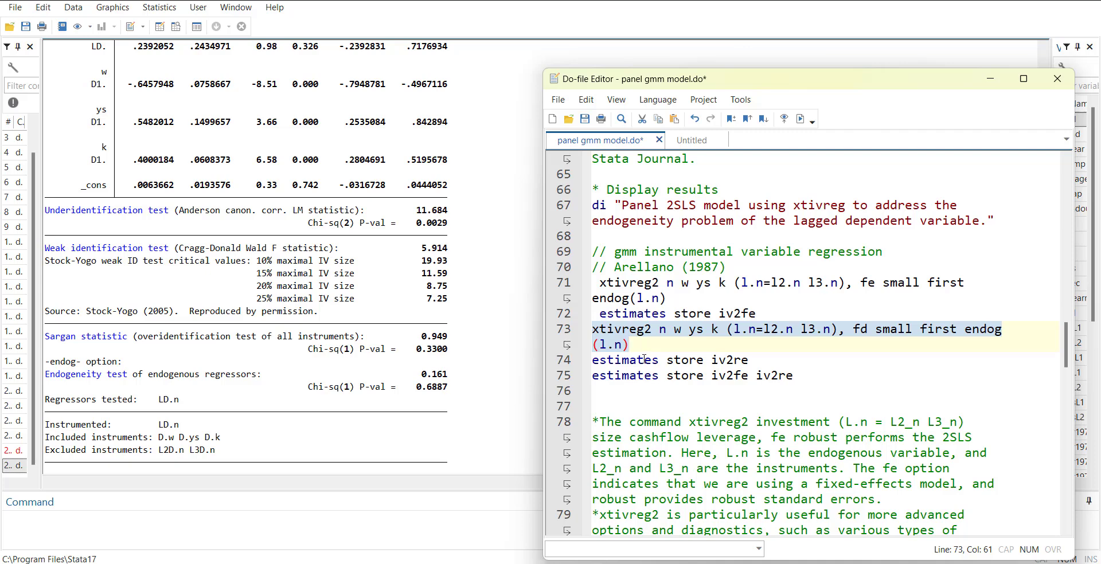
Change the stored name iv2re to iv2fd in the line below the first-difference command and run estimates store iv2fd.
key(Down)
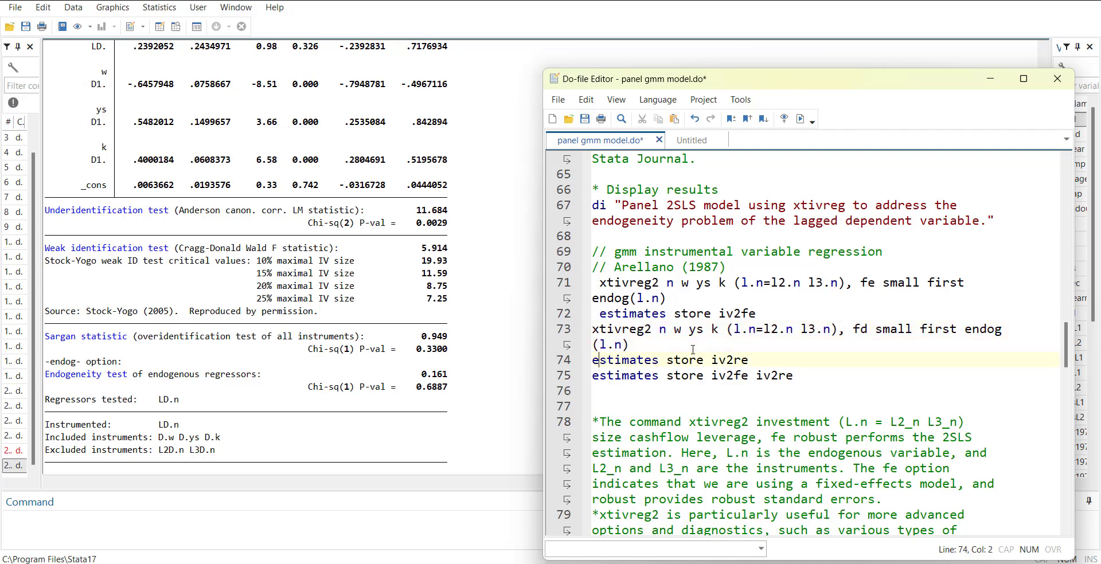
key(Right)
key(Right)
key(Right)
key(Right)
key(Right)
key(Right)
key(Right)
key(Right)
key(Right)
key(Right)
key(Right)
key(Right)
key(Right)
key(Right)
key(Right)
key(Right)
key(Right)
key(Right)
key(Right)
key(BackSpace)
key(BackSpace)
text(dd)
key(Home)
key(shift+Down)
key(ctrl+d)
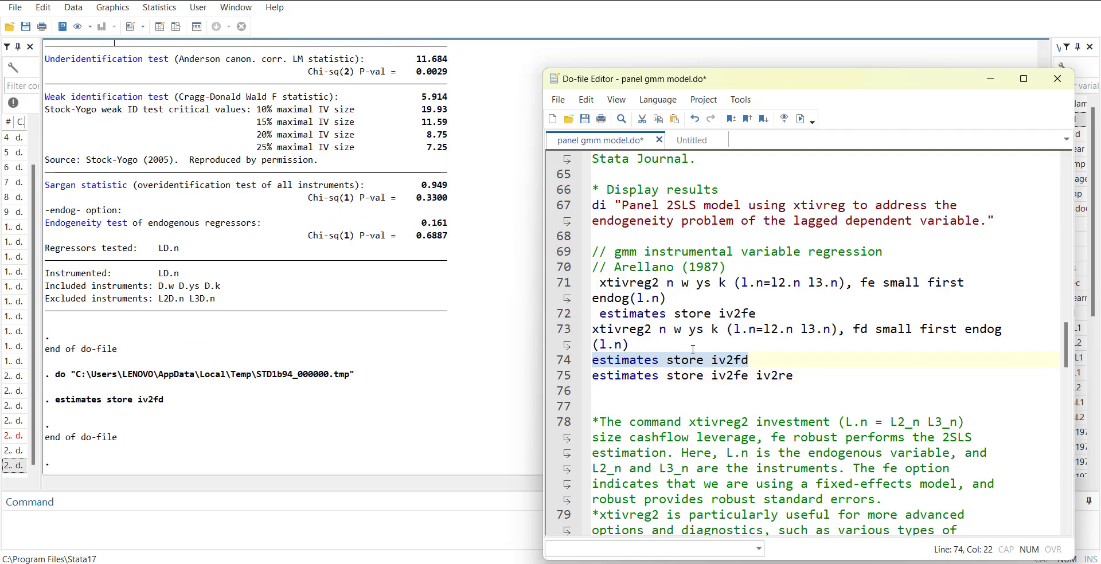
Change iv2re to iv2fd in the last estimates line and try to run estimates store iv2fe iv2fd.
key(Right)
key(Right)
key(Right)
key(Right)
key(Right)
key(Right)
key(Right)
key(Right)
key(Right)
key(Right)
key(Right)
key(Right)
key(Right)
key(Right)
key(Right)
key(Right)
key(Right)
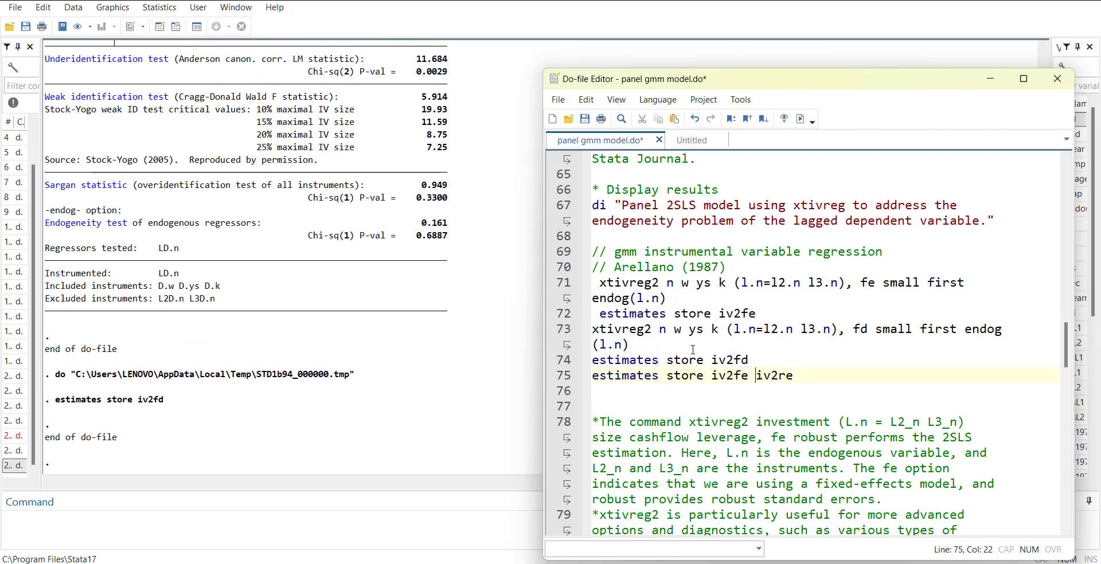
key(BackSpace)
key(BackSpace)
text(fd)
key(Home)
key(shift+End)
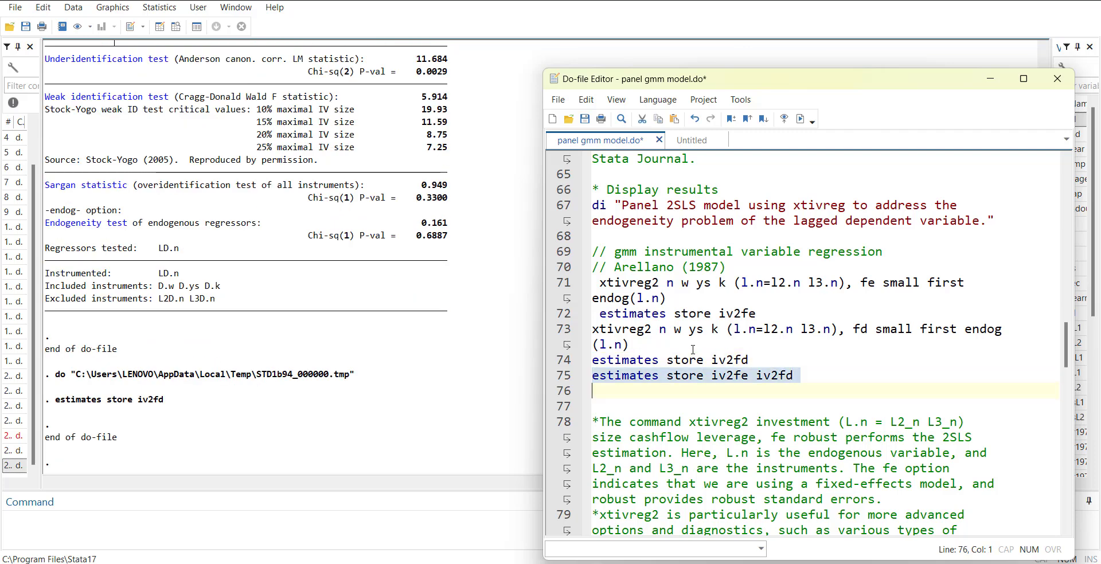
key(ctrl+d)
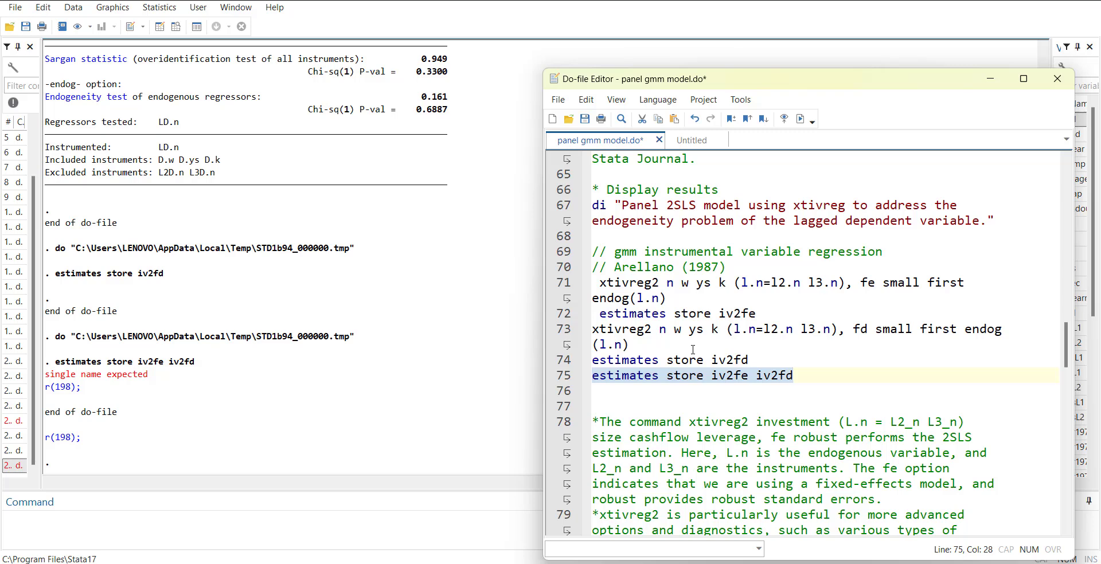
Replace the two-name estimates store line with hausman iv2fe iv2fd and run it.
key(Down)
key(Left)
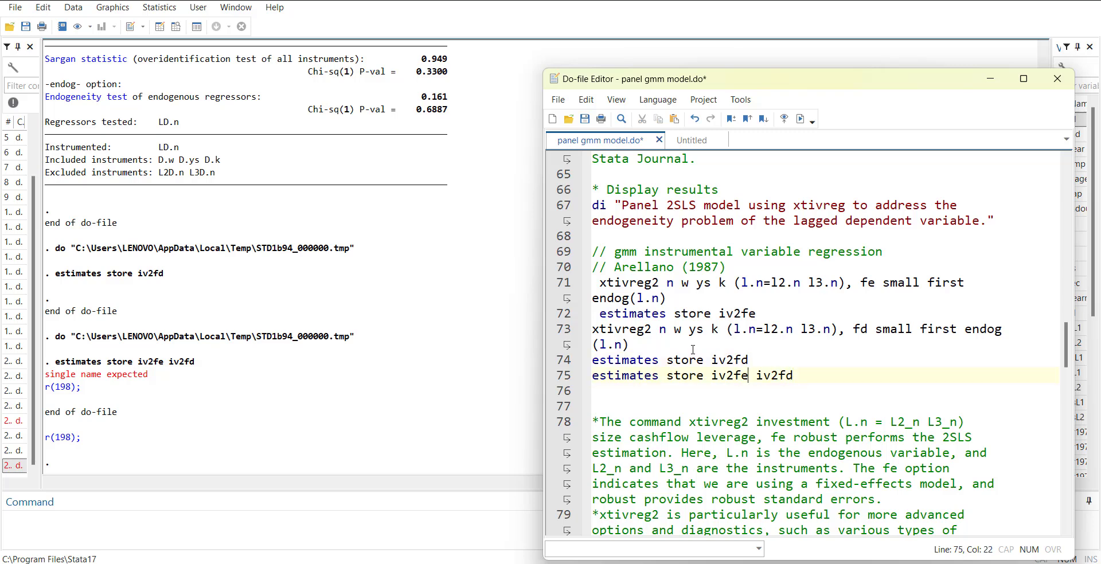
key(Right)
key(shift+Down)
text(h)
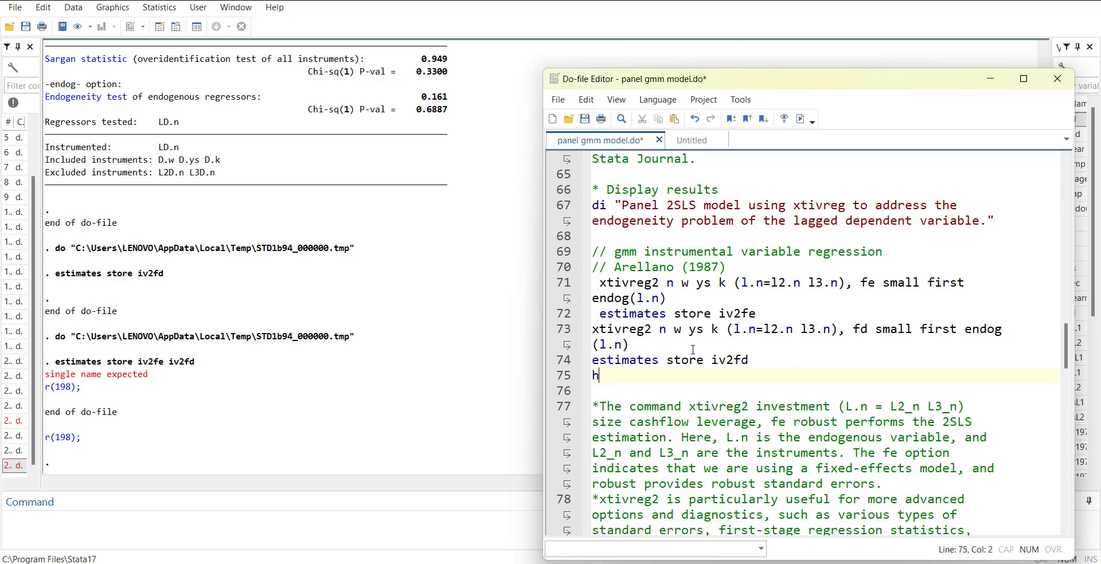
text(ausman ivef)
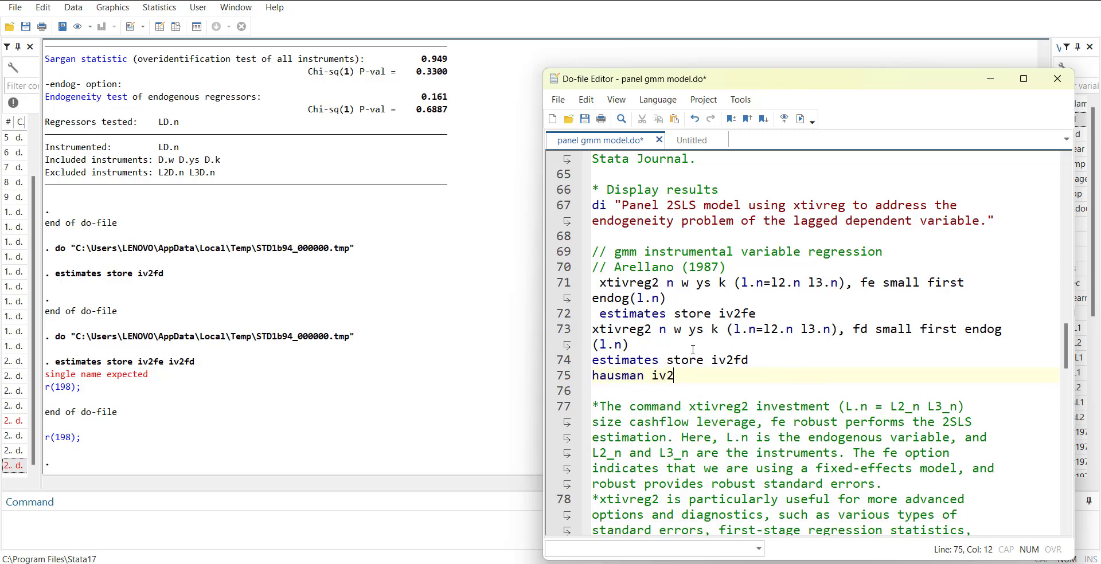
text(fe iv2)
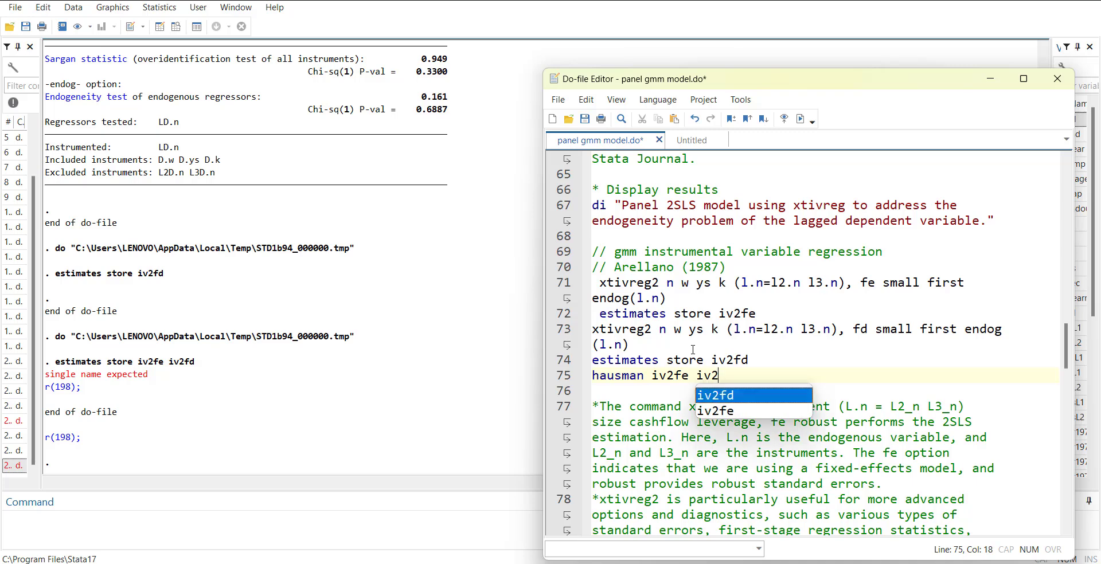
text(df)
key(BackSpace)
key(BackSpace)
text(fd)
key(Down)
key(Home)
key(shift+Down)
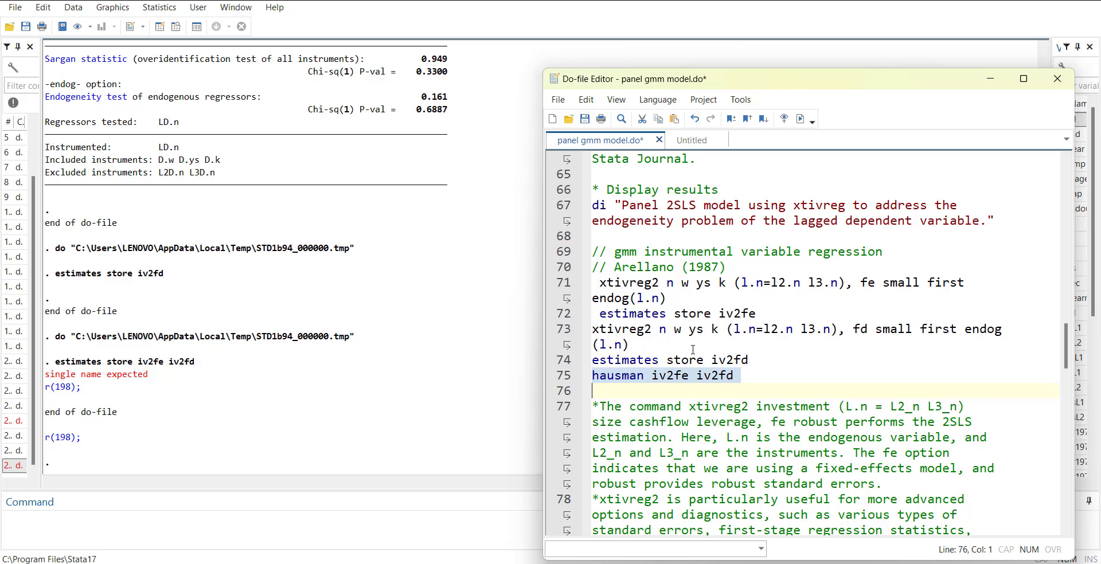
key(ctrl+d)
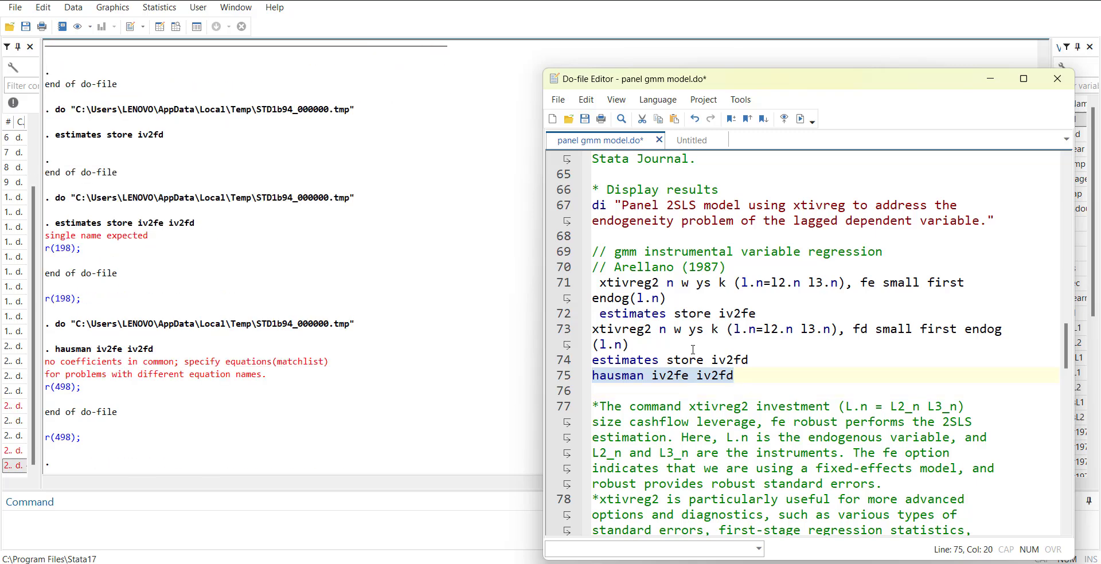
Replace iv2fd with fe in the hausman line of the do-file and run hausman iv2fe fe.
key(Up)
key(End)
key(shift+Left)
key(shift+Left)
key(shift+Left)
key(shift+Left)
key(shift+Left)
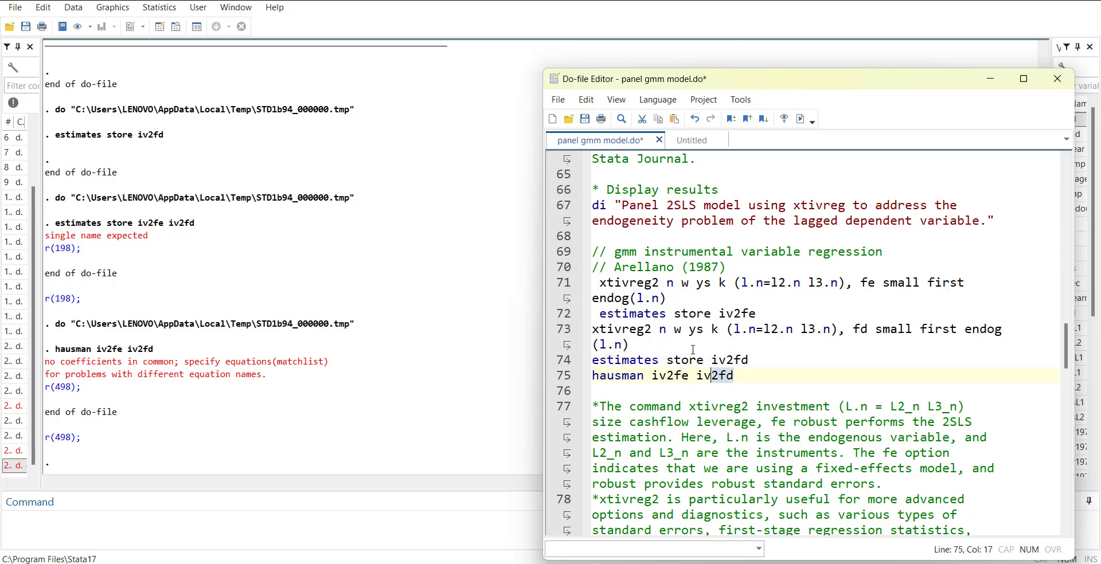
text(fe)
click(558, 376)
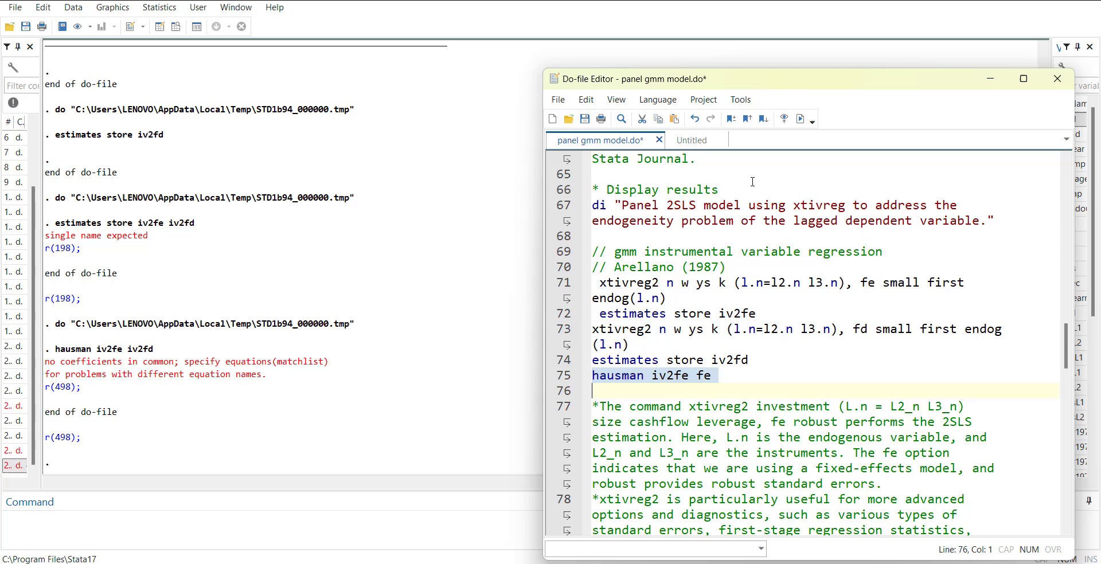
click(808, 117)
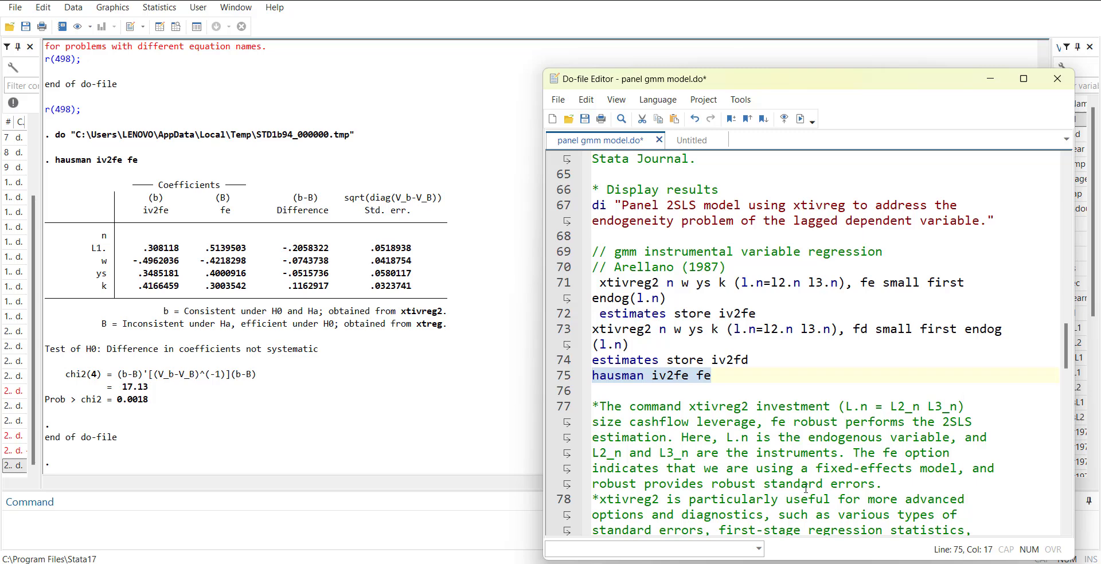
Switch to the Word notes and change the stored name iv2re to iv2fd below the second xtivreg2 command in section 4.
scroll(806, 487, down, 3)
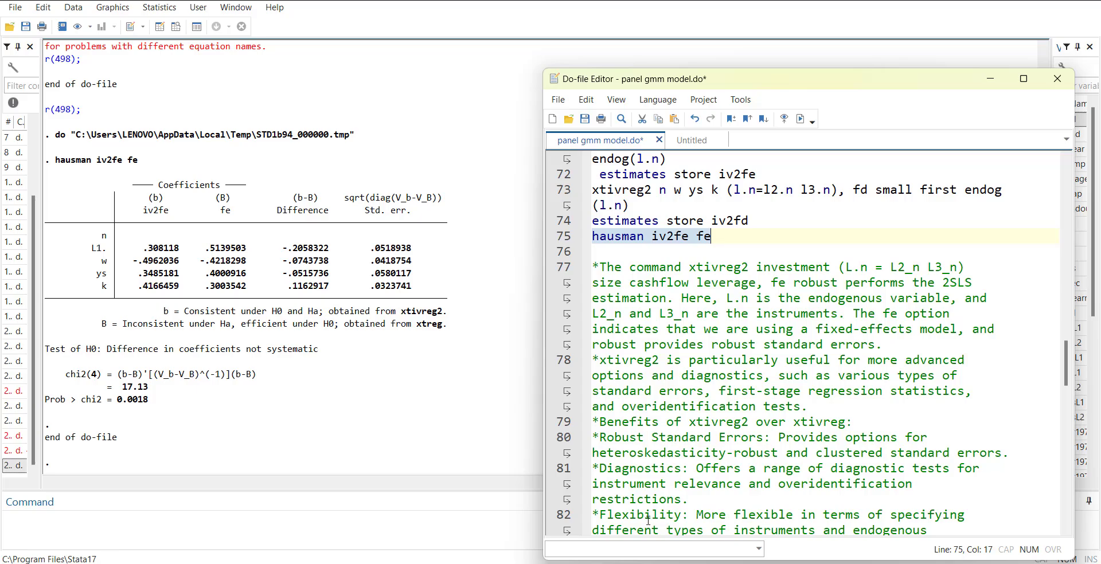
click(709, 563)
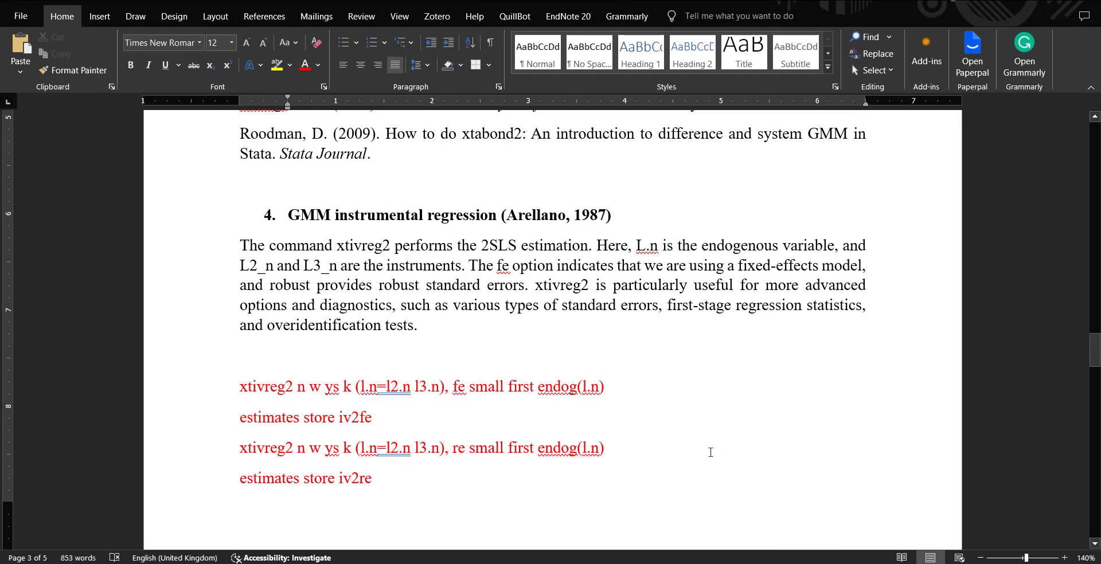
right_click(711, 452)
key(Escape)
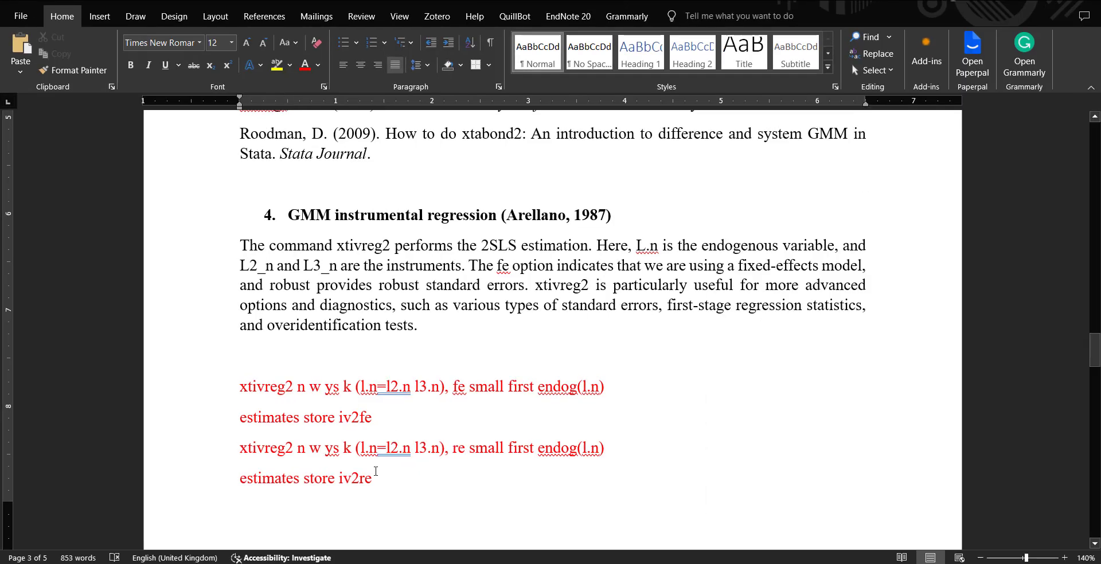
click(372, 480)
key(BackSpace)
text(d)
key(BackSpace)
text(fd)
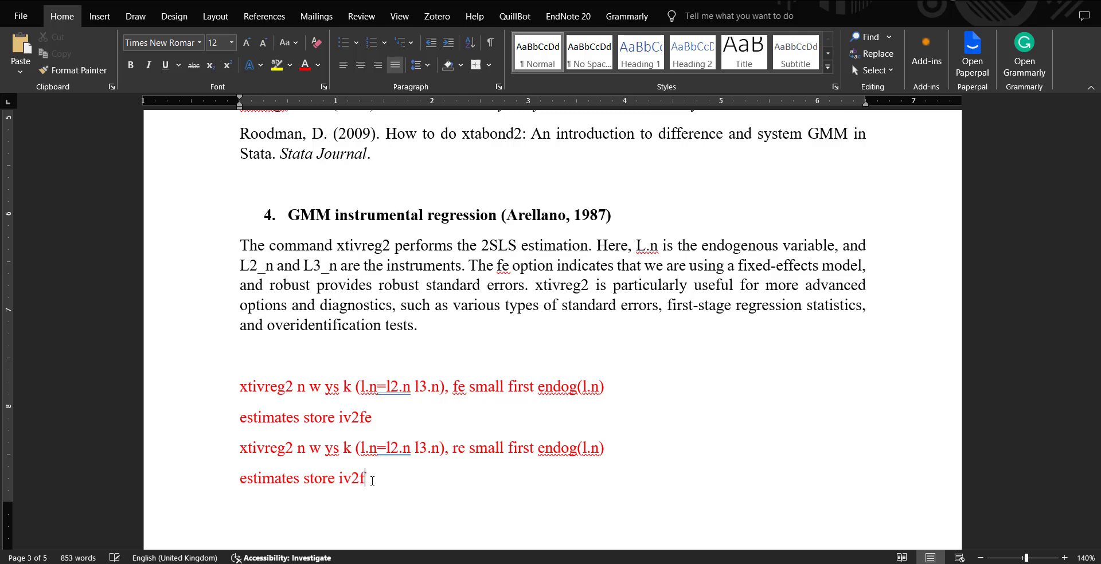
Change the re option of the second xtivreg2 command in the notes to fd.
scroll(372, 480, down, 3)
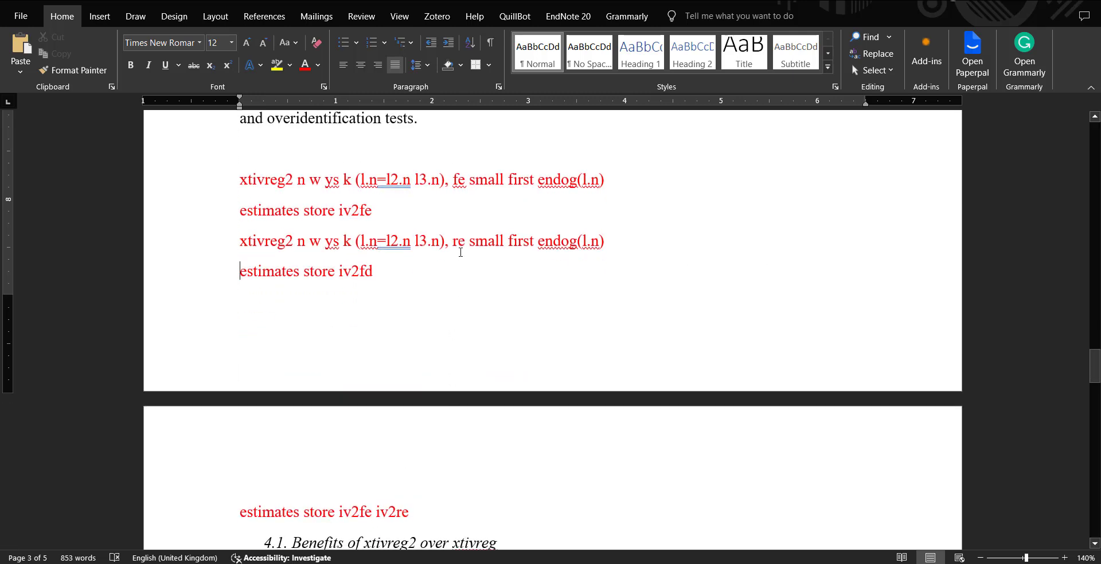
key(Delete)
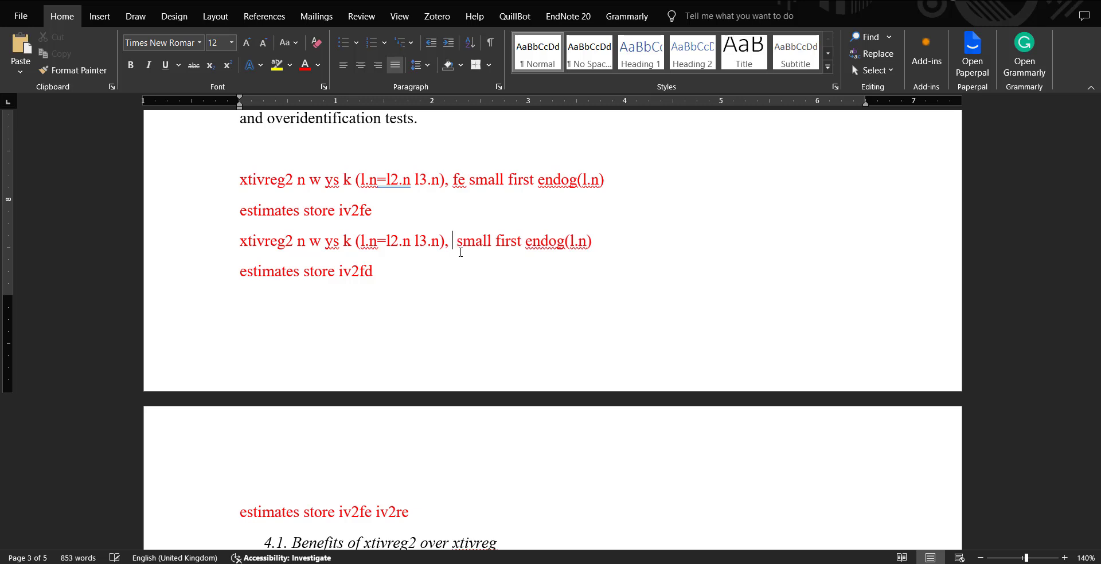
text(fe)
key(BackSpace)
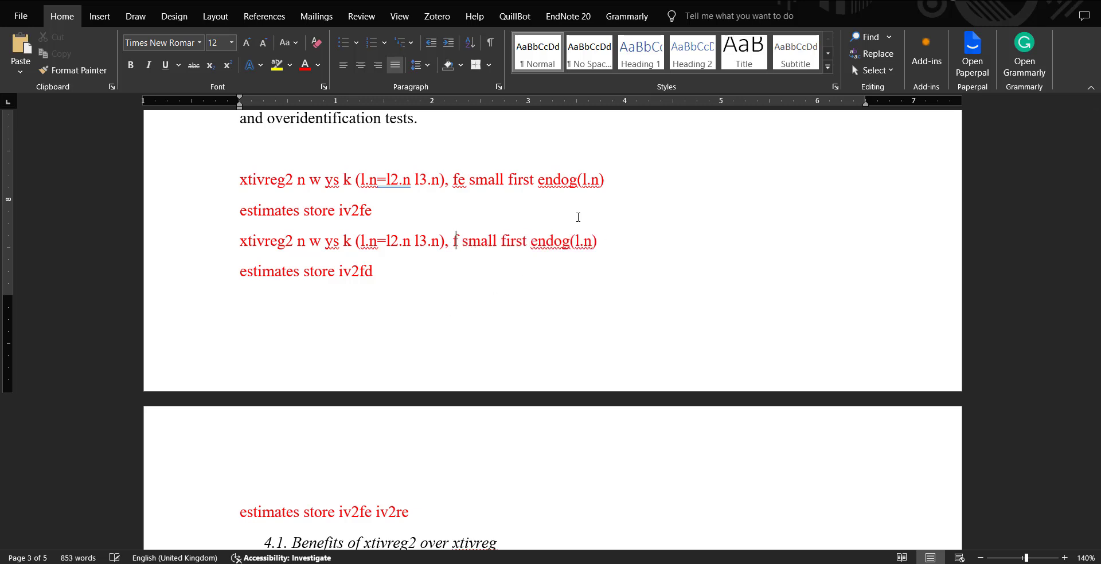
text(d)
Replace iv2re with fe in the two-name estimates store line above heading 4.1 so it reads estimates store iv2fe fe.
scroll(578, 344, down, 1)
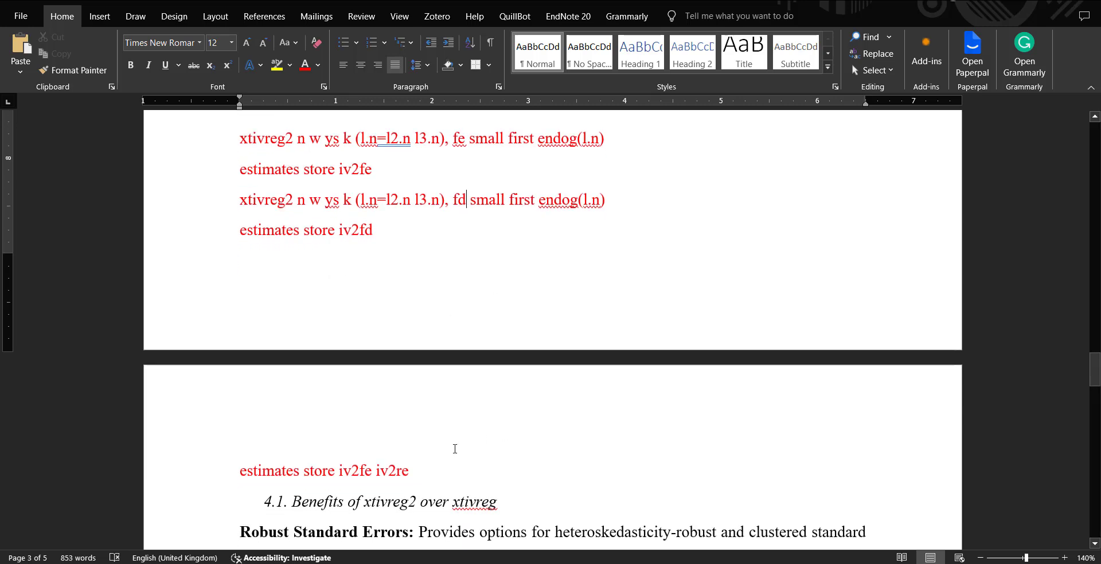
click(426, 470)
key(BackSpace)
key(BackSpace)
key(BackSpace)
key(BackSpace)
key(BackSpace)
text(fe)
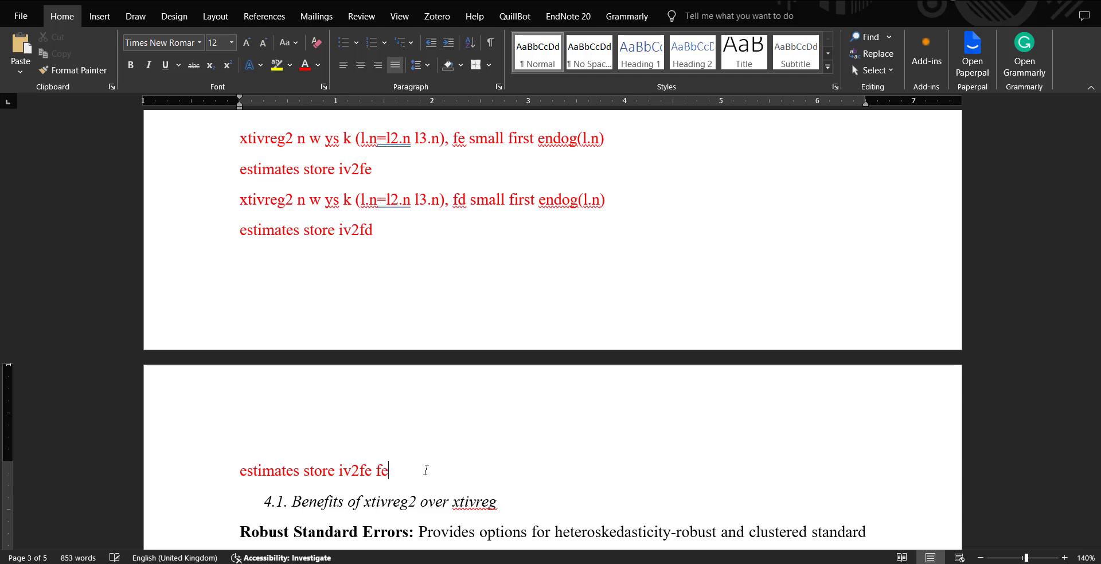
Look through the notes from the 2SLS section to the GMM sections and read the benefits of xtivreg2 over xtivreg, especially diagnostics.
scroll(553, 332, down, 6)
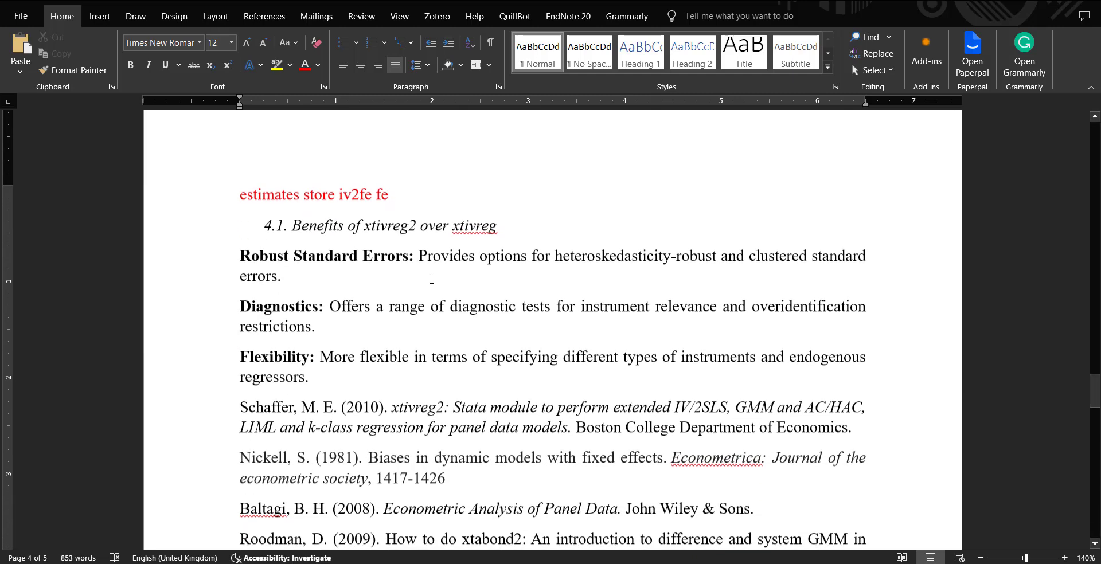
scroll(386, 244, up, 15)
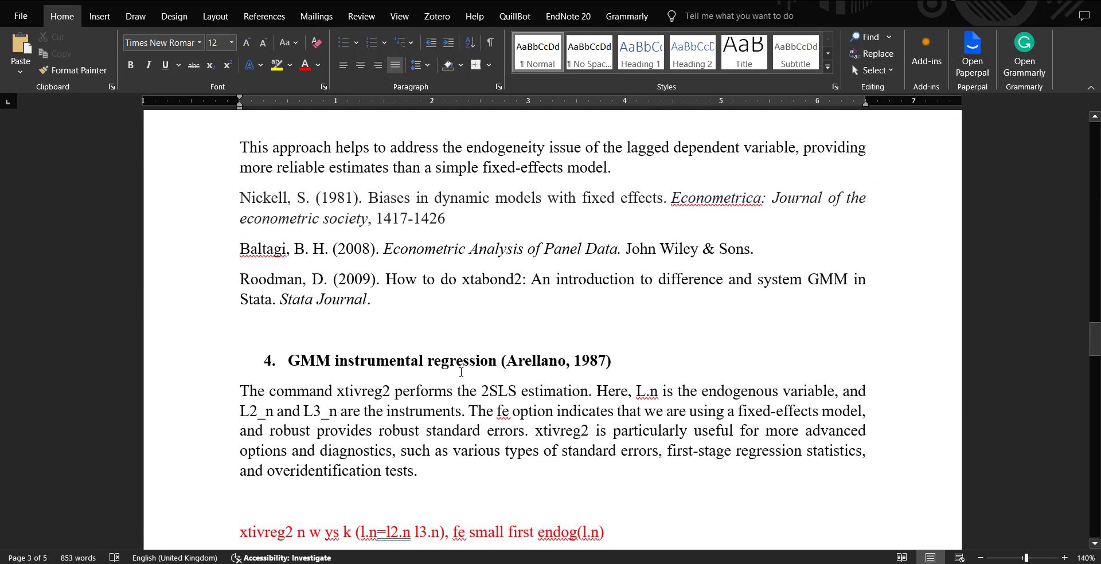
scroll(409, 353, up, 19)
scroll(461, 372, up, 4)
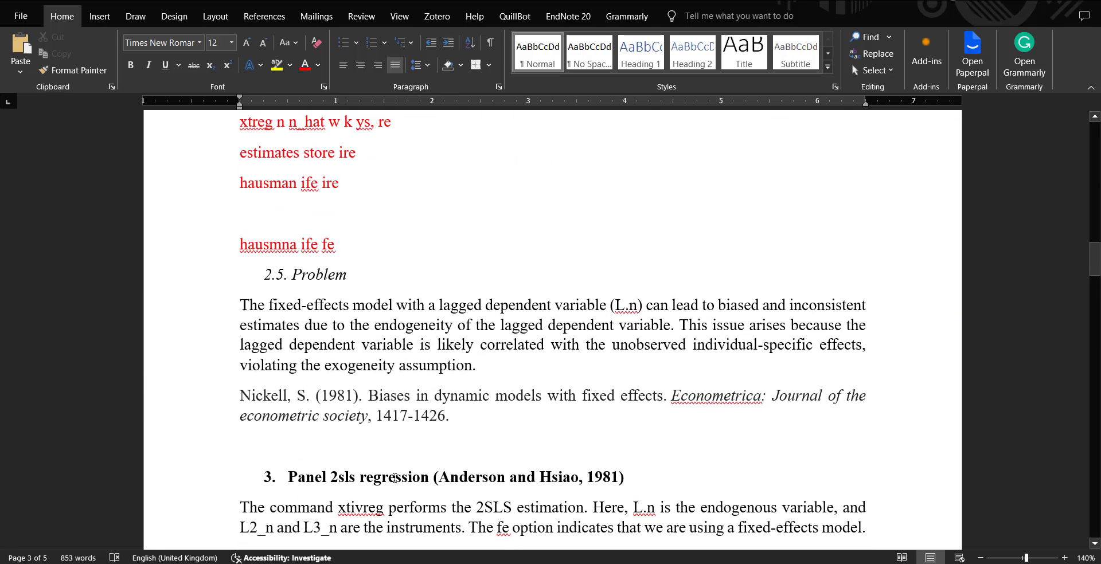
scroll(345, 439, down, 2)
scroll(344, 439, down, 20)
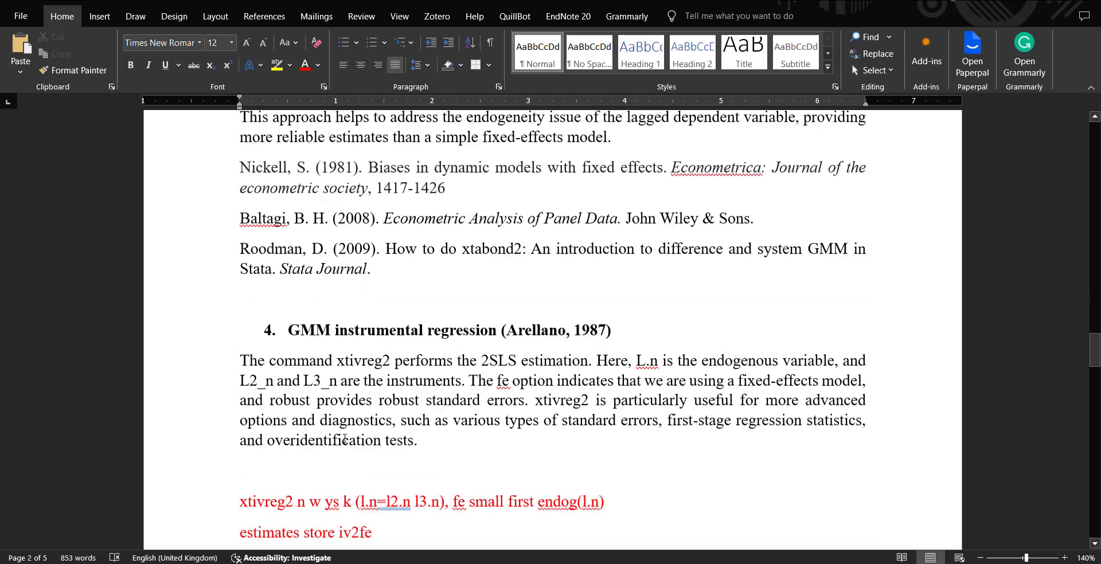
scroll(345, 438, down, 12)
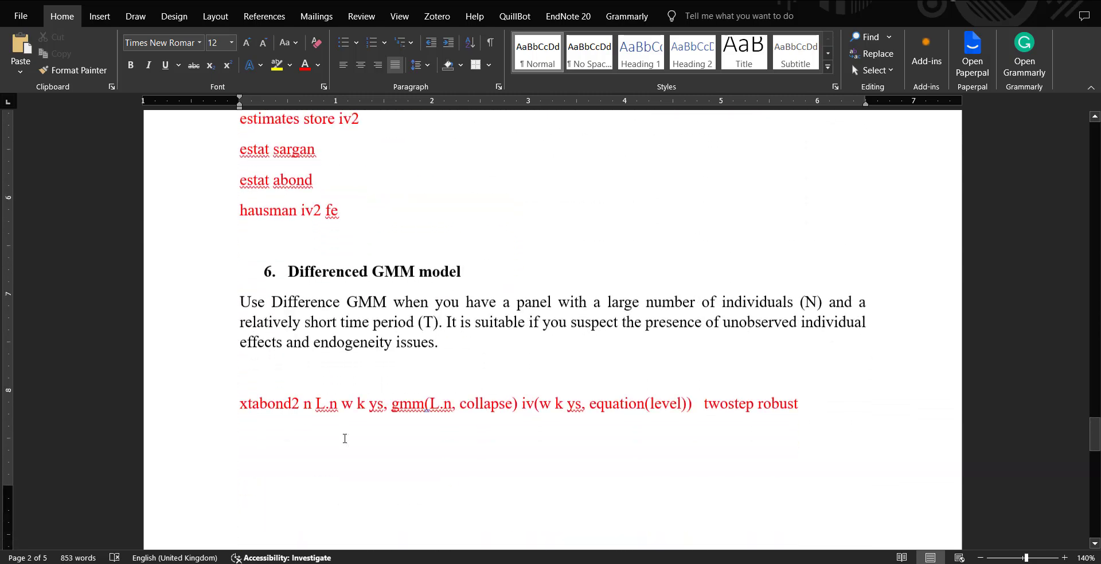
scroll(345, 438, up, 12)
scroll(344, 439, up, 11)
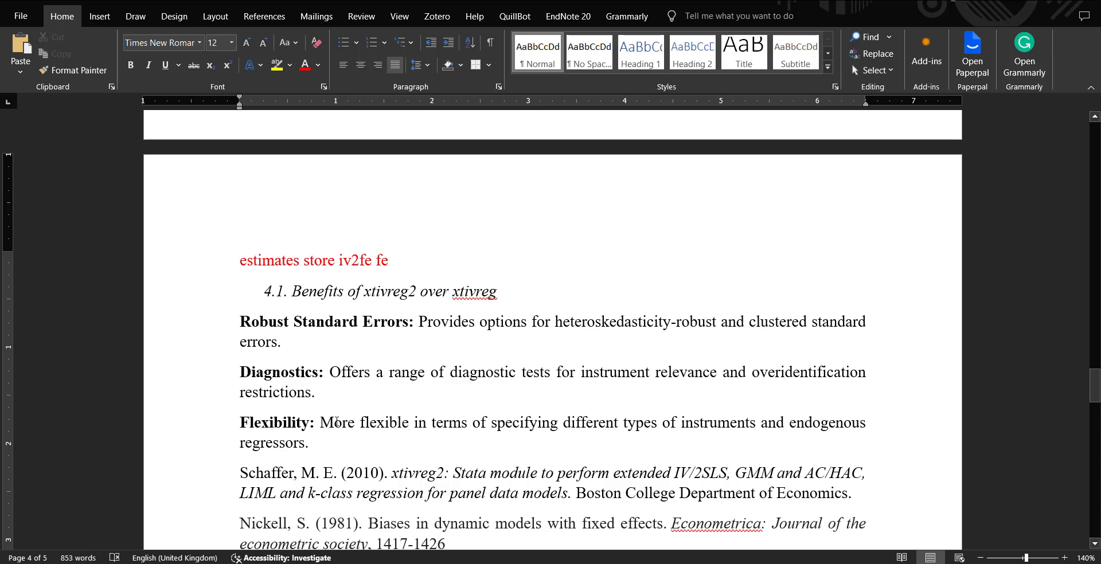
drag(333, 376, 346, 386)
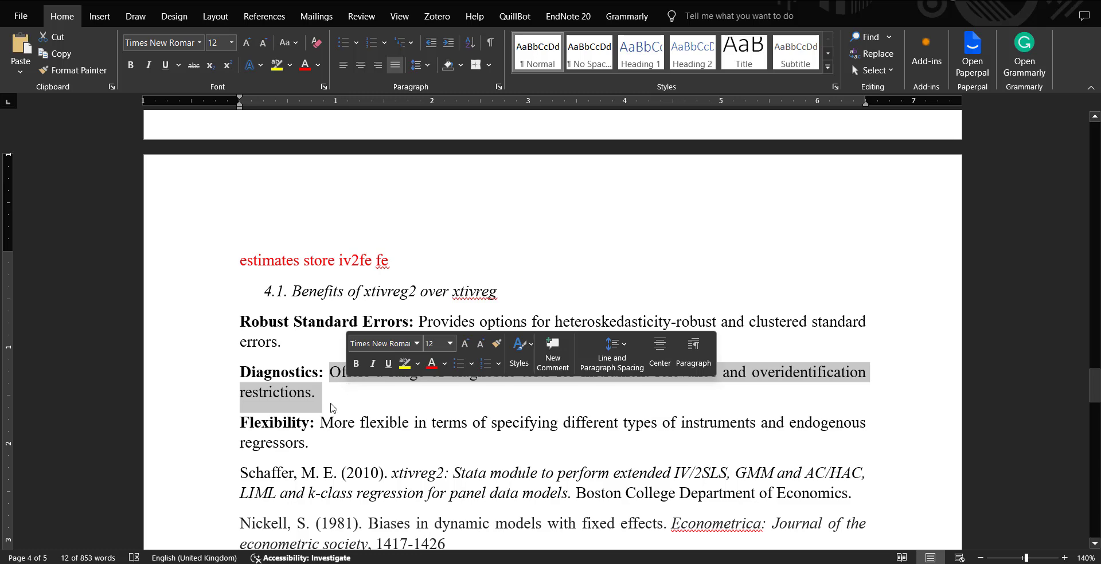
click(334, 407)
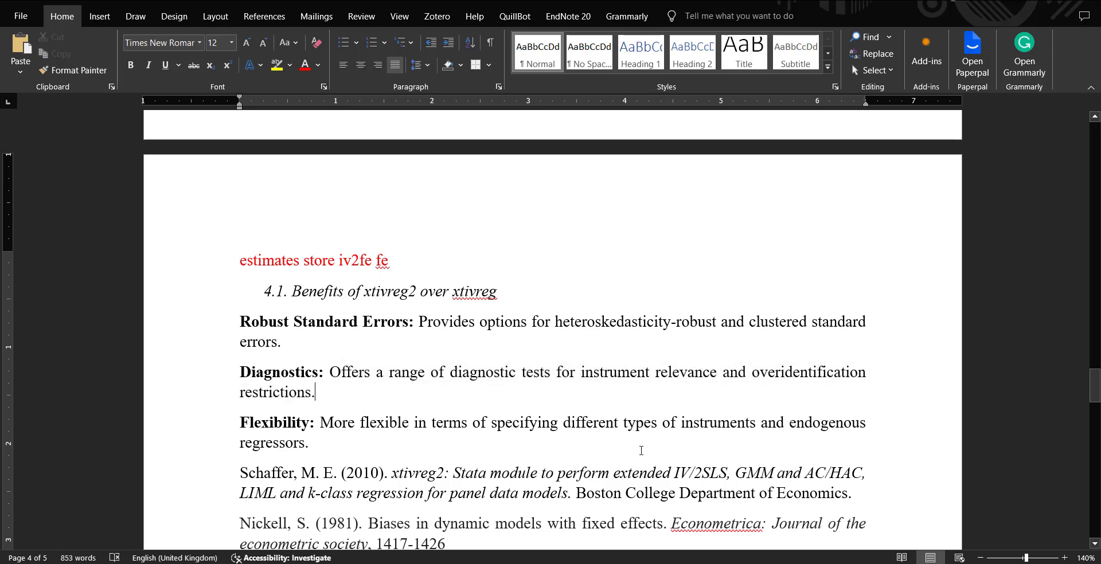
Read the xtivreg2 references and the xtabond commands listed under the Difference GMM model in section 5.
scroll(642, 453, down, 3)
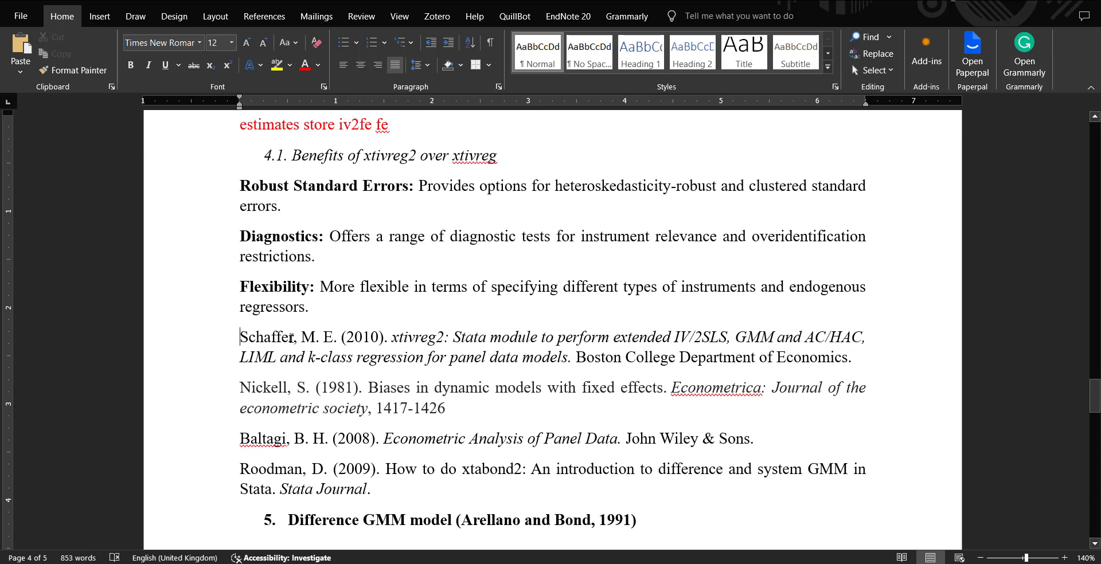
drag(291, 338, 325, 338)
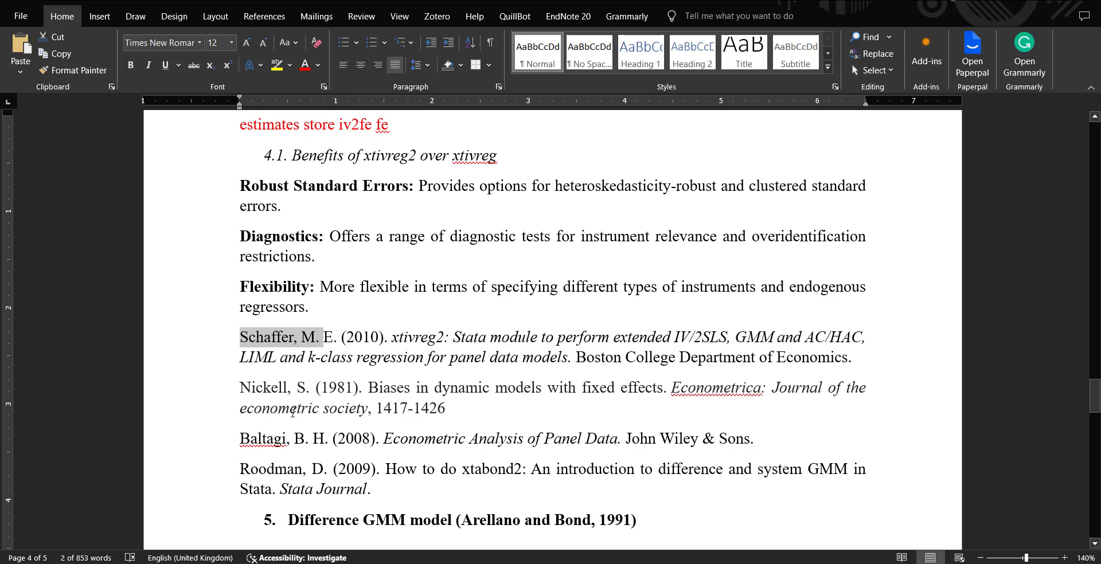
scroll(465, 479, down, 4)
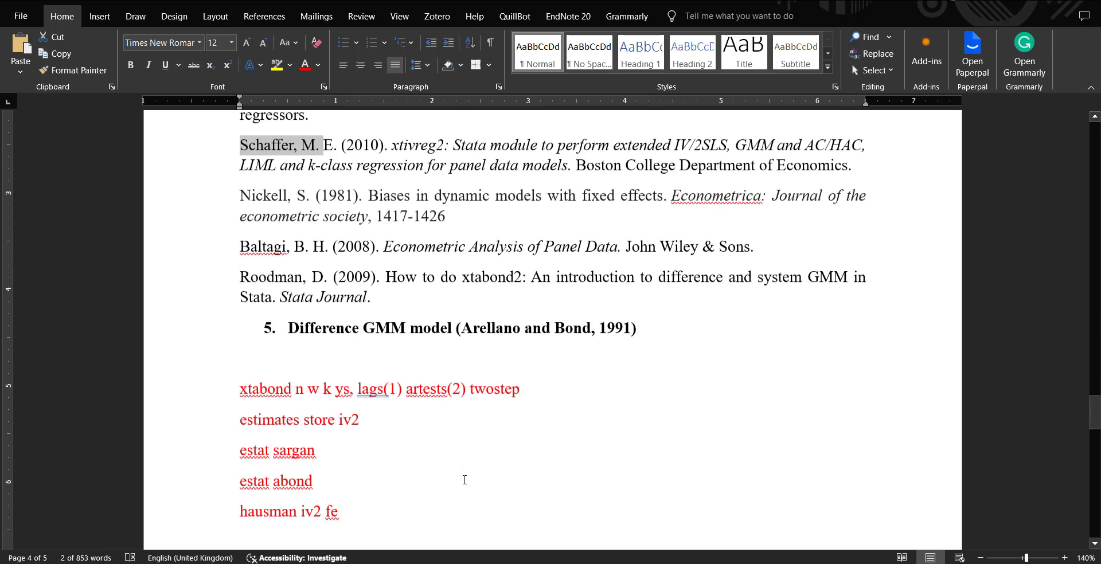
scroll(465, 480, up, 2)
scroll(499, 444, down, 2)
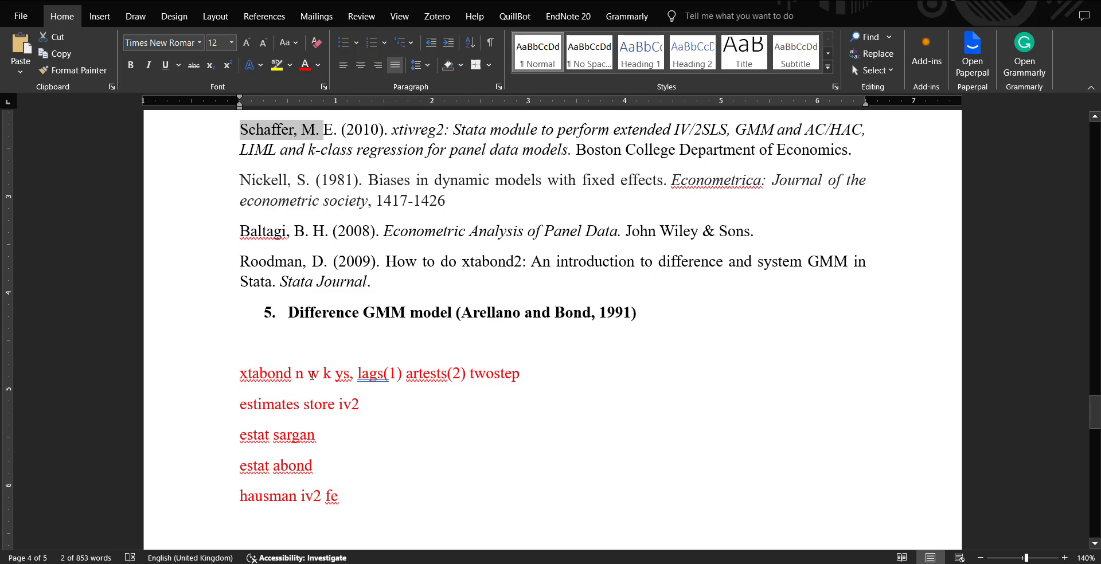
click(351, 374)
text(,)
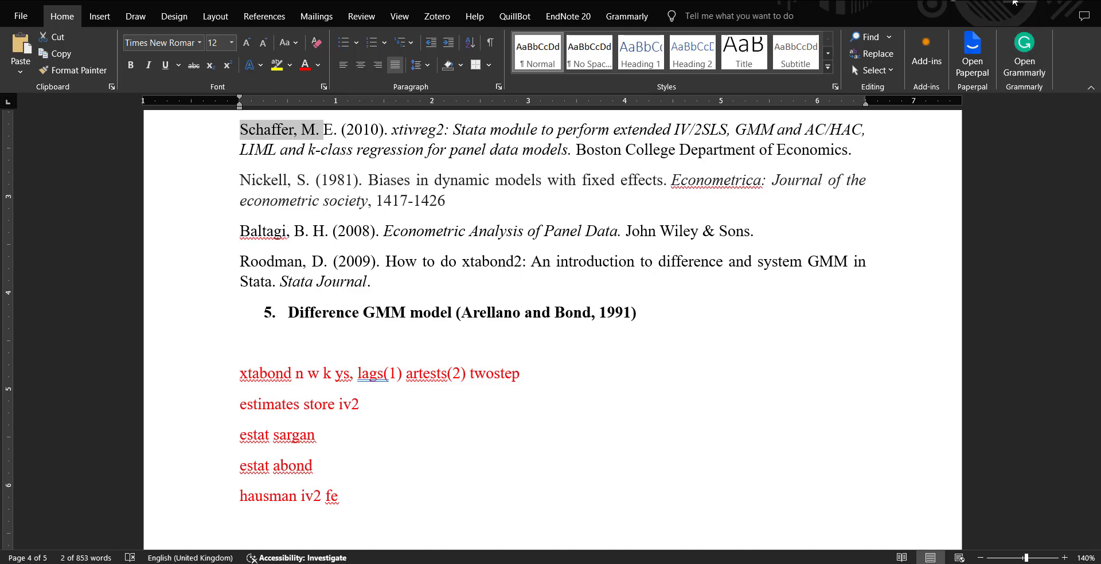
Return to the Stata do-file and run xtabond n w k ys, lags(1) artests(2) twostep.
click(1020, 2)
scroll(650, 363, down, 12)
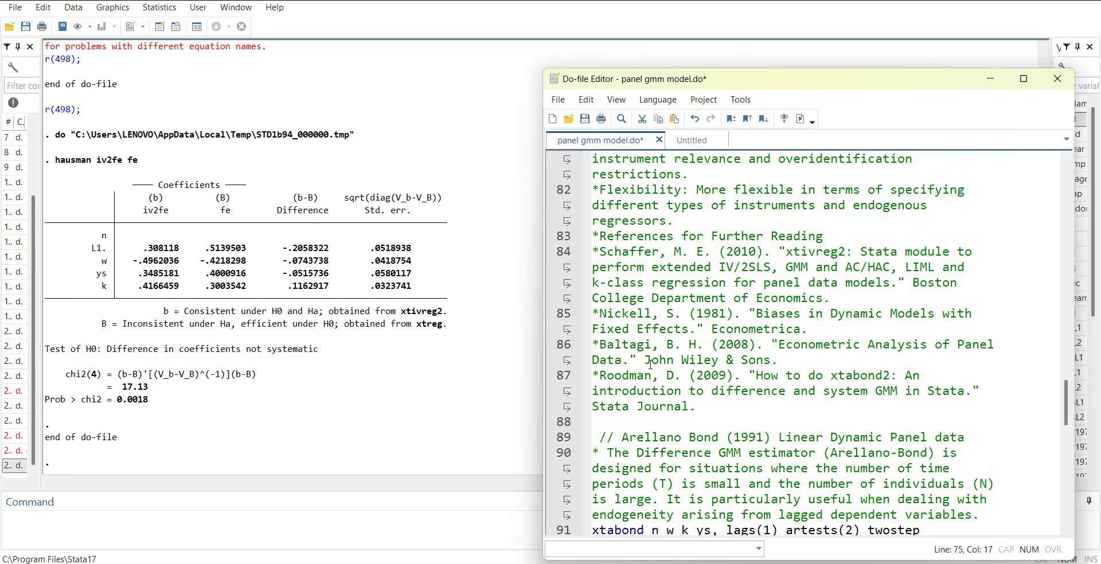
scroll(650, 362, down, 1)
click(564, 251)
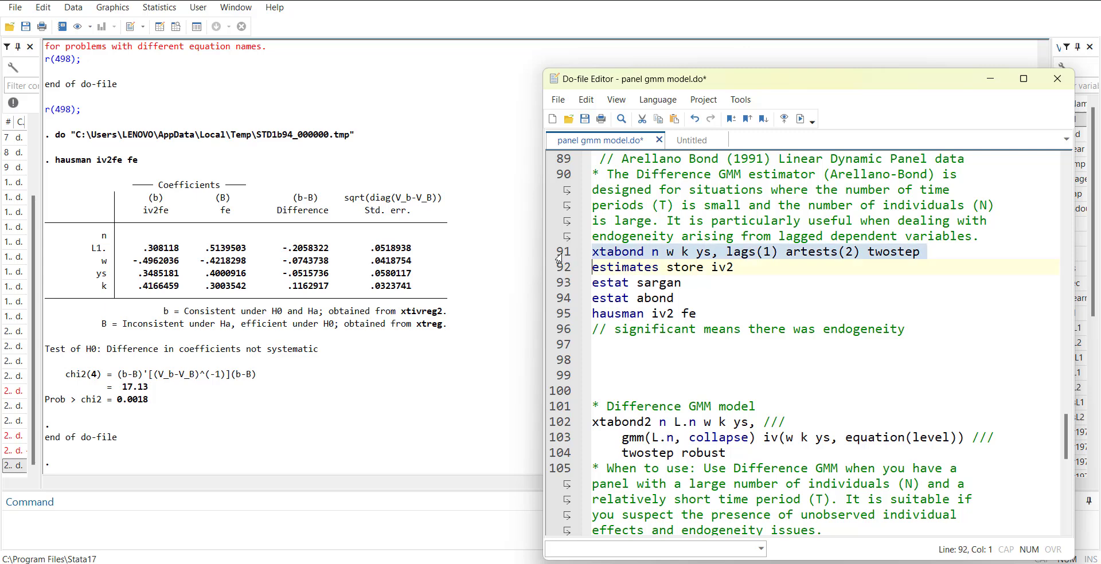
click(801, 119)
Examine the two-step xtabond coefficients, significance and instruments, and compare them with the earlier Hausman and first-difference xtivreg2 output.
scroll(338, 382, up, 5)
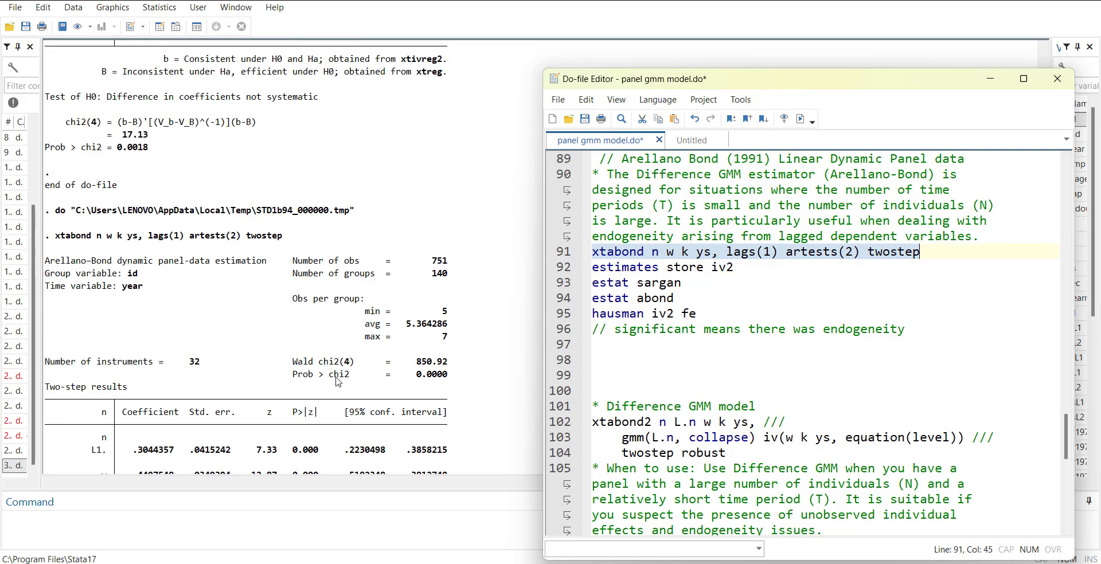
scroll(338, 381, down, 3)
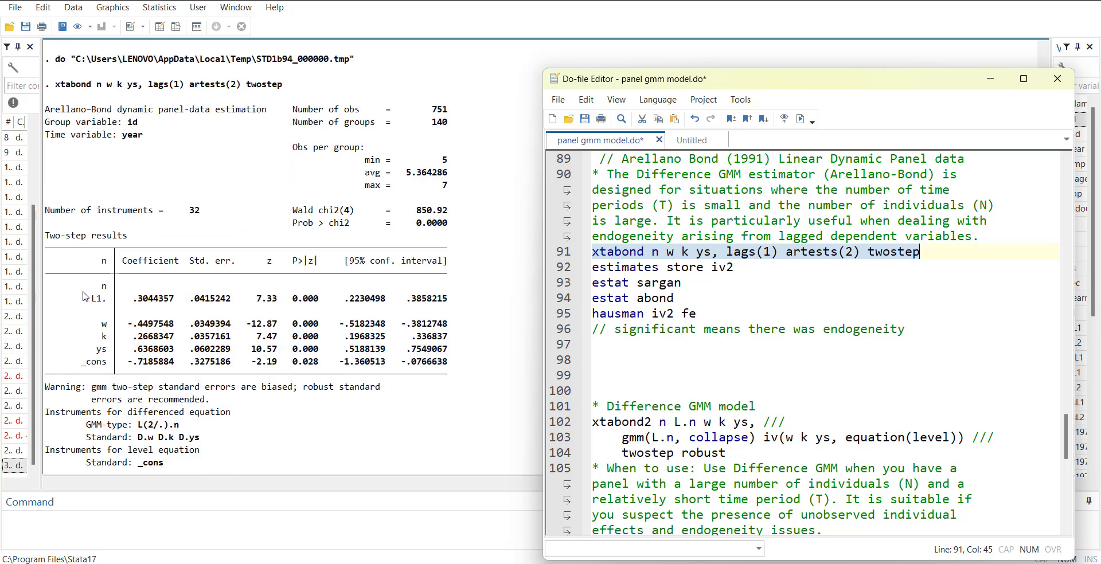
click(175, 139)
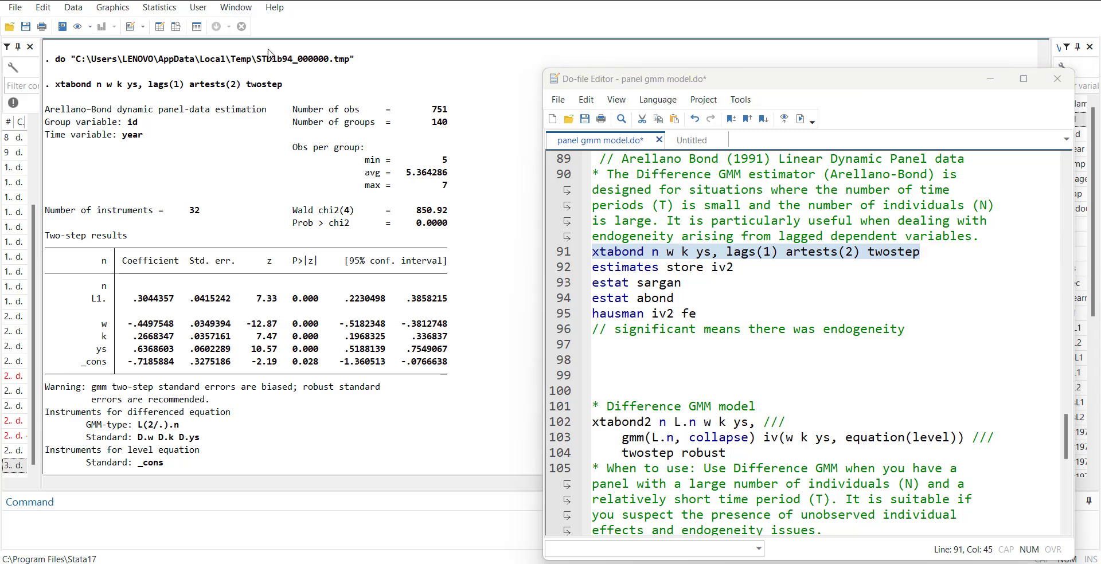
scroll(315, 310, down, 1)
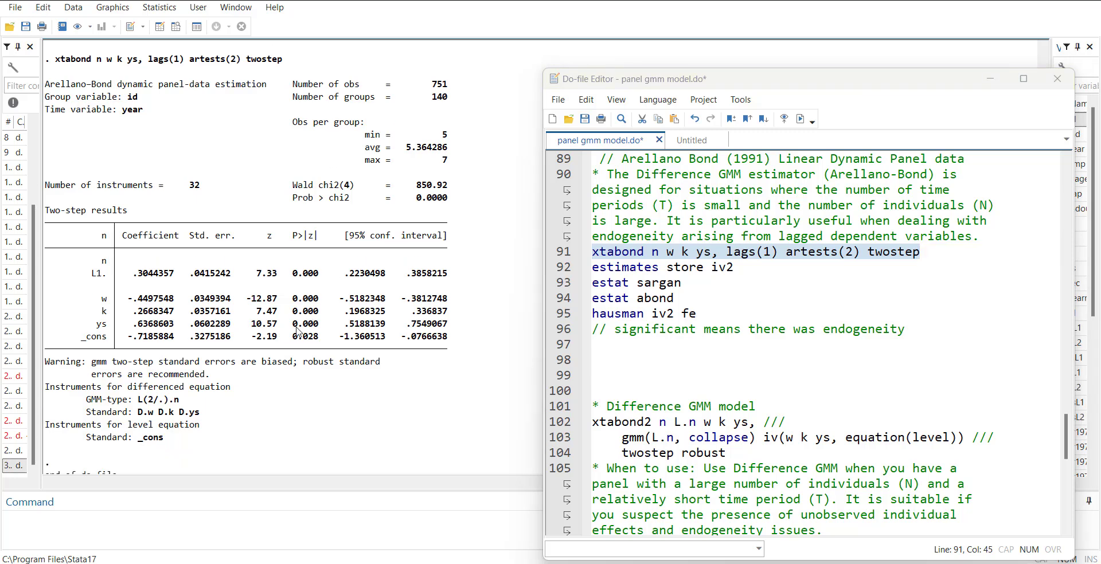
scroll(276, 356, down, 1)
scroll(214, 226, up, 3)
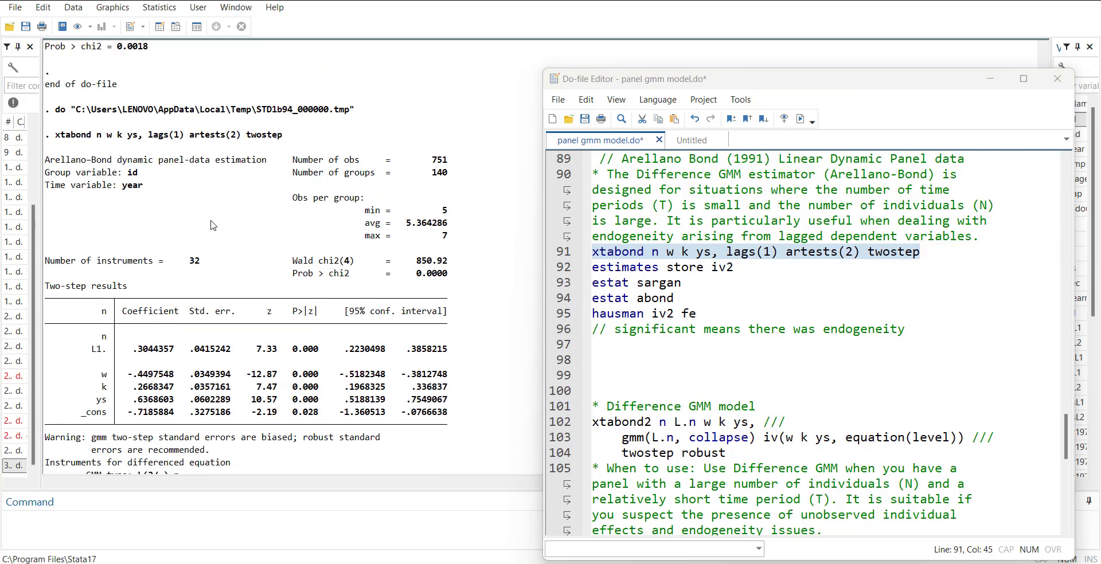
scroll(272, 297, up, 20)
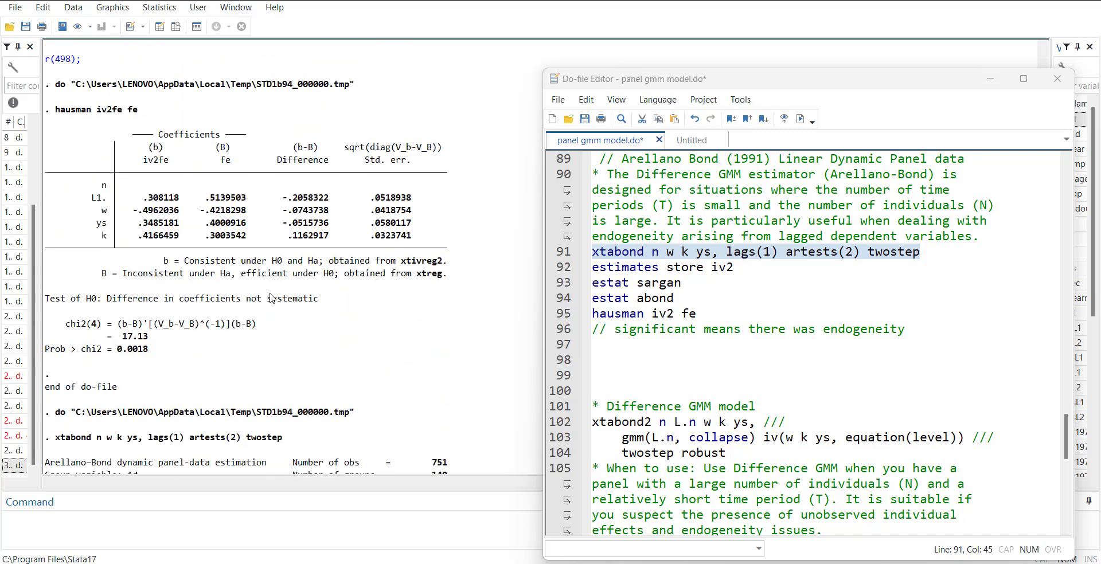
scroll(272, 298, up, 20)
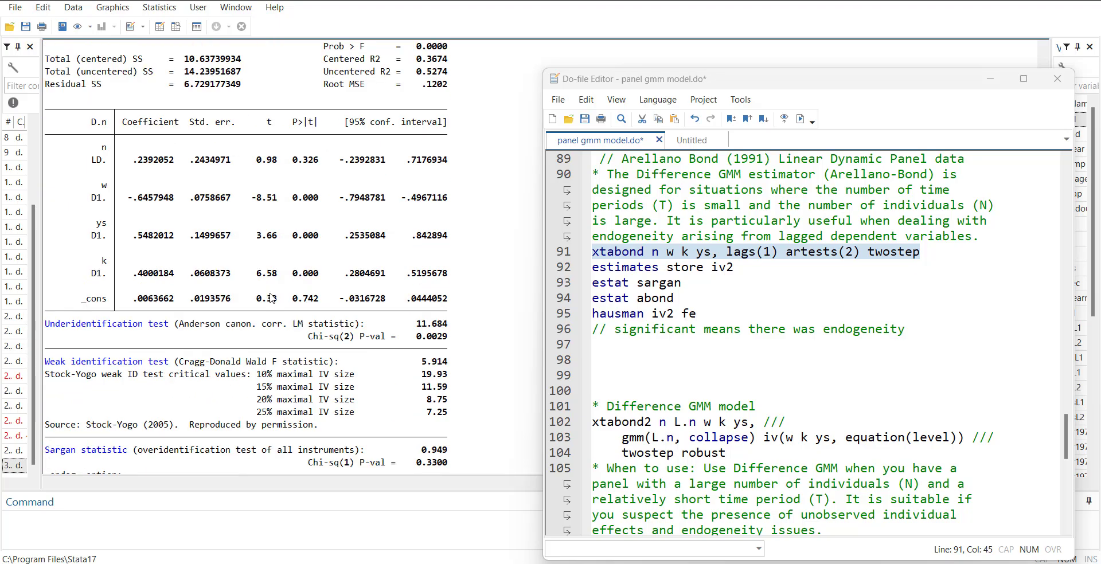
scroll(272, 298, up, 20)
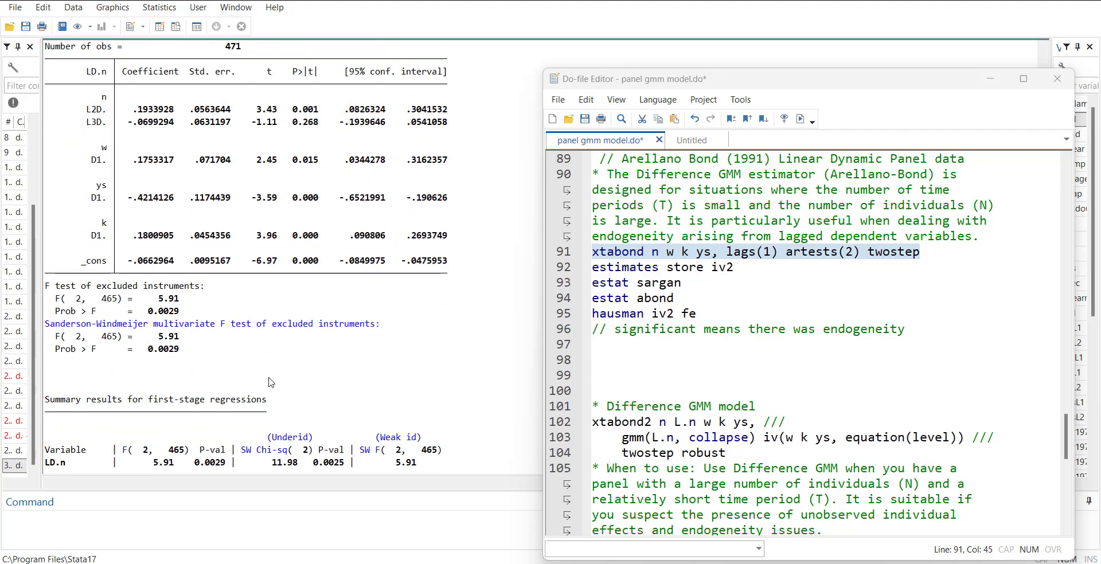
Review the xtivreg2 first-stage and 2SLS estimates, the Hausman comparison, and the two-step xtabond instrument count and instrument list.
scroll(408, 339, up, 3)
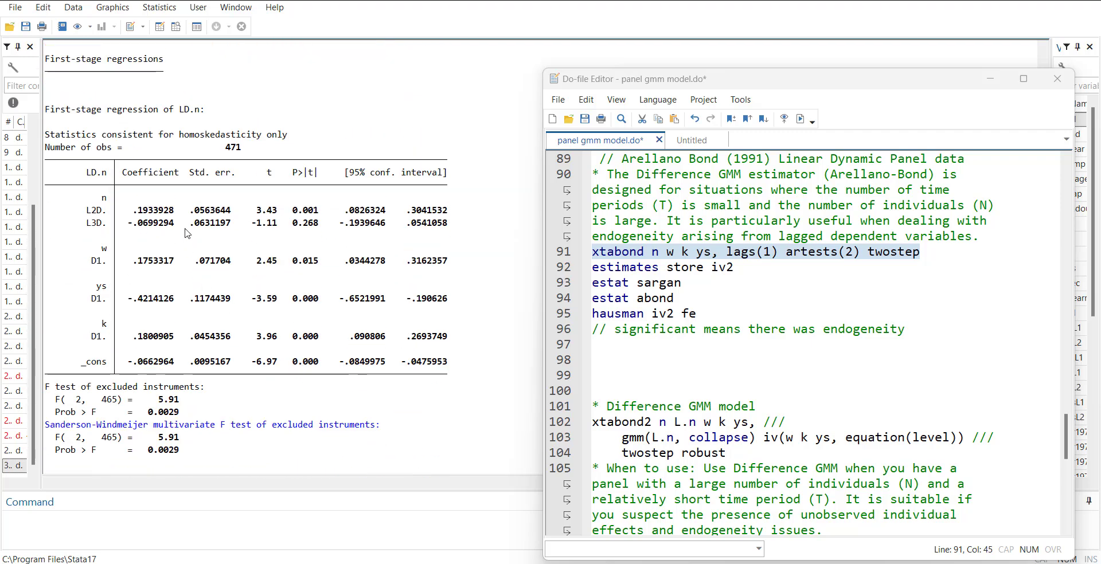
scroll(97, 227, down, 20)
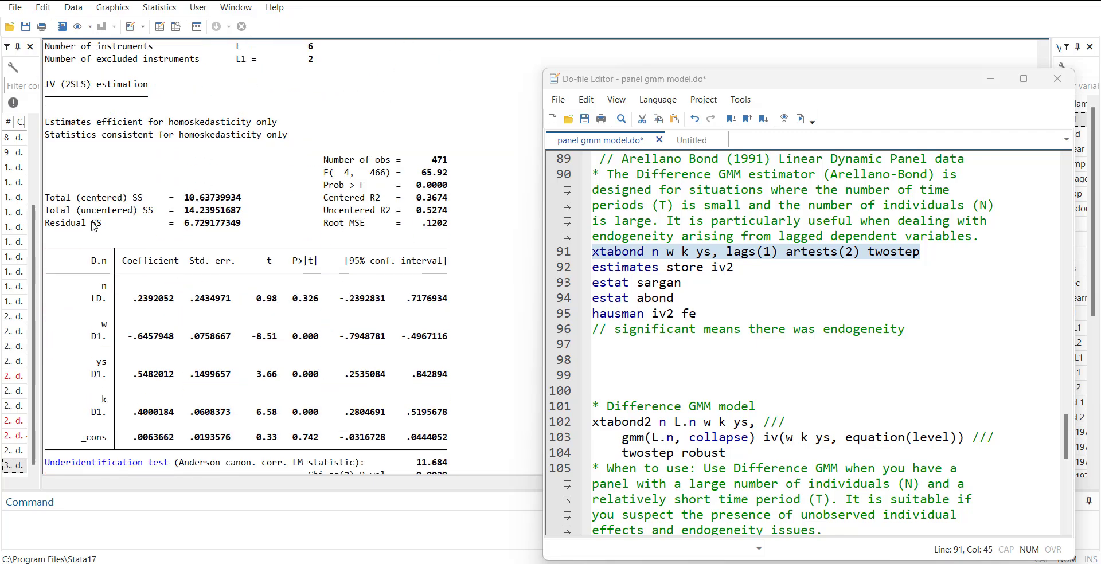
scroll(94, 225, down, 20)
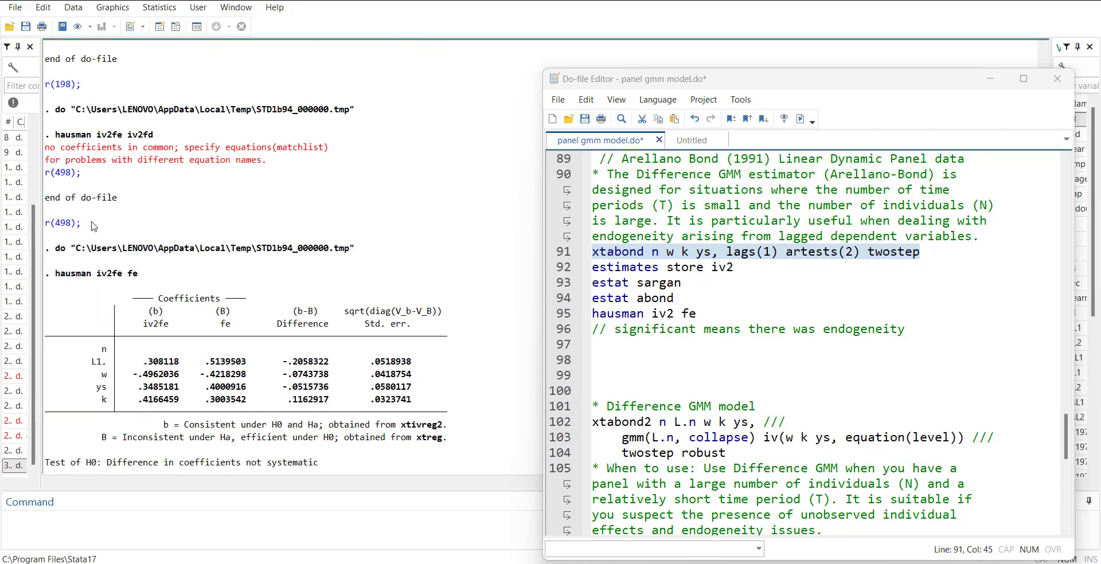
scroll(94, 225, down, 15)
scroll(94, 225, up, 5)
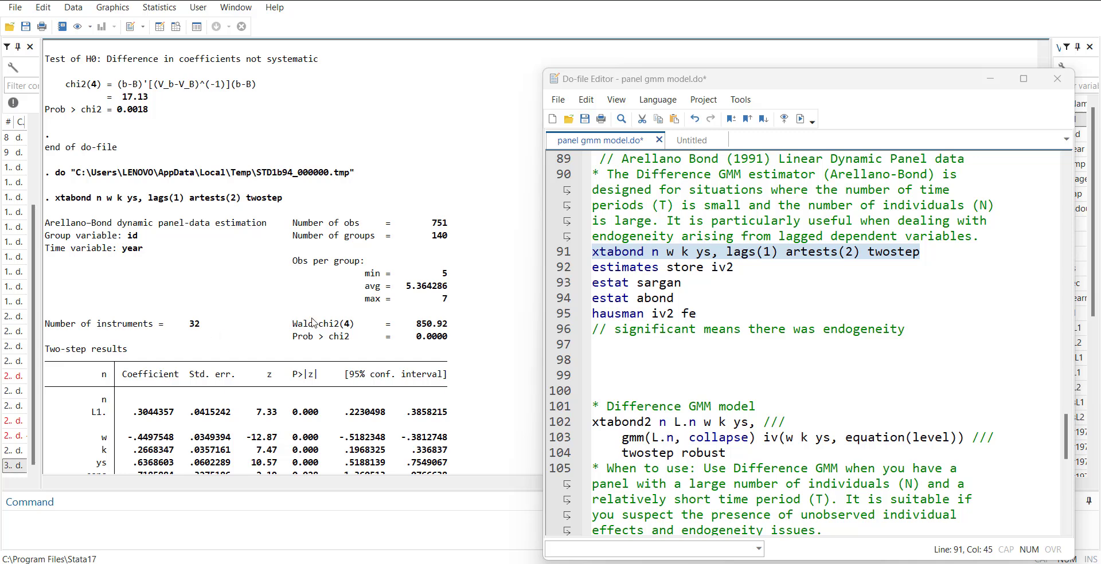
scroll(163, 396, down, 1)
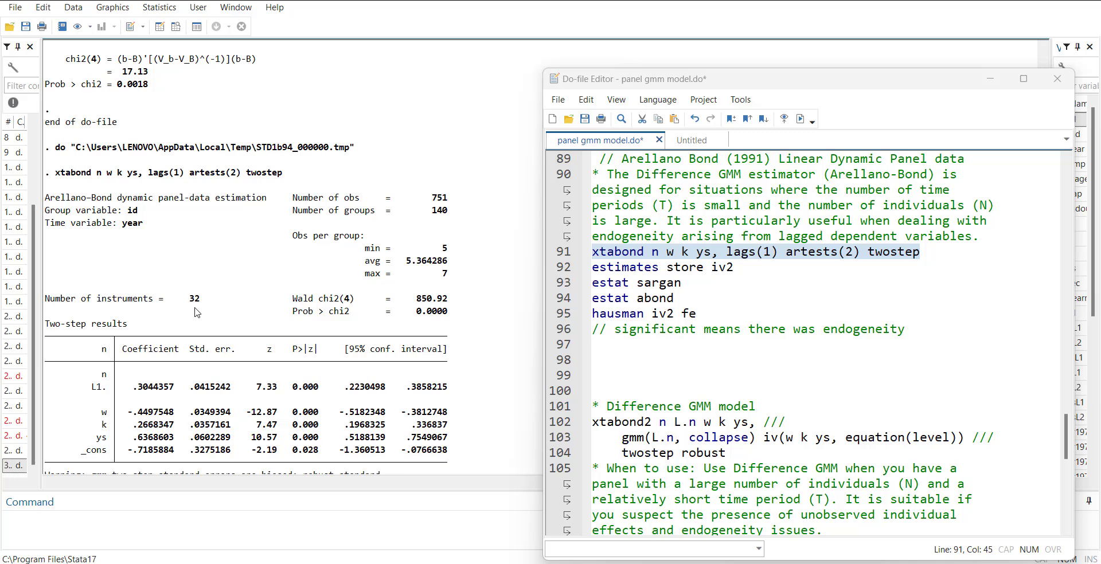
scroll(201, 313, down, 1)
scroll(200, 312, down, 4)
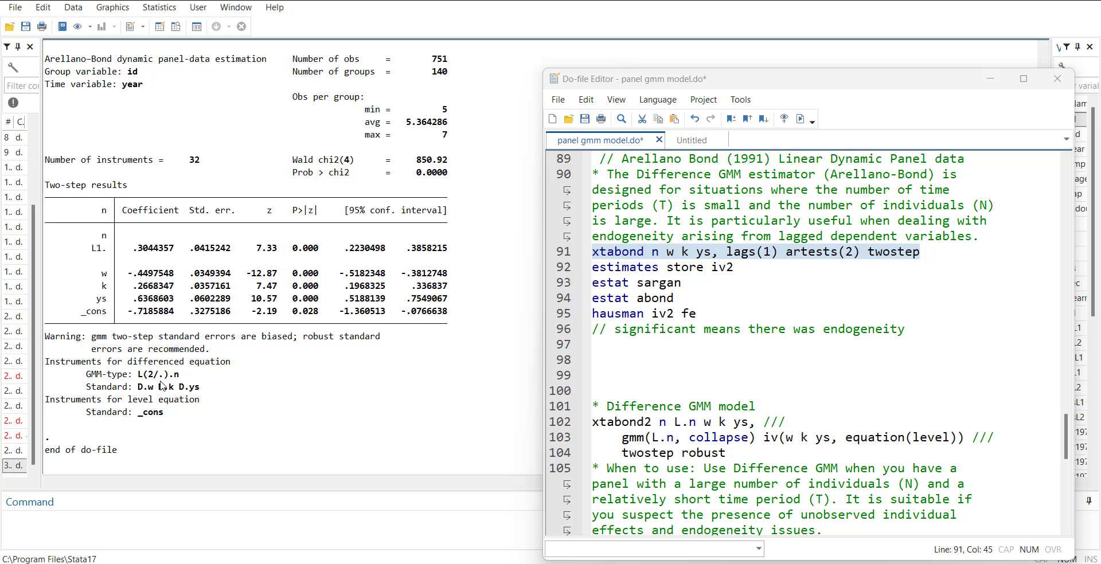
scroll(396, 336, up, 2)
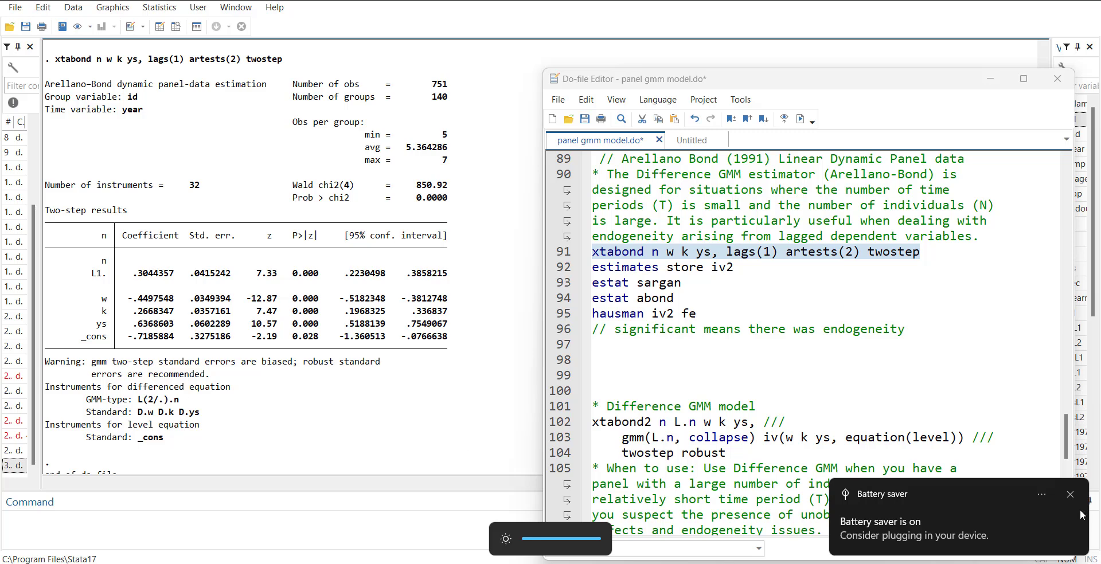
click(1070, 494)
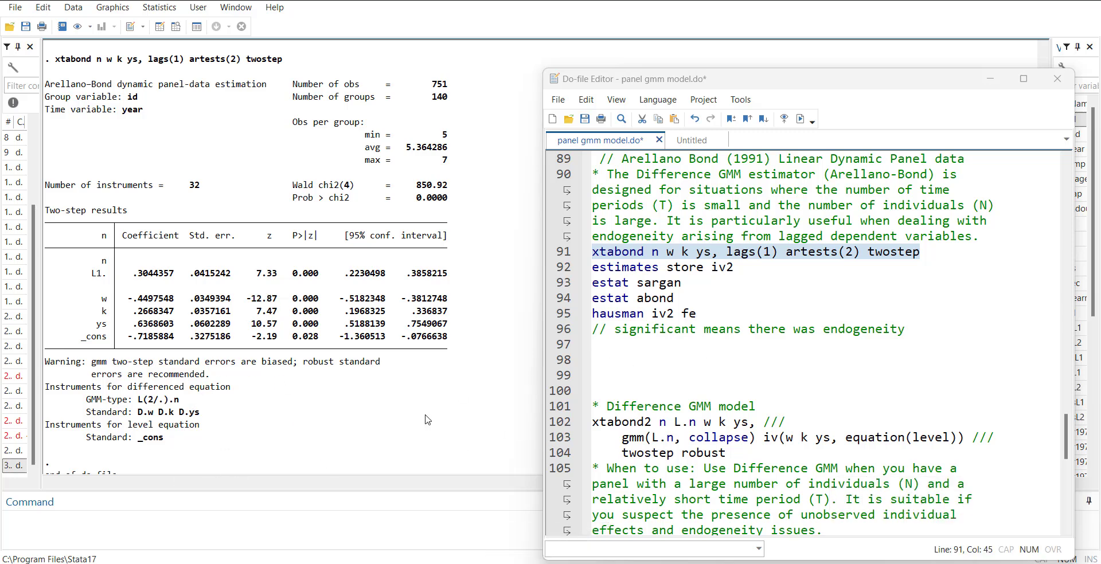
scroll(307, 436, down, 1)
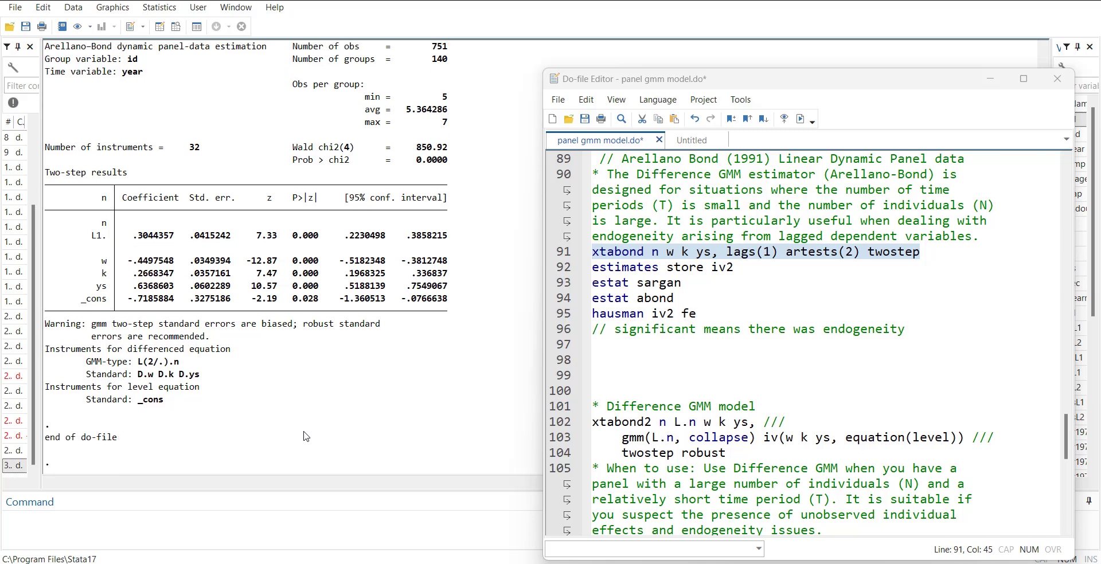
Store the xtabond results as iv2 and run the Sargan test of overidentifying restrictions with estat sargan.
click(565, 274)
key(ctrl+d)
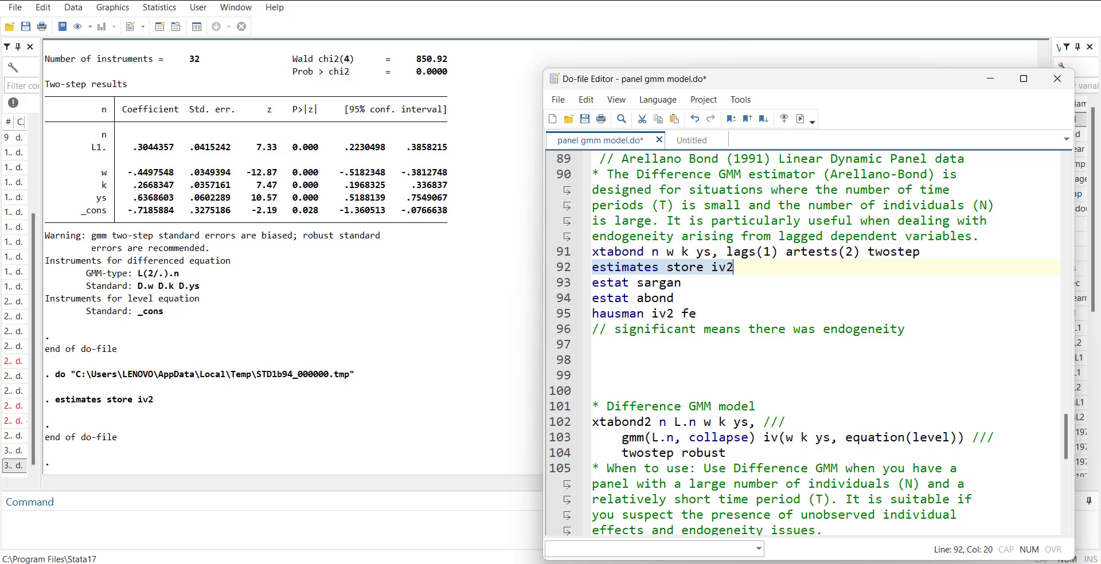
click(528, 48)
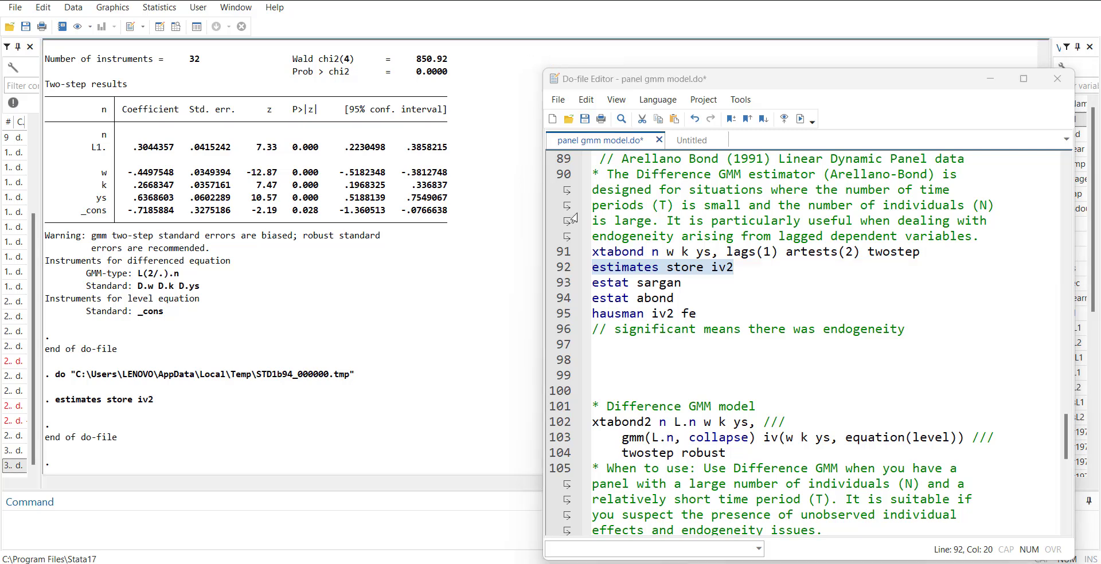
click(560, 287)
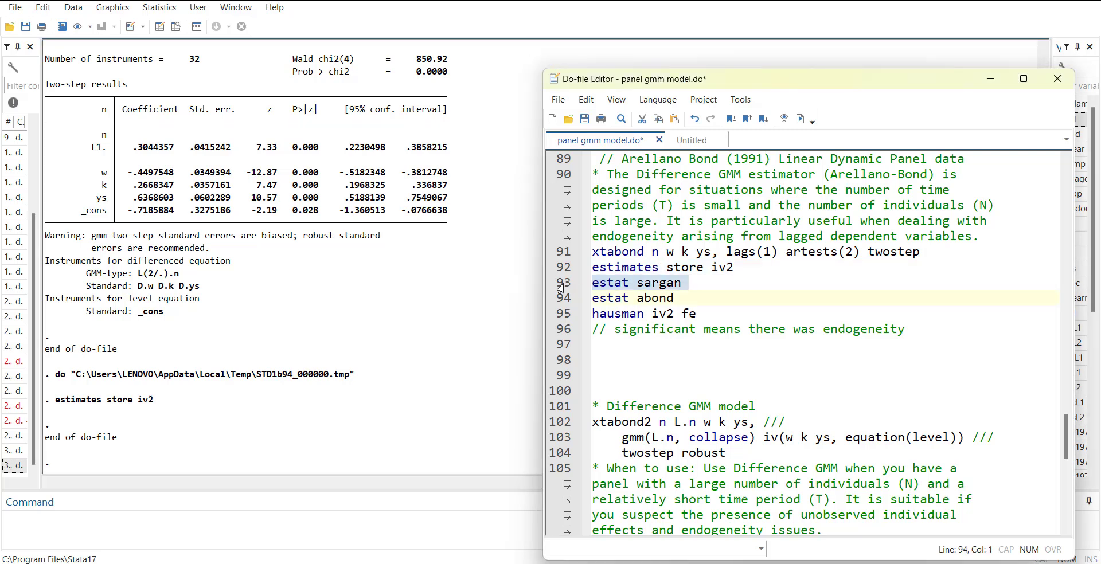
key(ctrl+d)
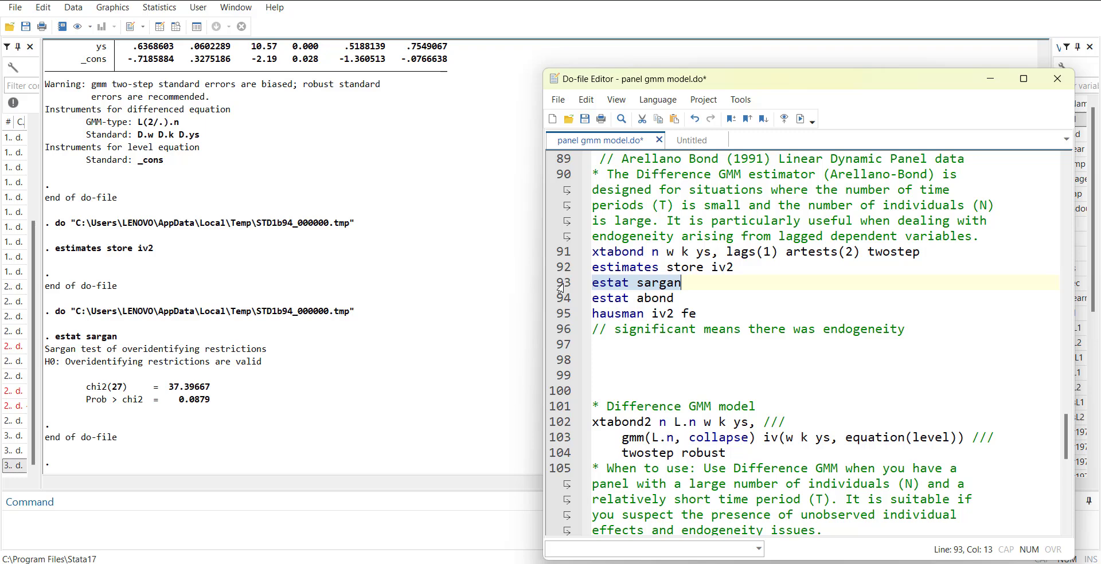
Run estat abond to test for autocorrelation and hausman iv2 fe to compare xtabond with fixed effects.
click(552, 304)
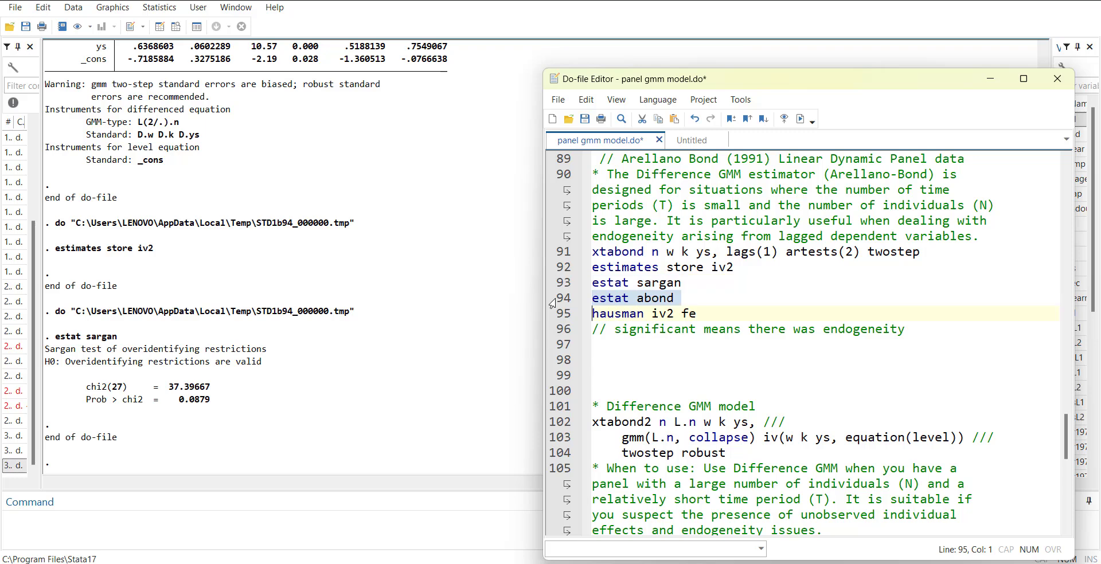
key(ctrl+d)
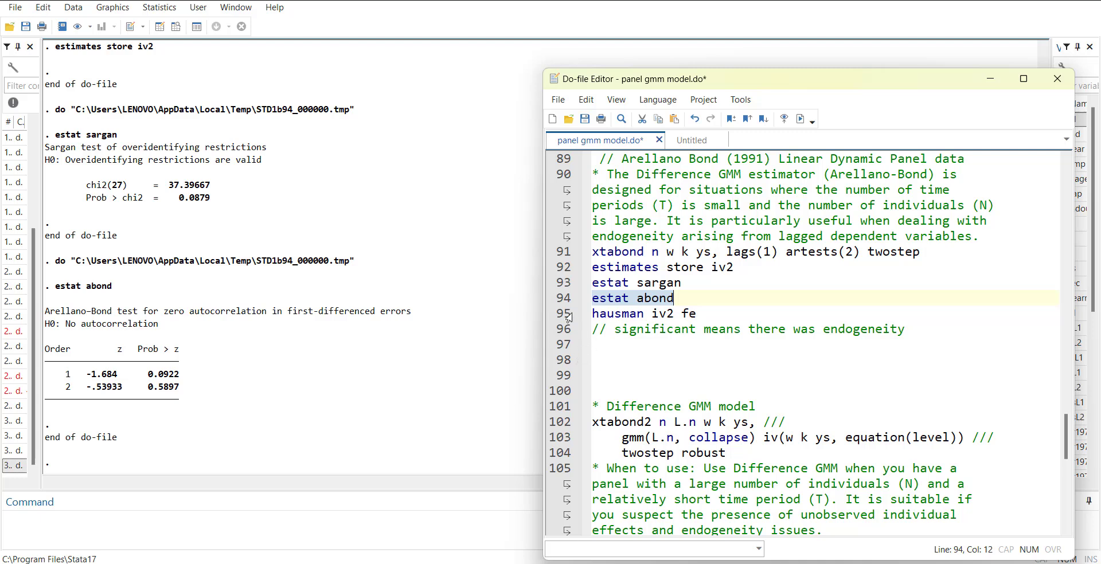
click(557, 317)
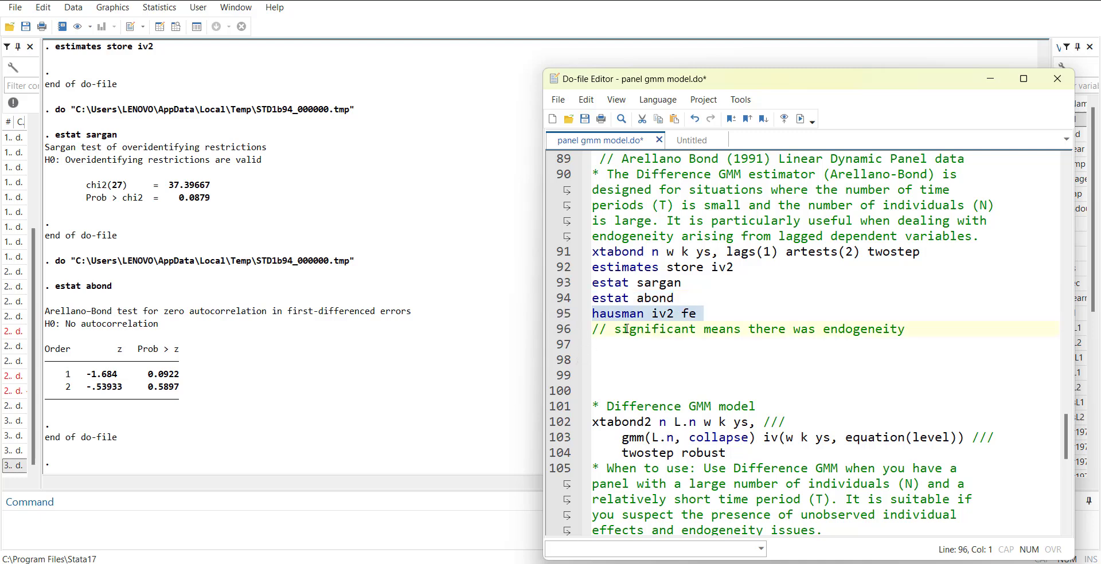
click(800, 119)
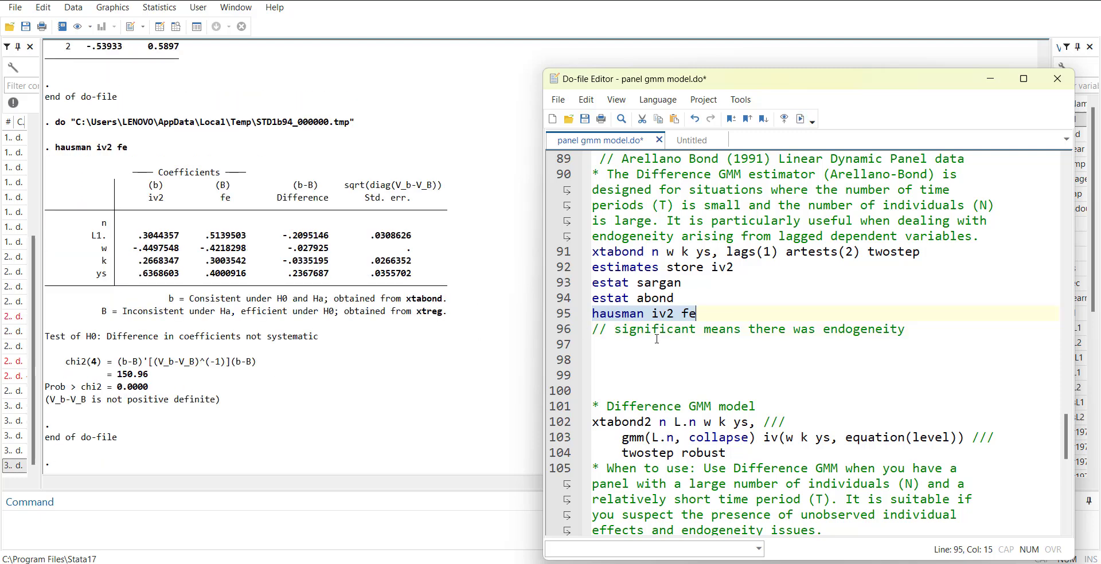
Switch to the Word notes and read sections 5 and 6 on the Difference GMM model, including when to use it.
scroll(657, 338, up, 3)
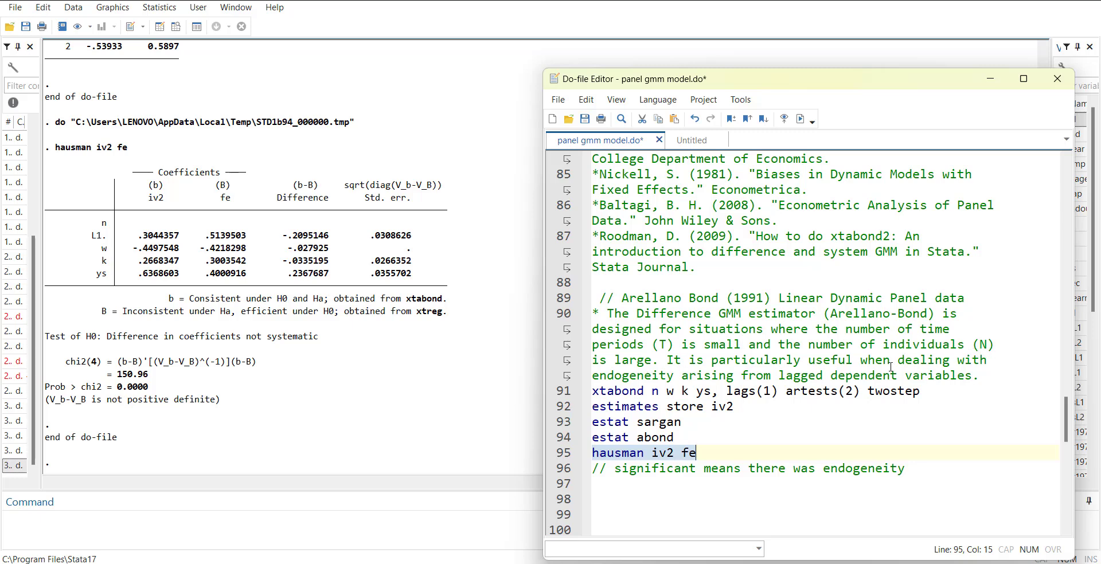
scroll(840, 410, down, 4)
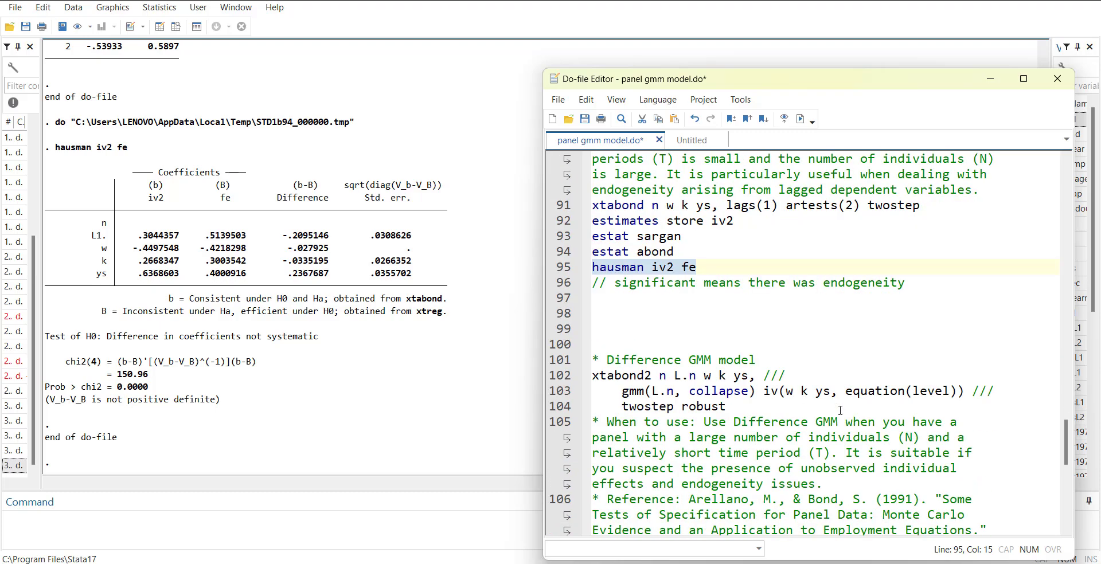
key(alt+Tab)
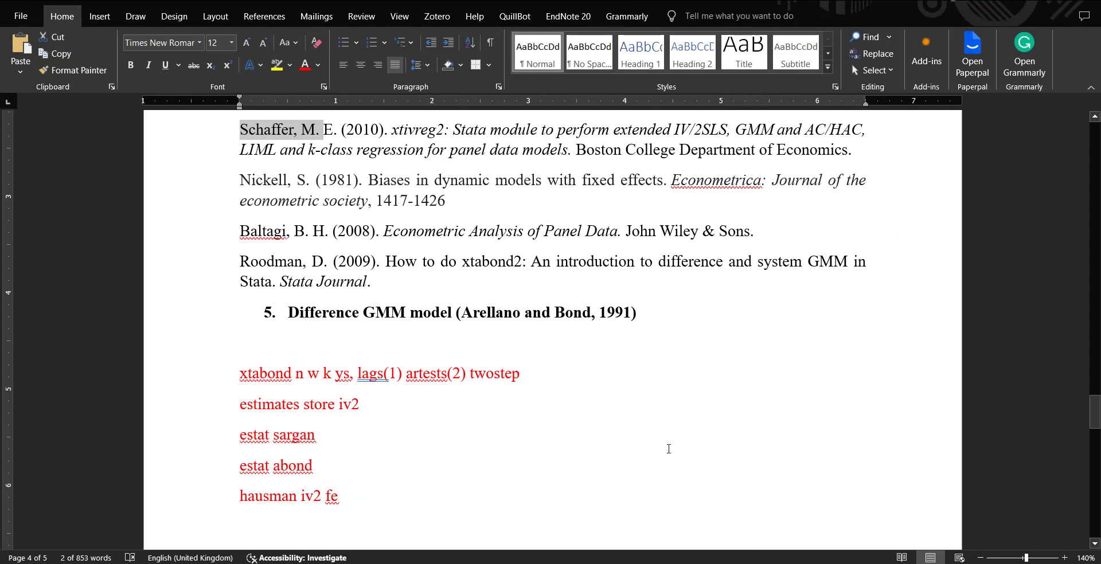
scroll(669, 449, down, 4)
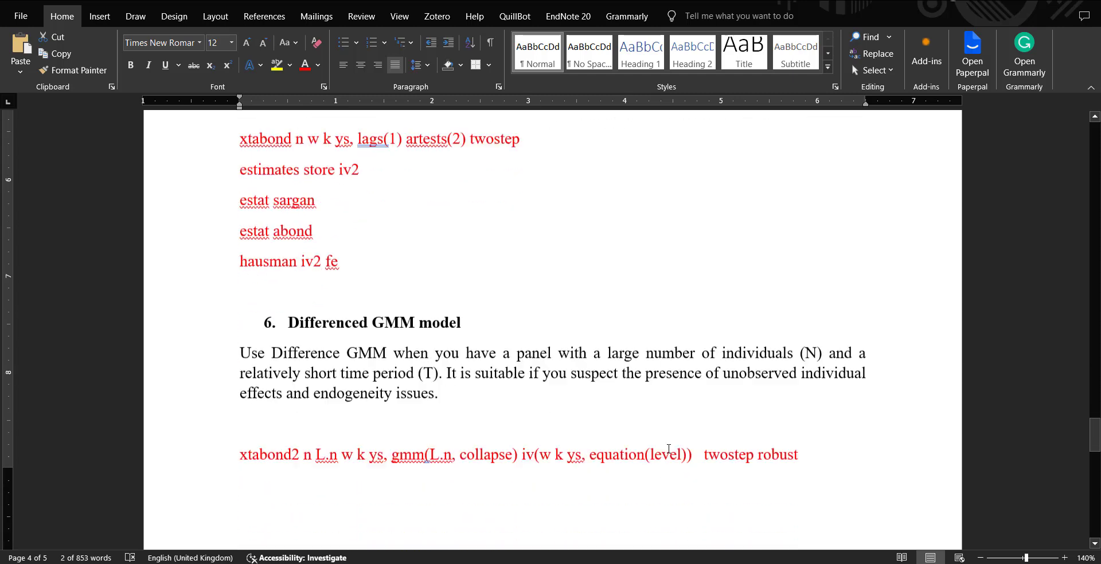
scroll(669, 449, down, 3)
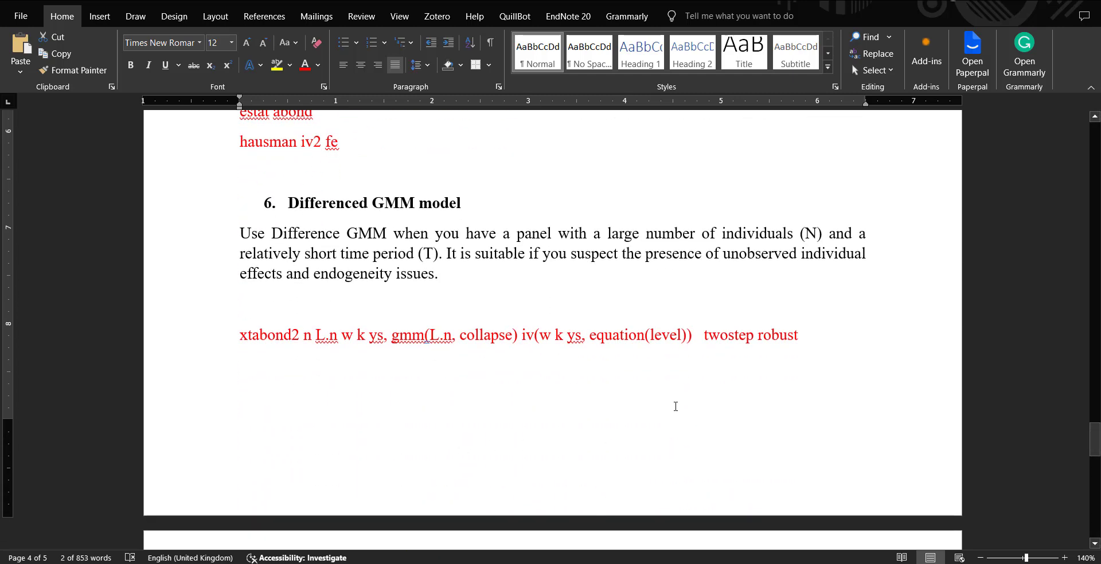
scroll(676, 407, up, 5)
scroll(675, 407, up, 2)
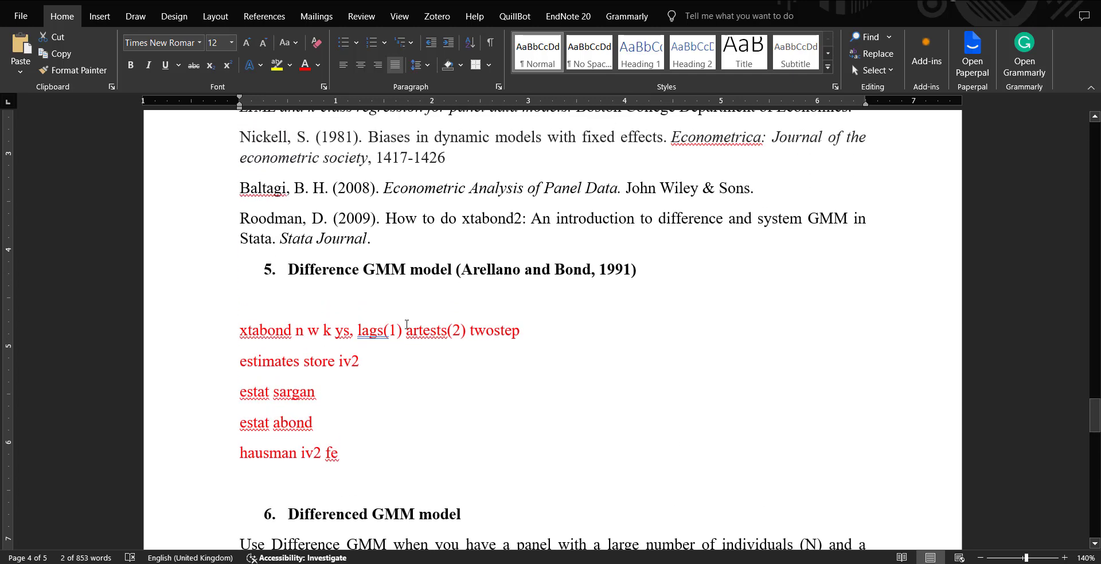
scroll(483, 286, down, 4)
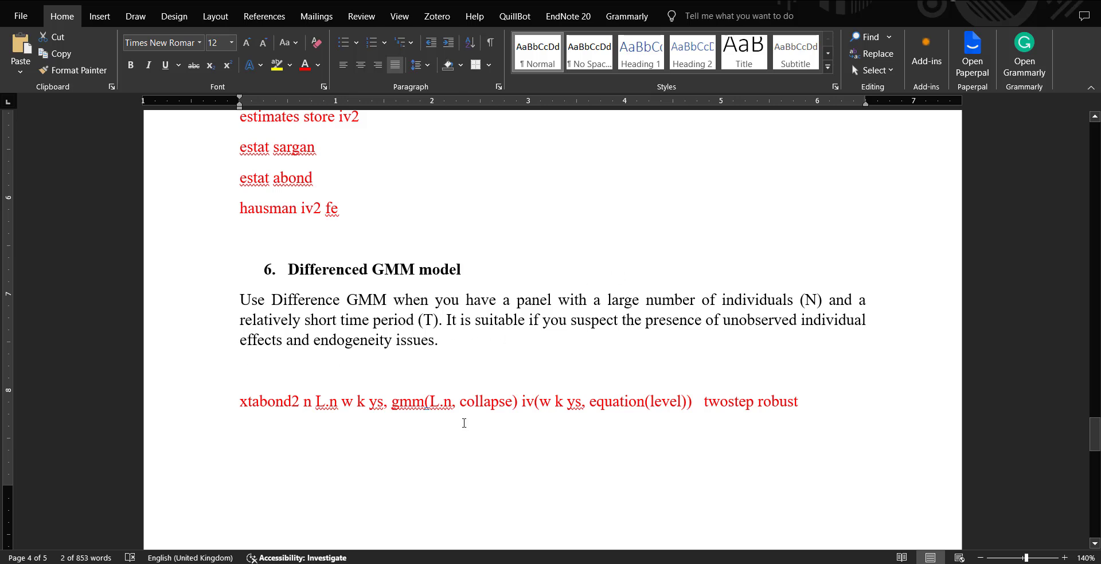
scroll(464, 423, down, 2)
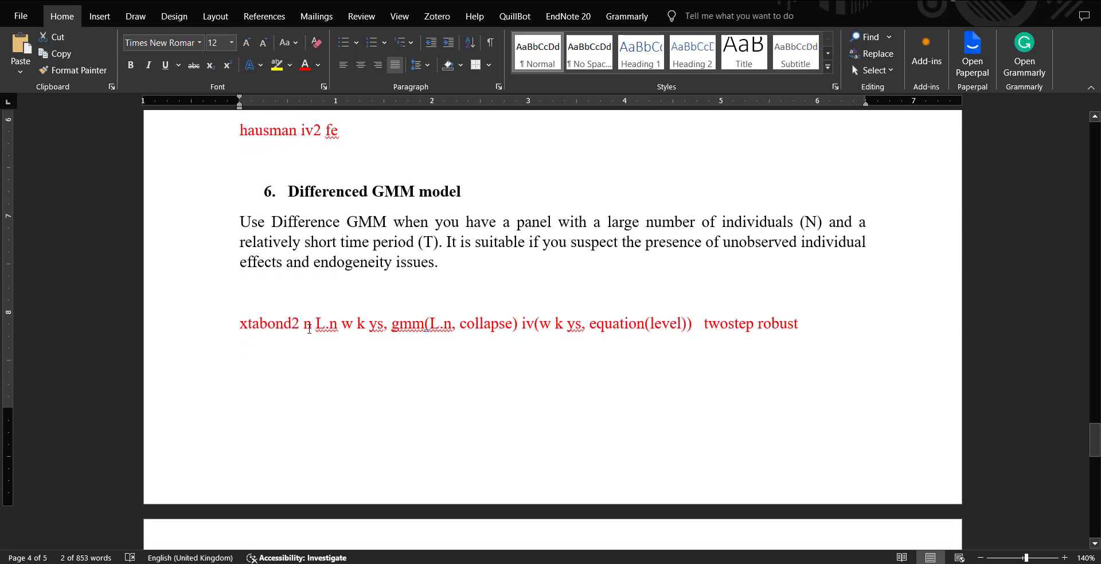
Examine the terms of the xtabond2 command in section 6: L.n, the regressors w k ys, gmm(L.n, collapse) and iv.
click(309, 328)
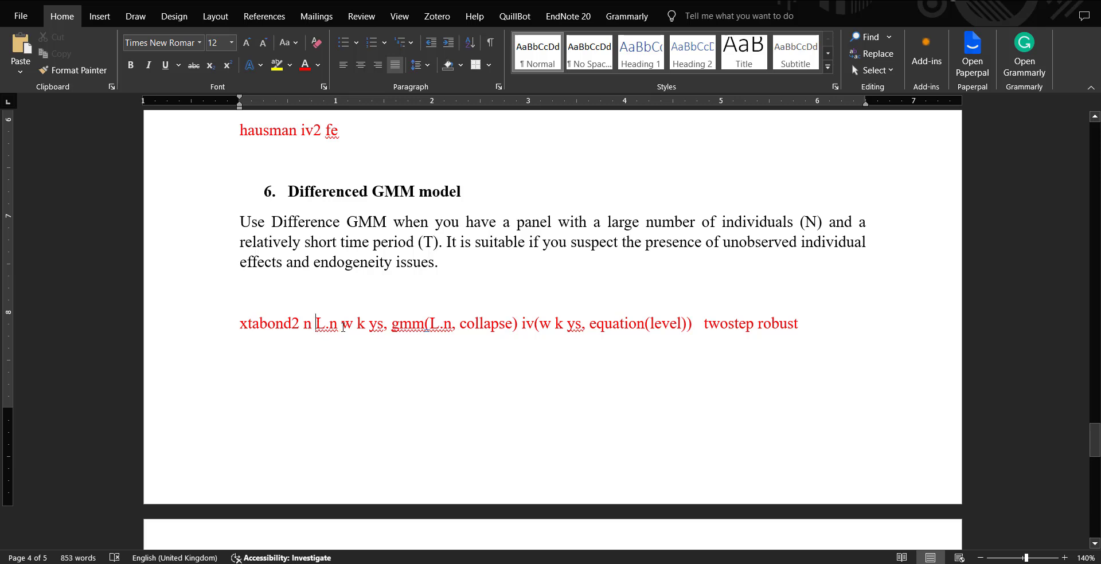
drag(344, 327, 378, 327)
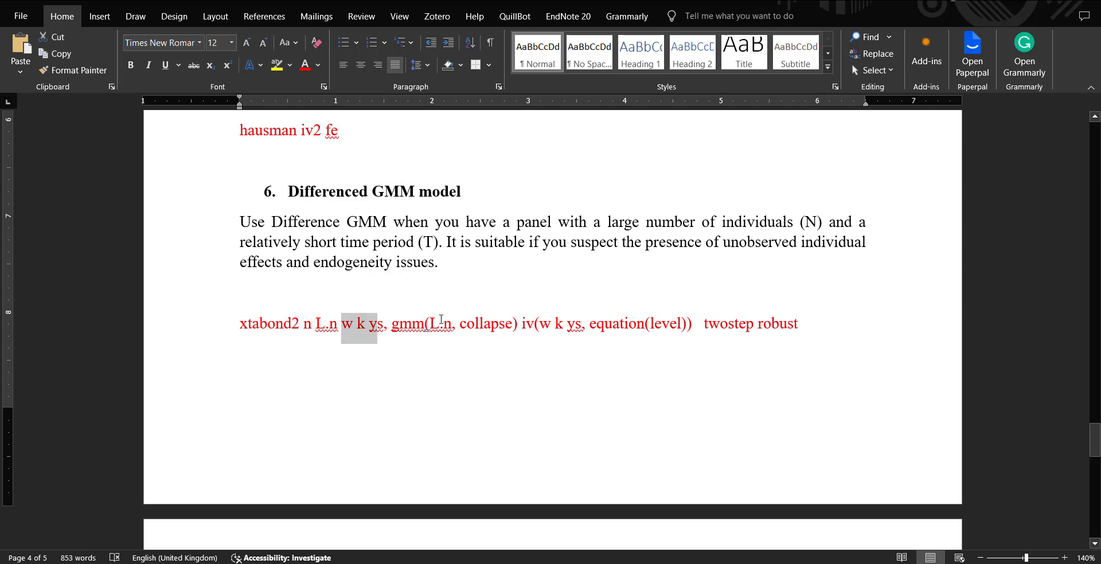
click(446, 330)
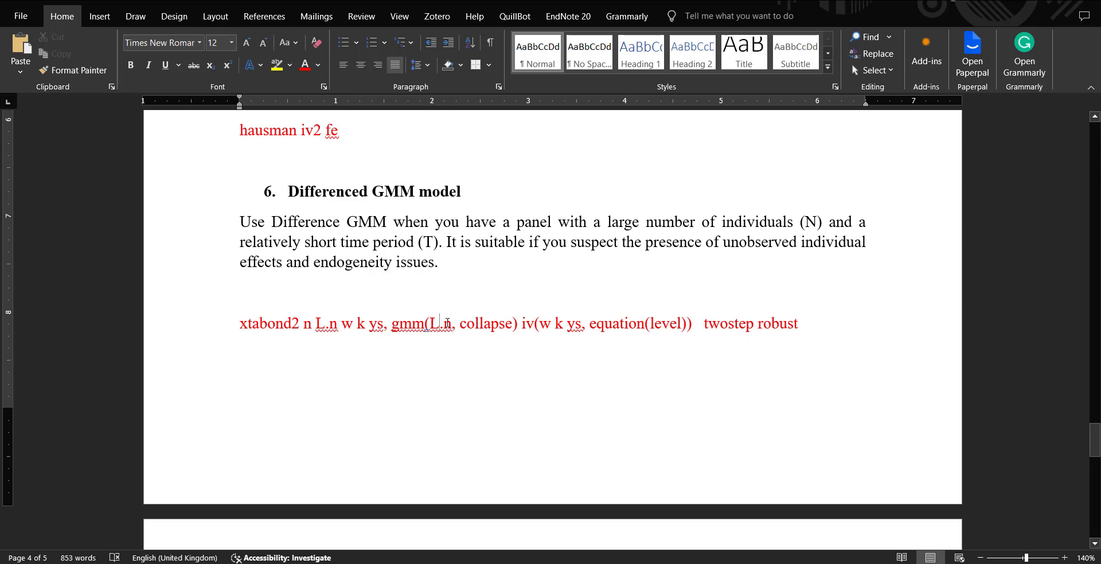
drag(457, 324, 430, 326)
click(475, 327)
scroll(724, 368, down, 2)
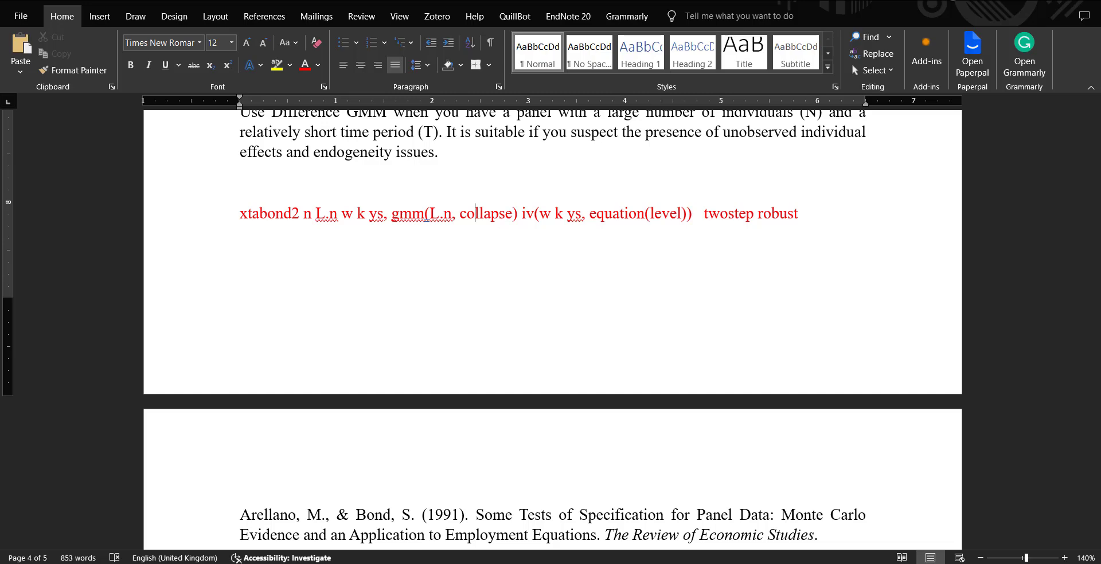
Return to the Stata do-file and run xtabond2 n L.n w k ys with gmm(L.n, collapse), iv(w k ys, equation(level)) and twostep robust.
mouse_move(616, 563)
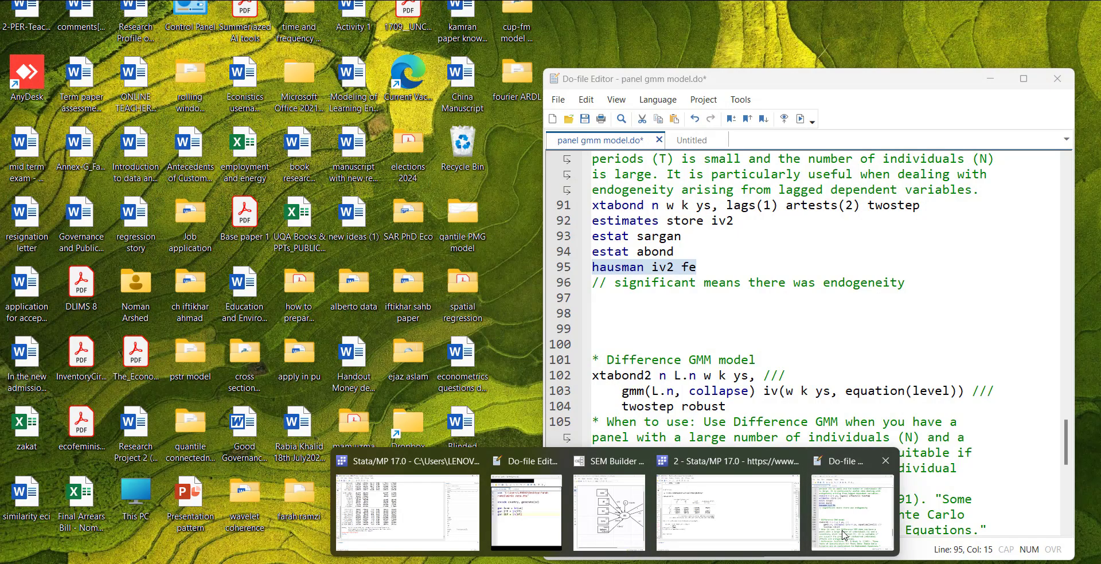
click(845, 535)
scroll(740, 455, down, 3)
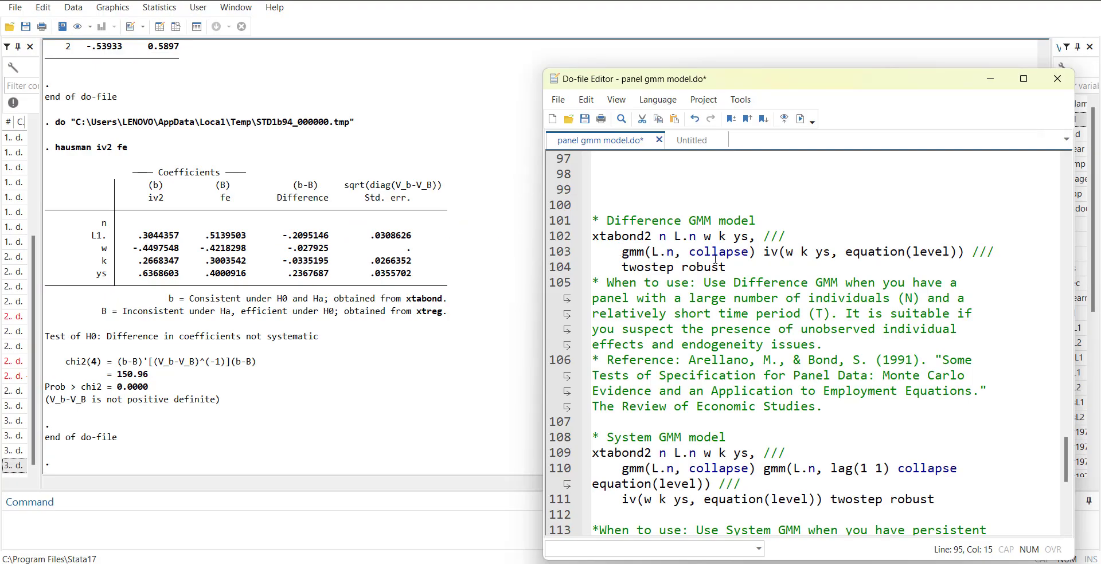
drag(736, 265, 577, 237)
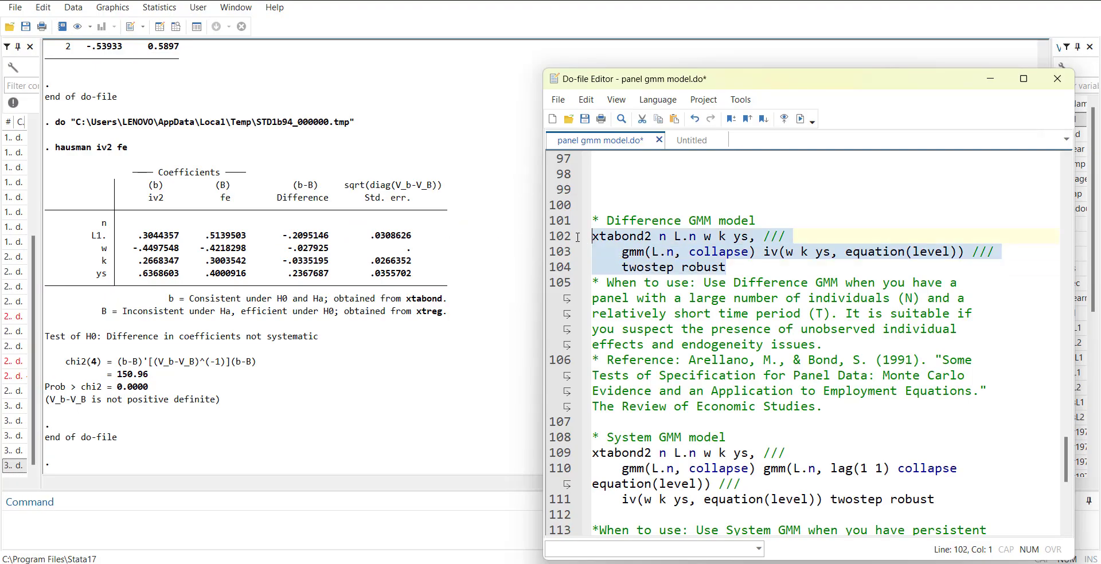
click(800, 120)
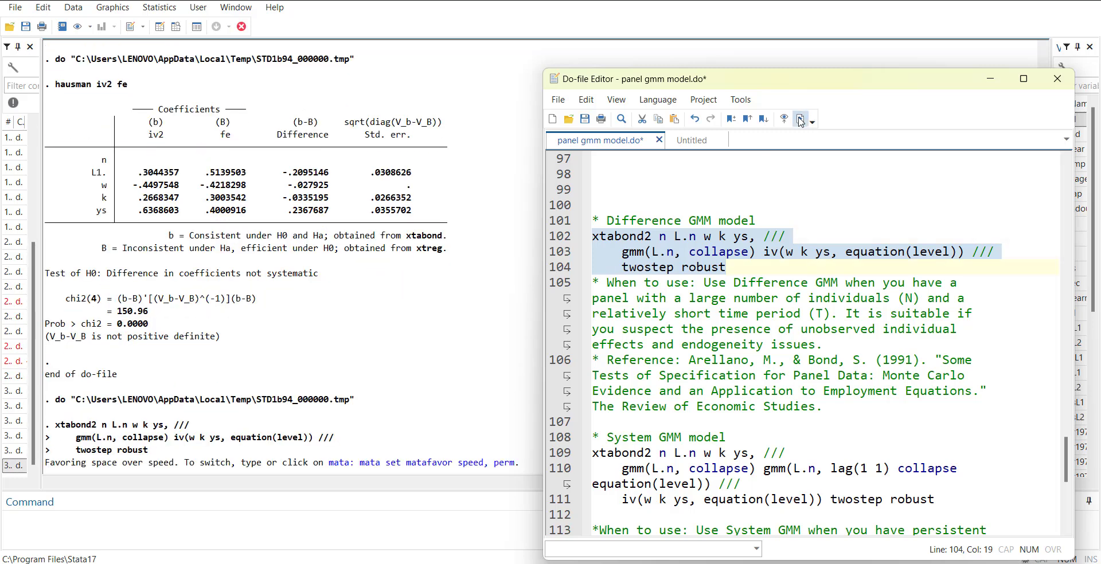
Examine the Difference GMM output: coefficients, Arellano-Bond AR(1) and AR(2) tests, and the Sargan, Hansen and Difference-in-Hansen tests.
scroll(339, 229, up, 9)
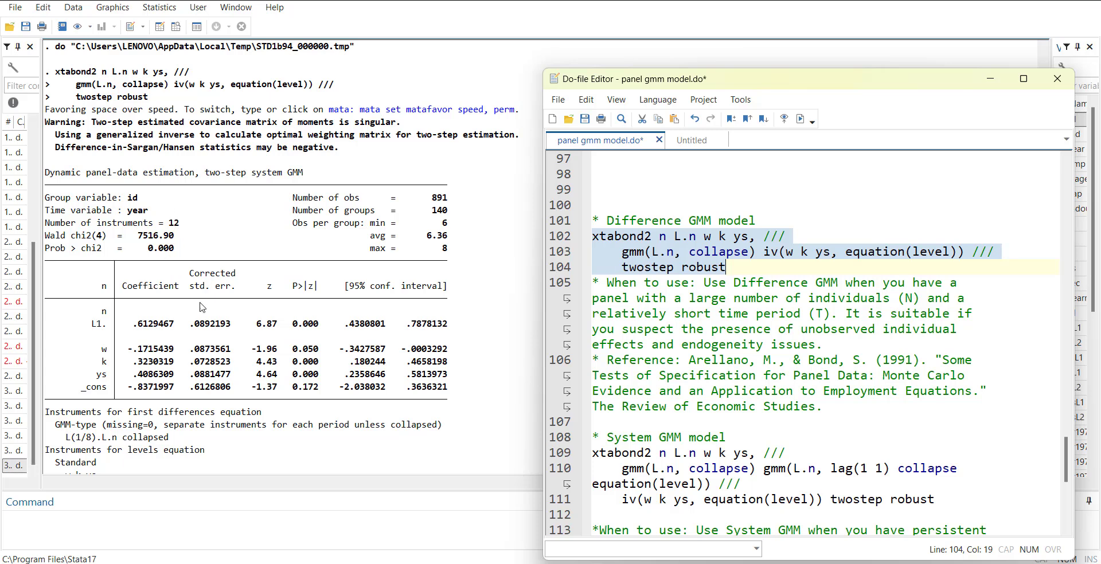
scroll(204, 382, down, 3)
scroll(204, 383, down, 2)
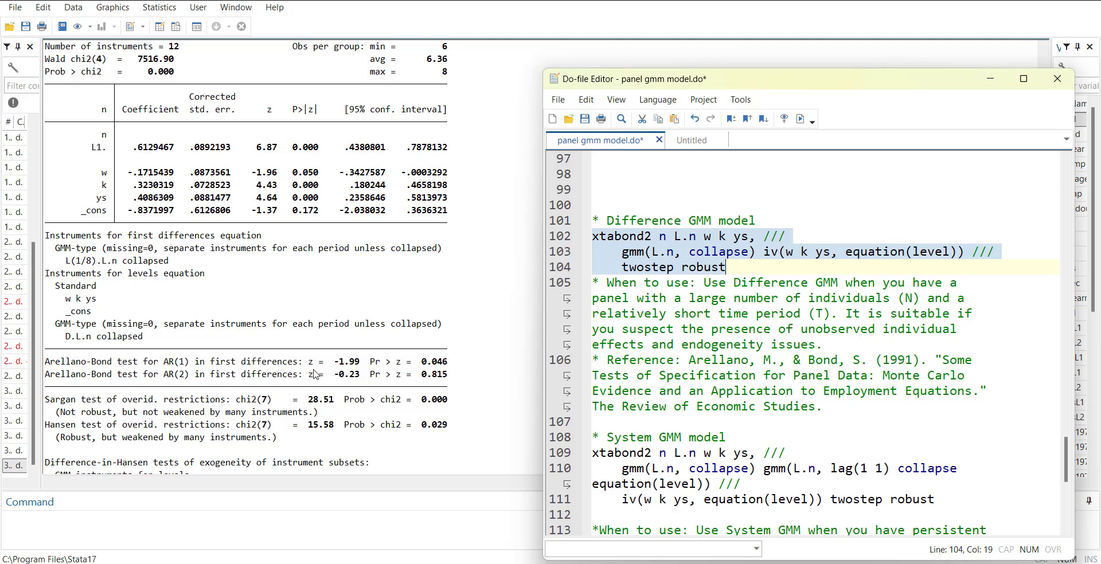
click(373, 388)
drag(371, 385, 341, 385)
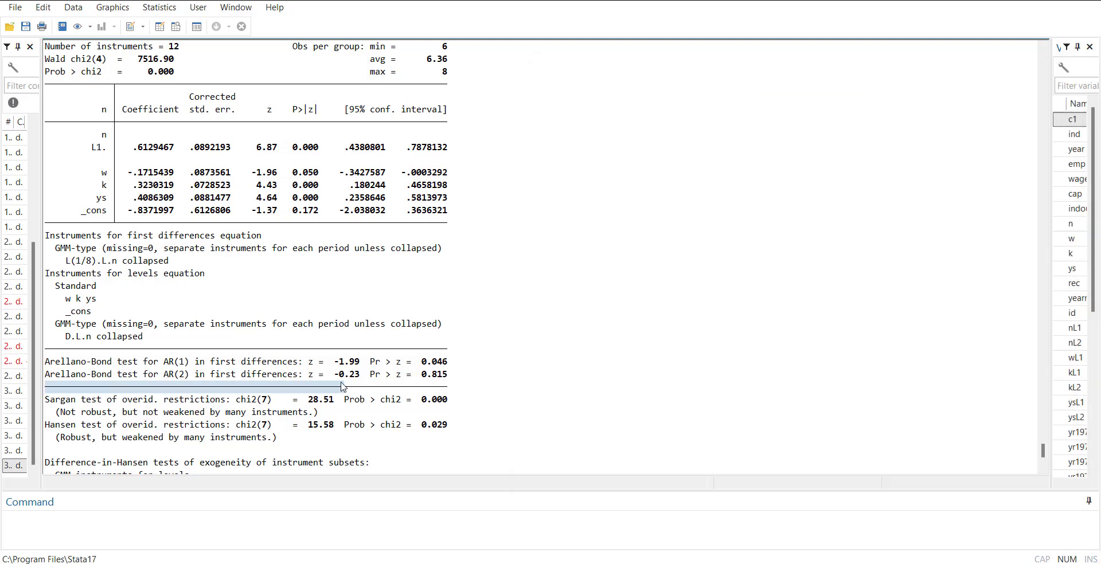
click(408, 383)
drag(177, 404, 387, 401)
click(453, 415)
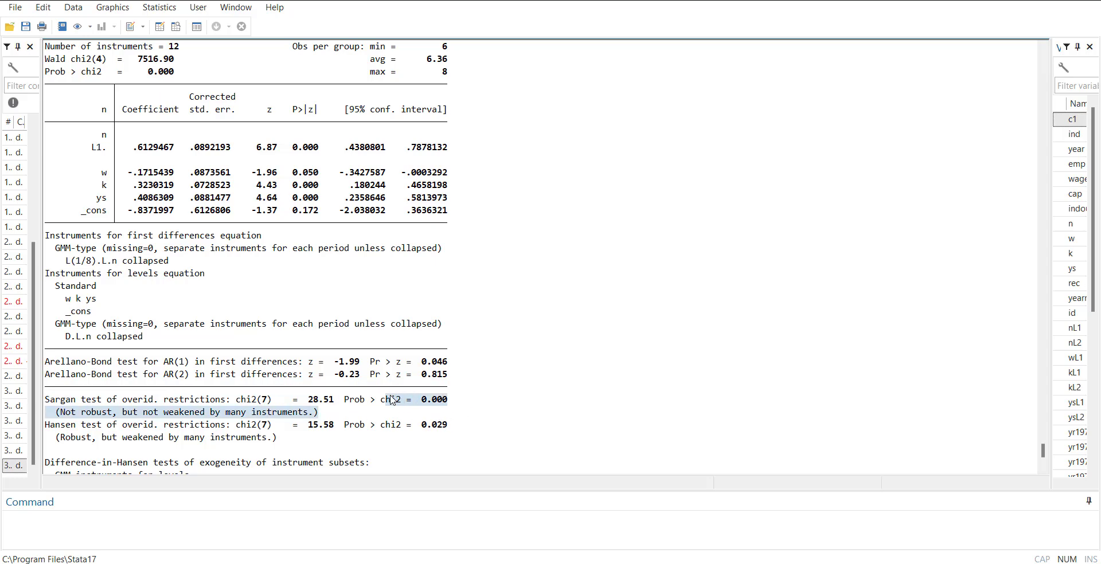
click(327, 439)
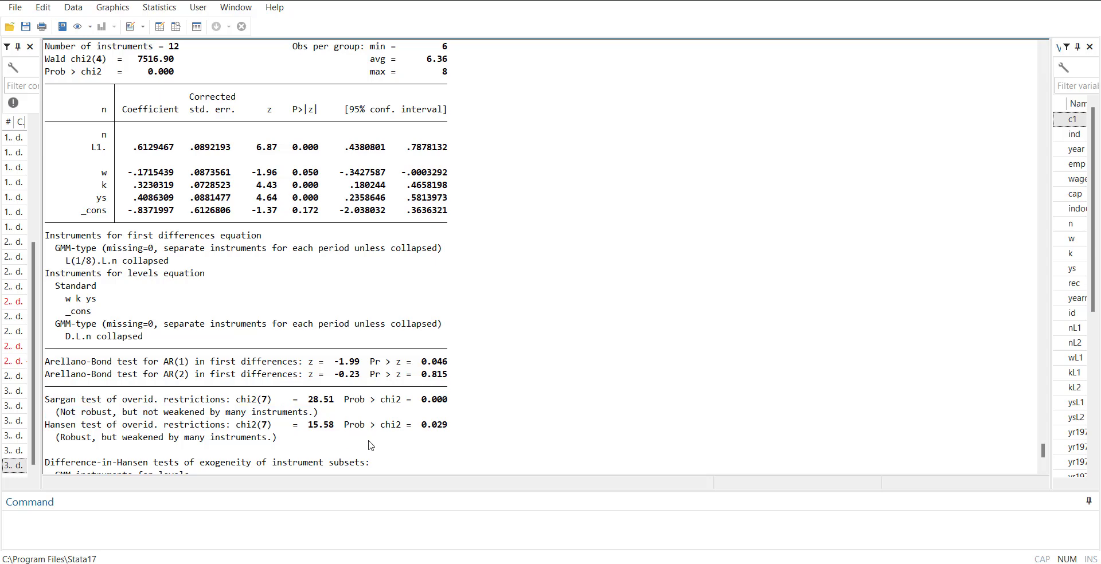
drag(287, 453, 51, 431)
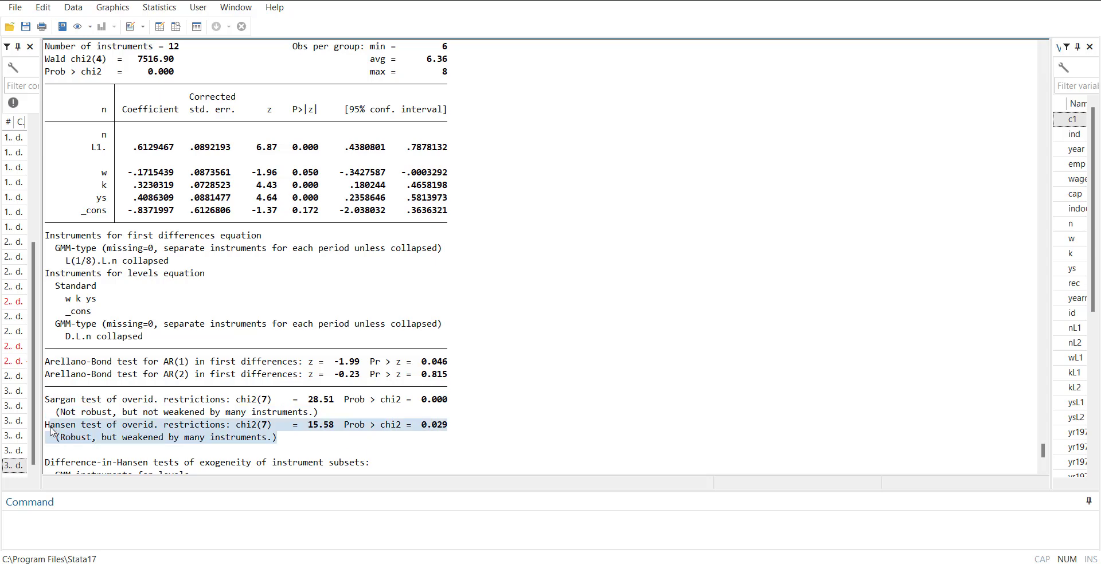
click(431, 439)
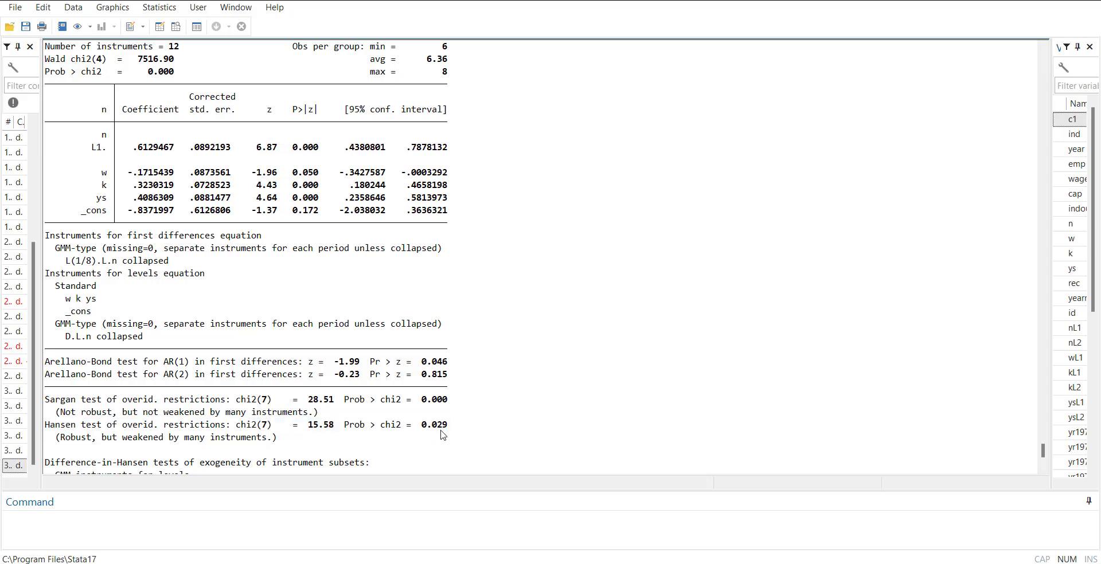
scroll(443, 403, down, 3)
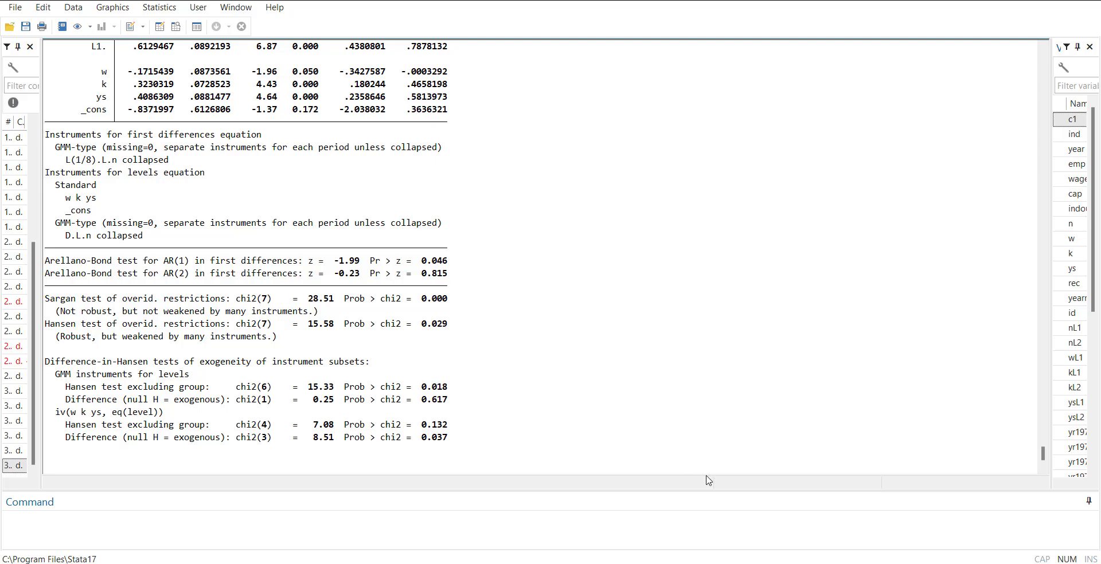
Return to the do-file and insert a copy of the Difference GMM xtabond2 command below the original, separated by a blank line.
mouse_move(691, 563)
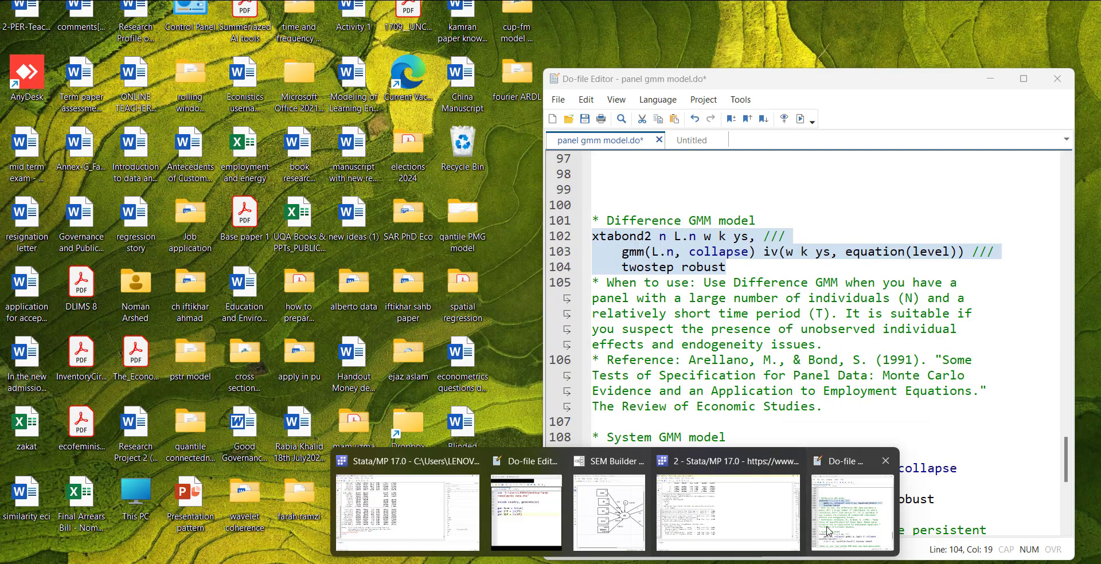
click(827, 531)
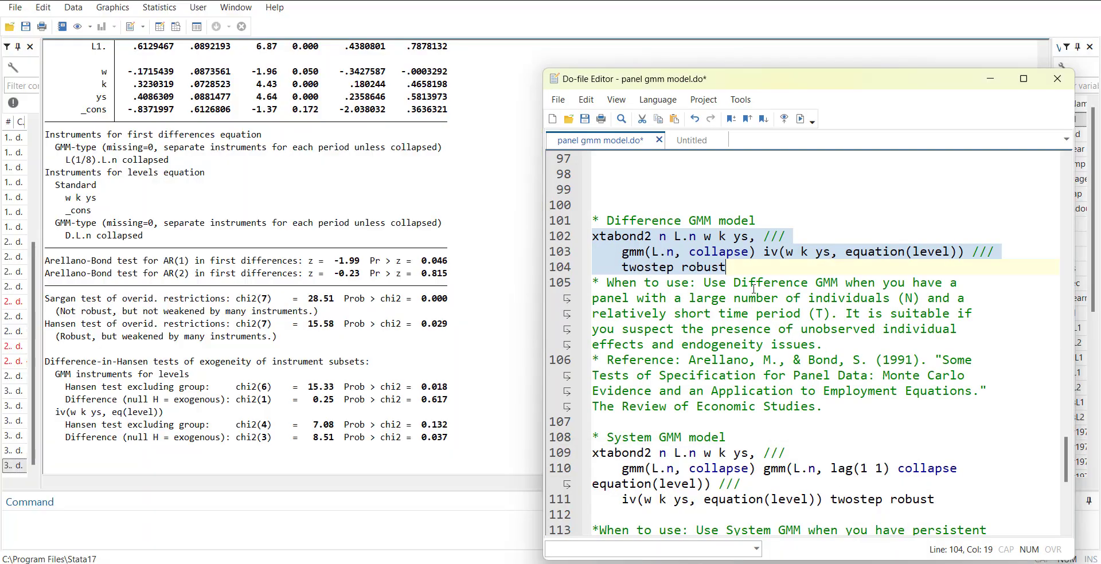
key(ctrl+c)
key(End)
key(Return)
key(Return)
key(ctrl+v)
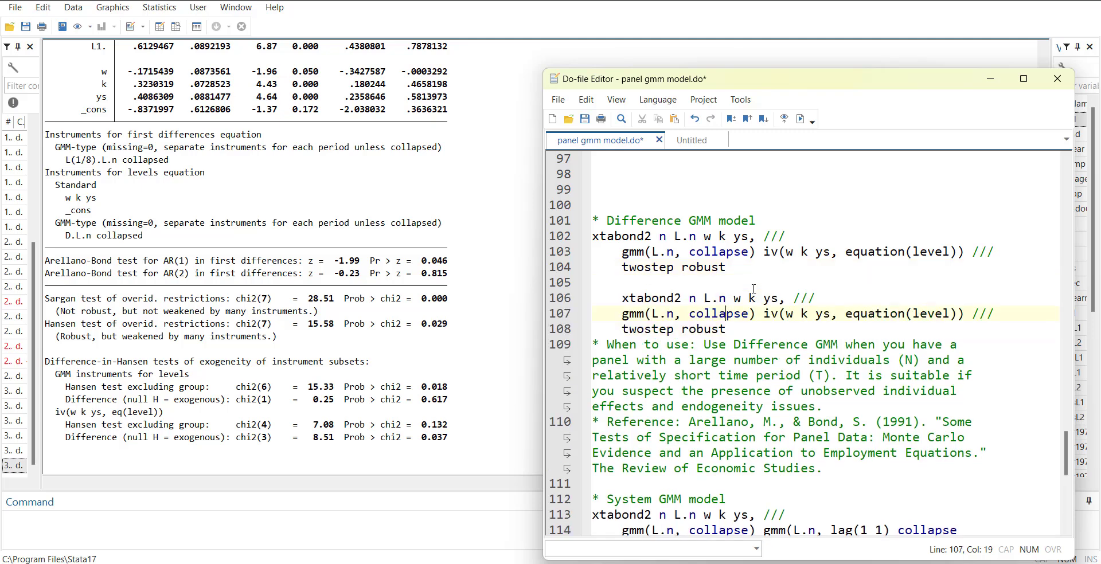
Remove the collapse option from gmm(L.n, collapse) in the copied xtabond2 command and delete the indent before its first line.
key(Delete)
key(Delete)
key(Delete)
key(BackSpace)
key(BackSpace)
key(BackSpace)
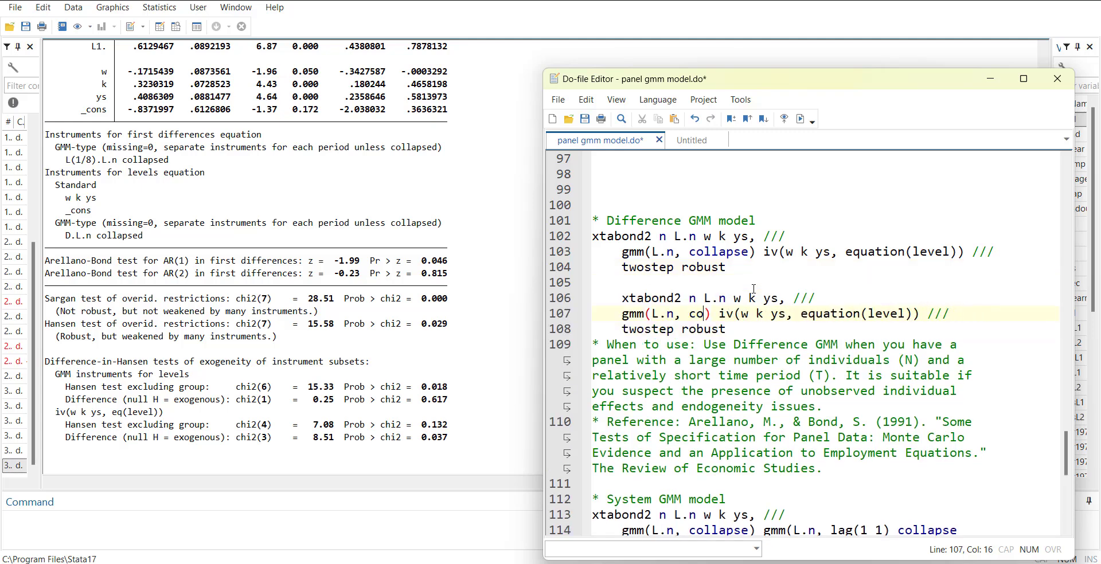
key(BackSpace)
key(BackSpace)
key(BackSpace)
key(BackSpace)
key(Up)
key(Up)
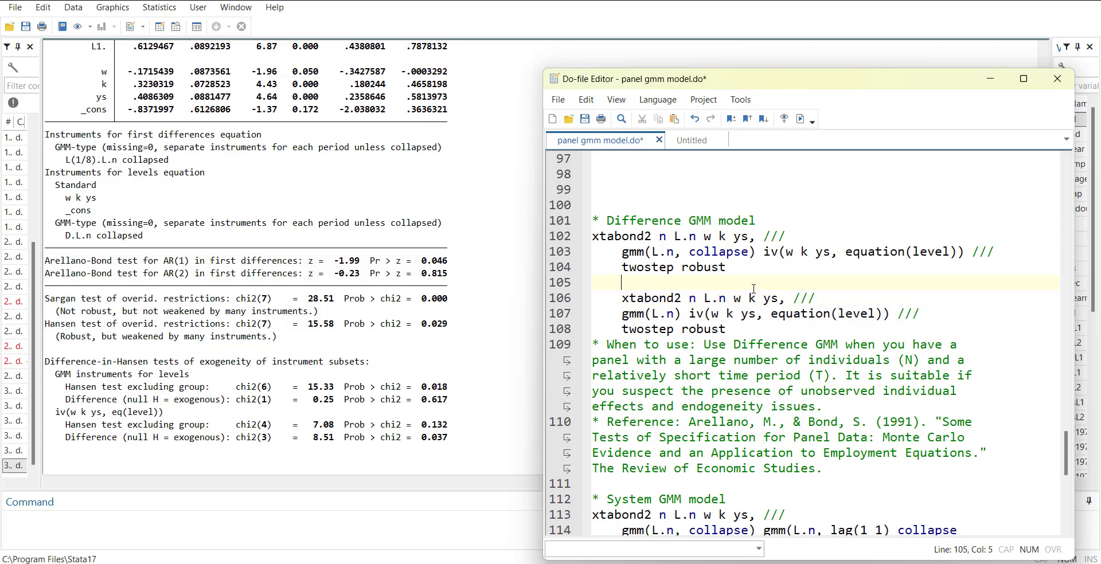
key(Delete)
key(Delete)
key(Delete)
key(Delete)
Run the copied xtabond2 command with gmm(L.n) and review its number of instruments, autocorrelation tests and overidentification tests.
key(shift+Down)
key(shift+Down)
key(shift+Down)
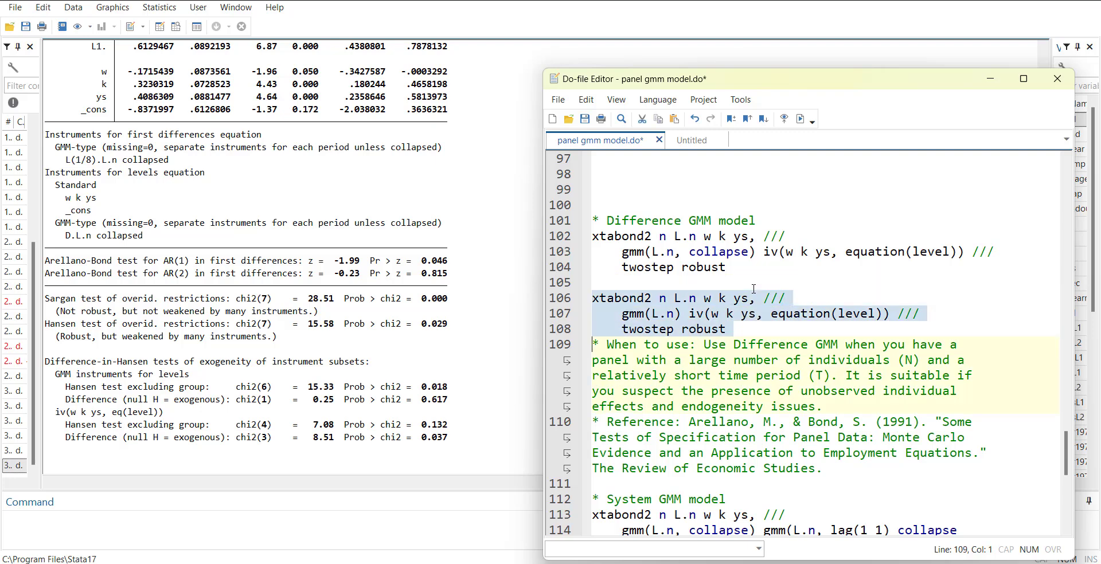
key(ctrl+d)
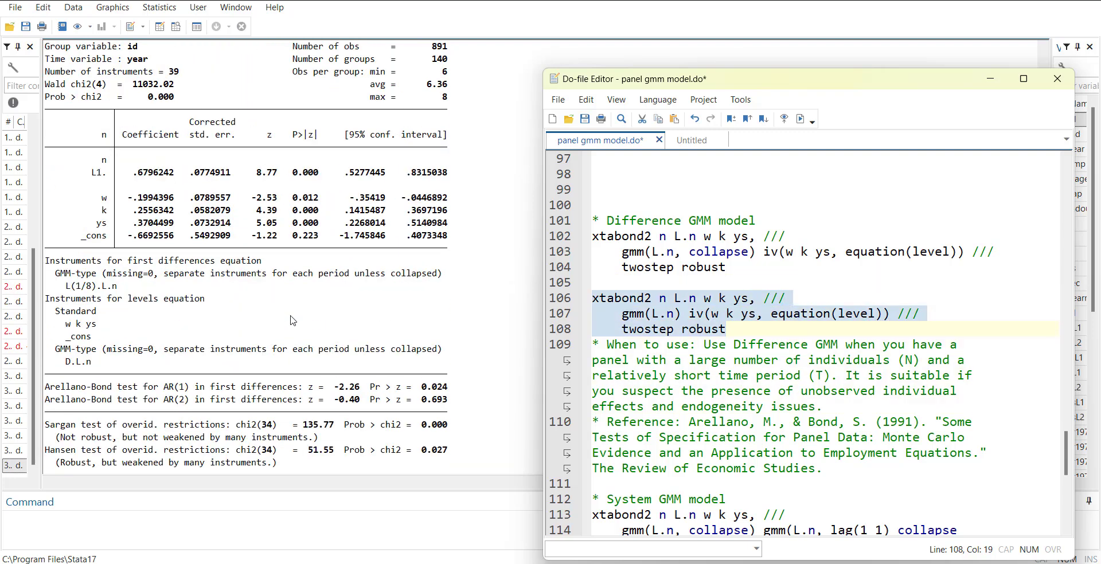
scroll(292, 320, up, 1)
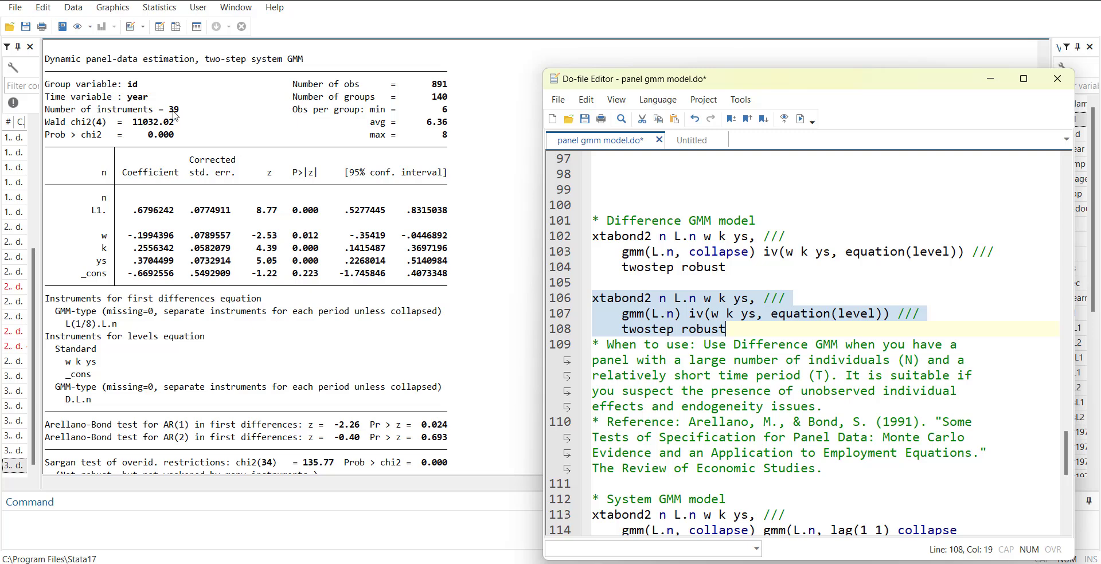
scroll(248, 395, down, 3)
scroll(248, 396, down, 1)
scroll(370, 428, down, 3)
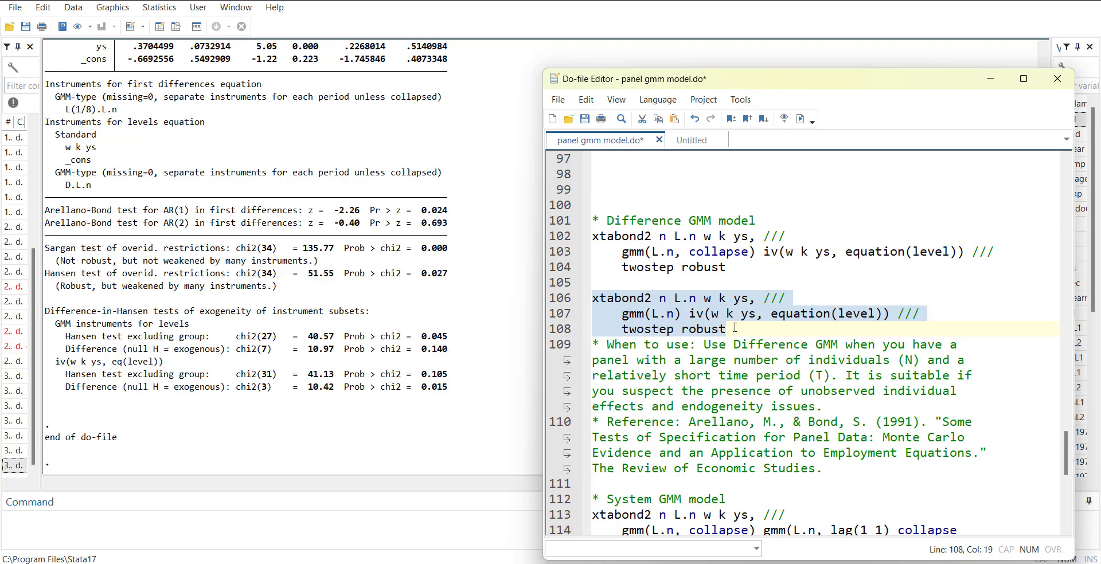
Switch to the Word notes and read section 7 on System GMM, highlighting the gmm(L.n, lag(1 1) part of its command.
click(743, 344)
scroll(729, 406, down, 3)
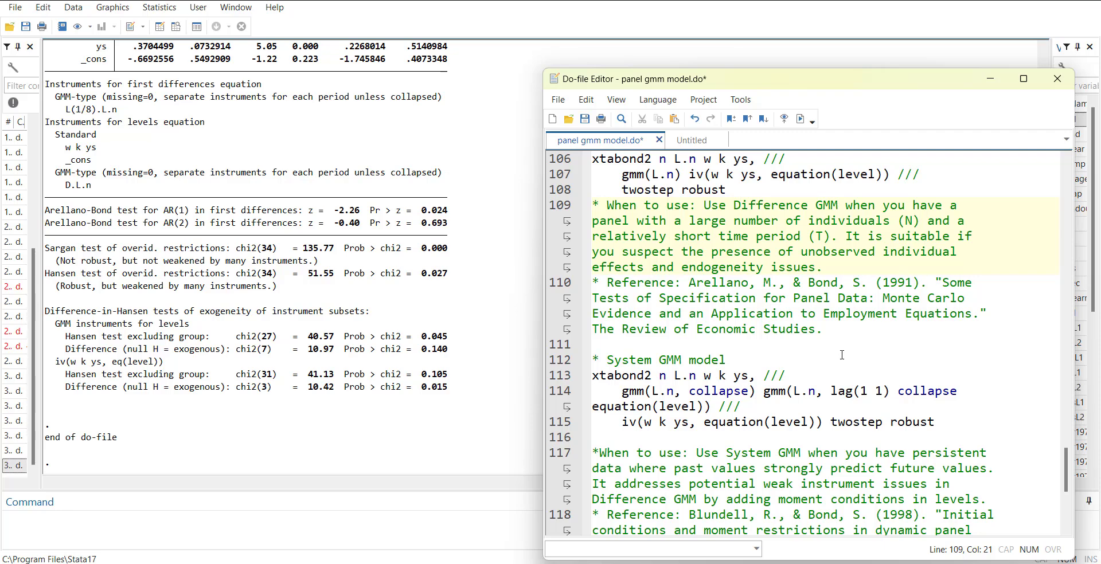
scroll(842, 355, down, 4)
scroll(769, 348, up, 1)
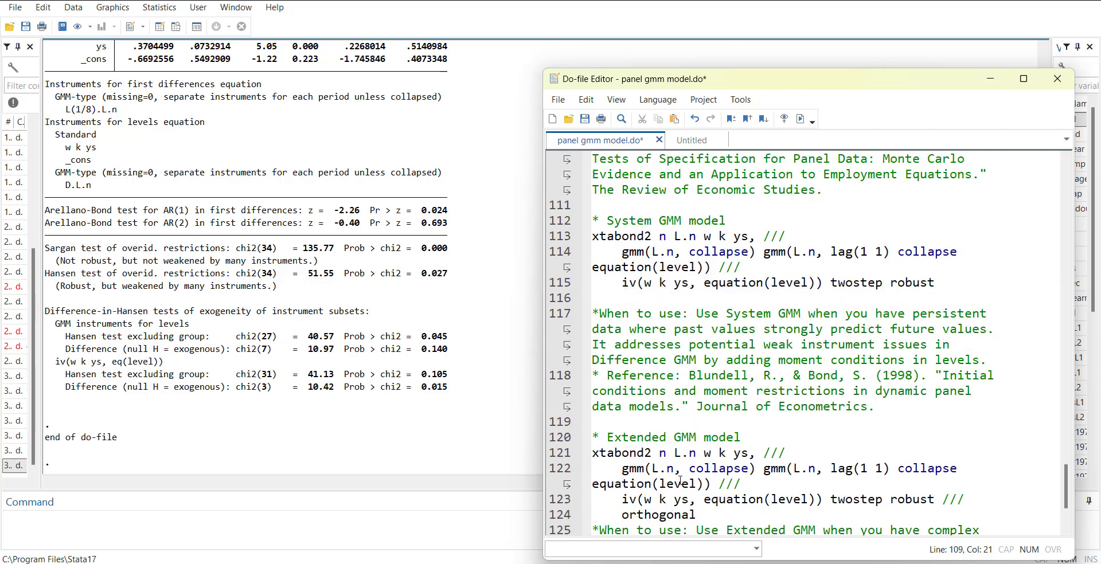
click(754, 559)
scroll(615, 429, down, 1)
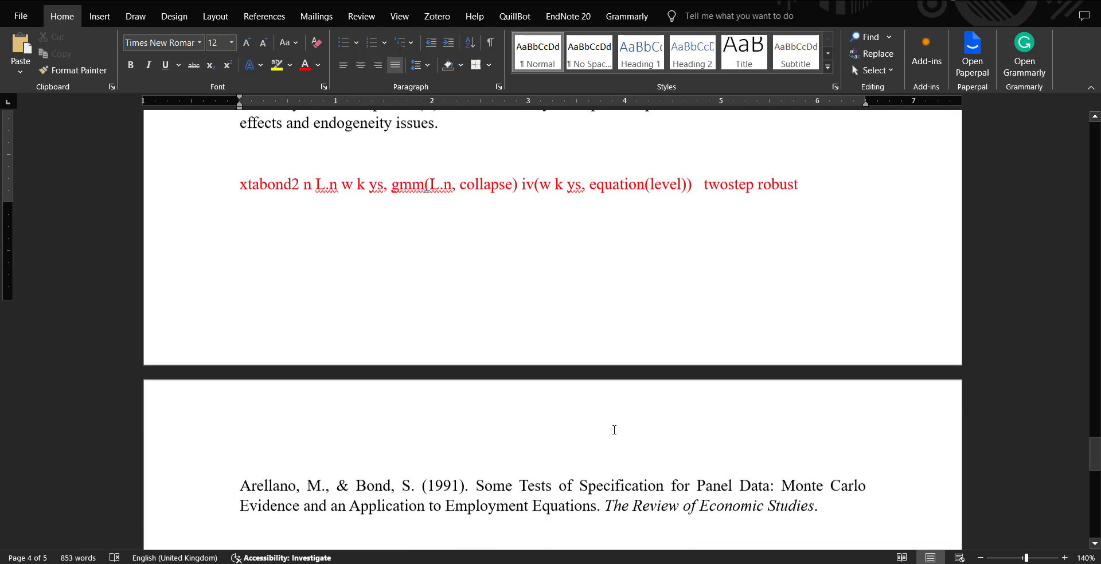
scroll(614, 430, down, 6)
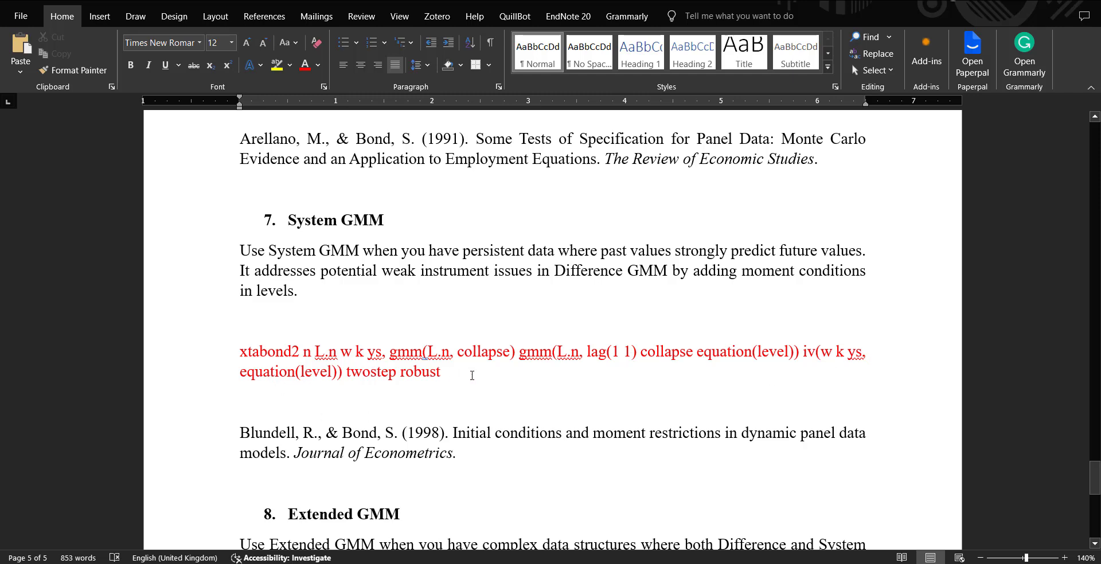
drag(518, 352, 642, 349)
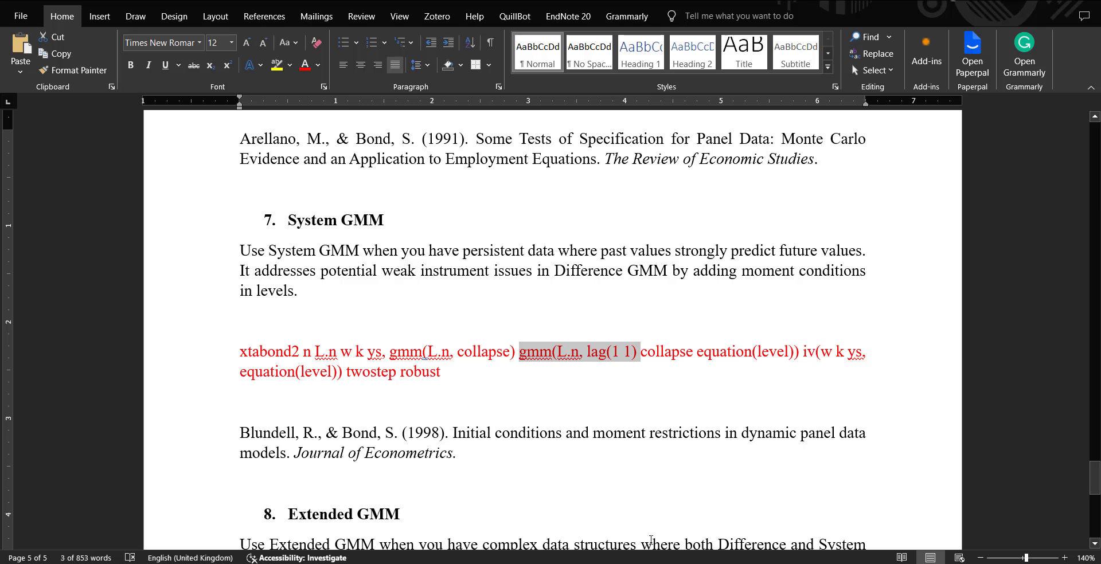
Return to the Stata do-file at the System GMM model section.
mouse_move(683, 534)
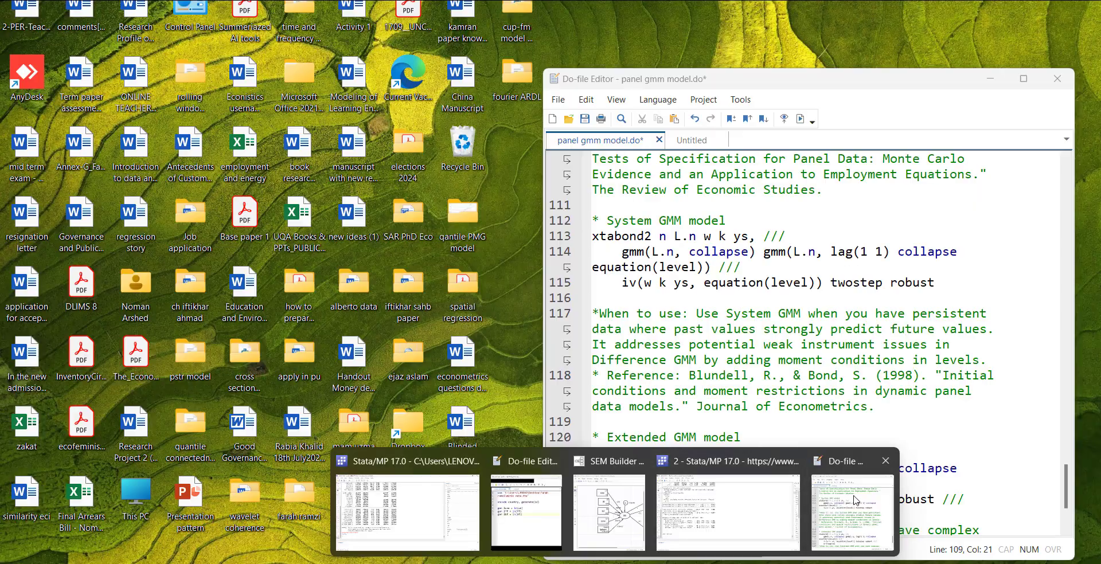
click(820, 510)
scroll(745, 421, down, 1)
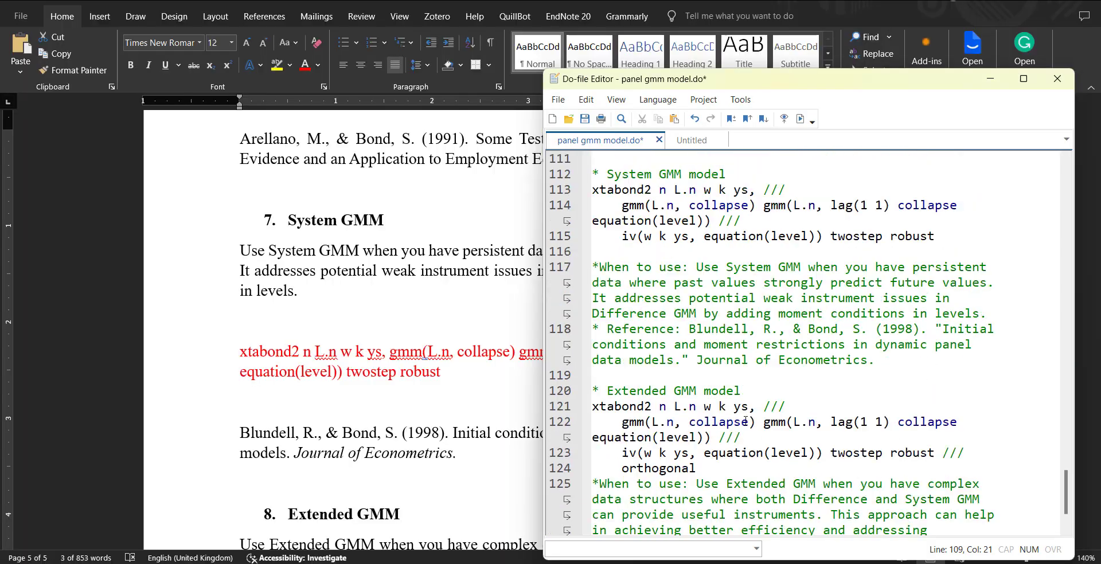
click(555, 409)
key(End)
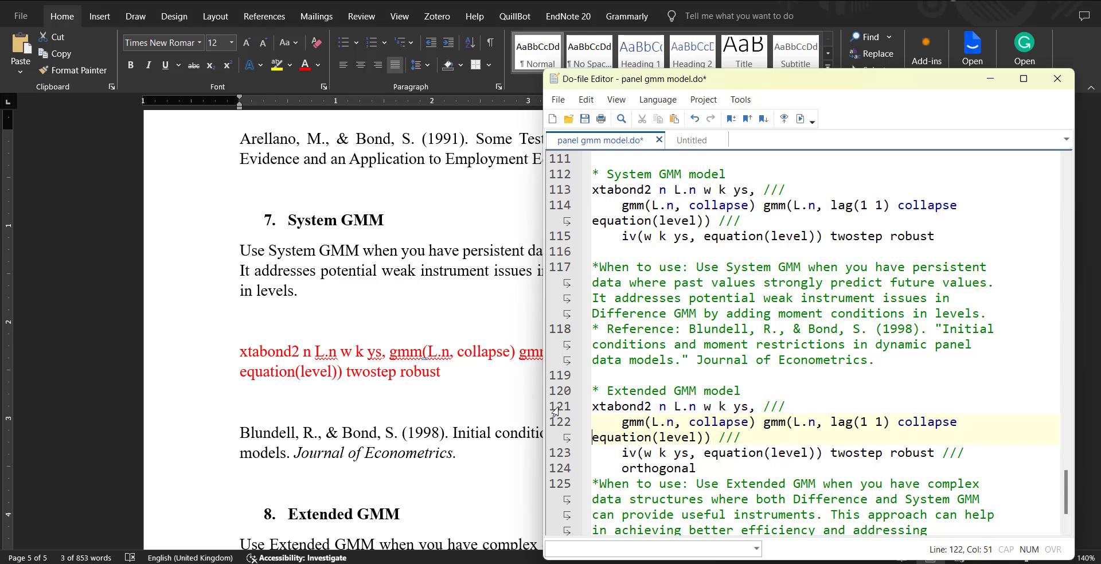
key(Home)
key(shift+Down)
key(shift+Down)
key(shift+Down)
key(shift+Down)
key(shift+Down)
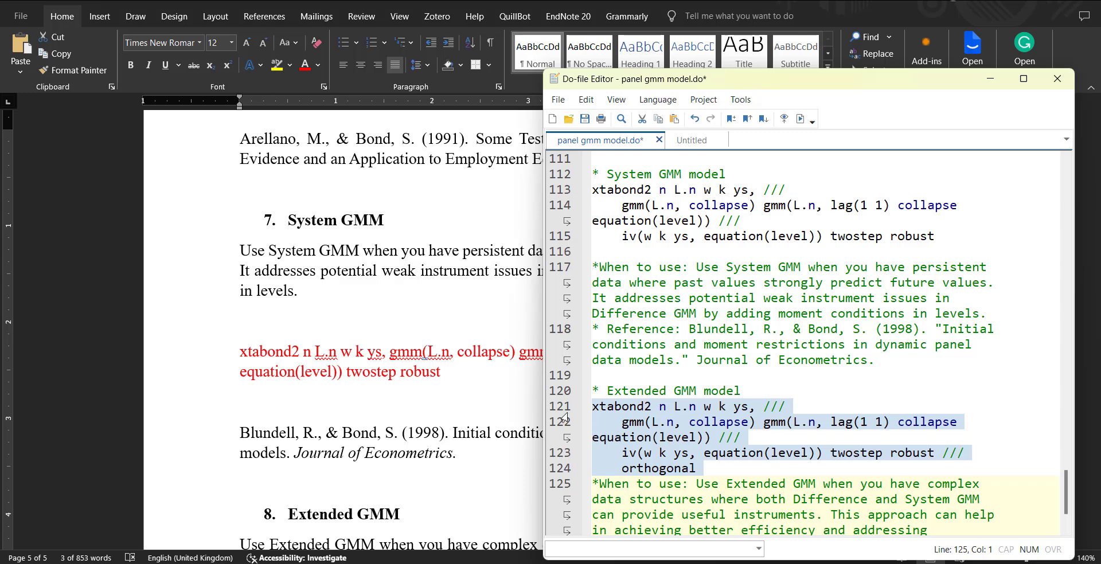
Run the System GMM xtabond2 command with gmm(L.n, collapse), gmm(L.n, lag(1 1) collapse equation(level)), iv(w k ys, equation(level)) and twostep robust.
scroll(663, 288, up, 3)
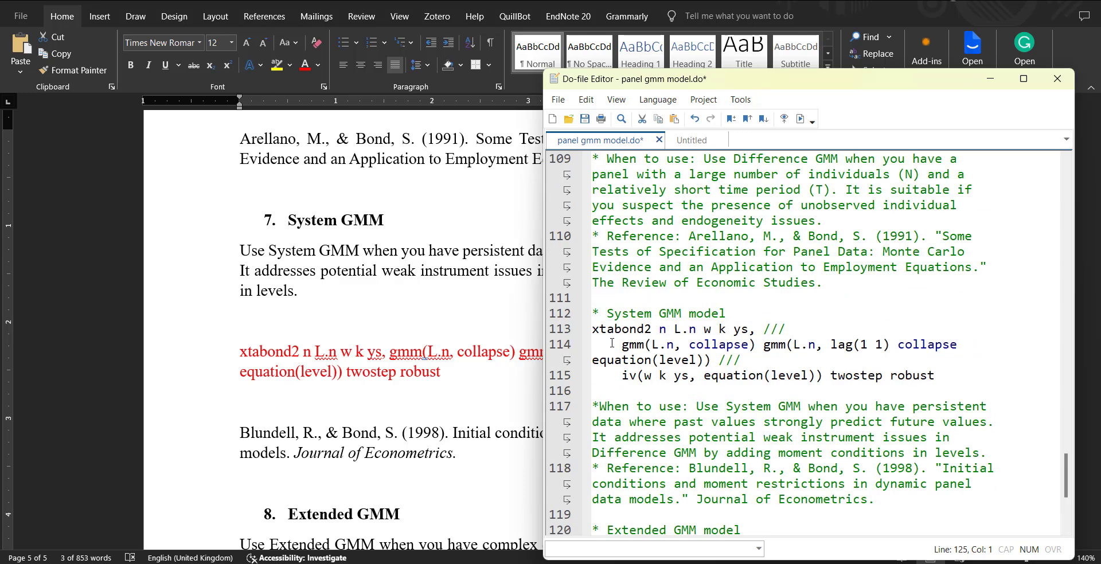
click(593, 329)
key(shift+Down)
key(shift+Down)
key(shift+Down)
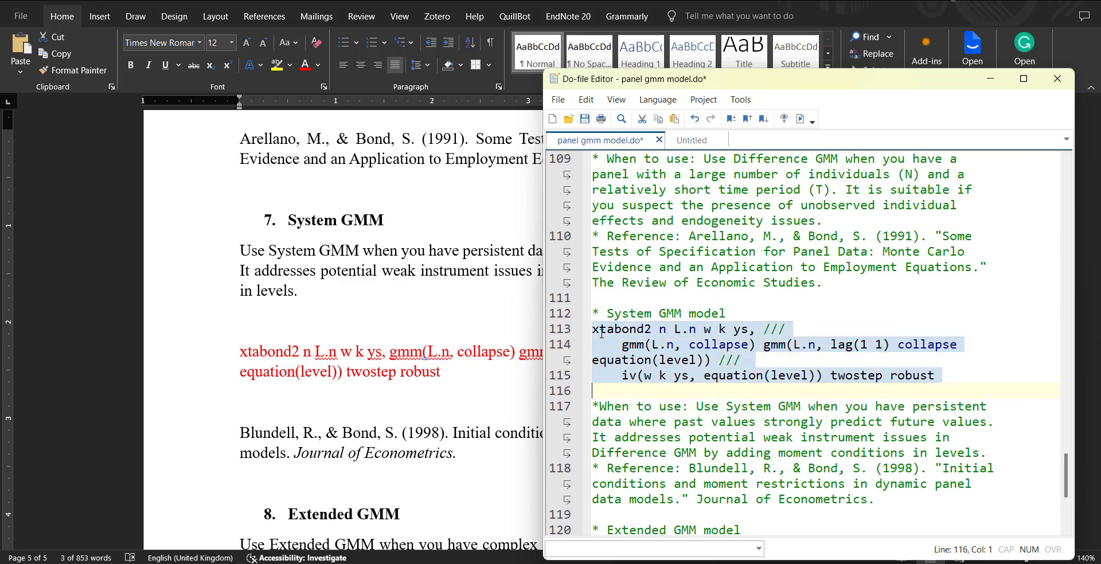
key(ctrl+d)
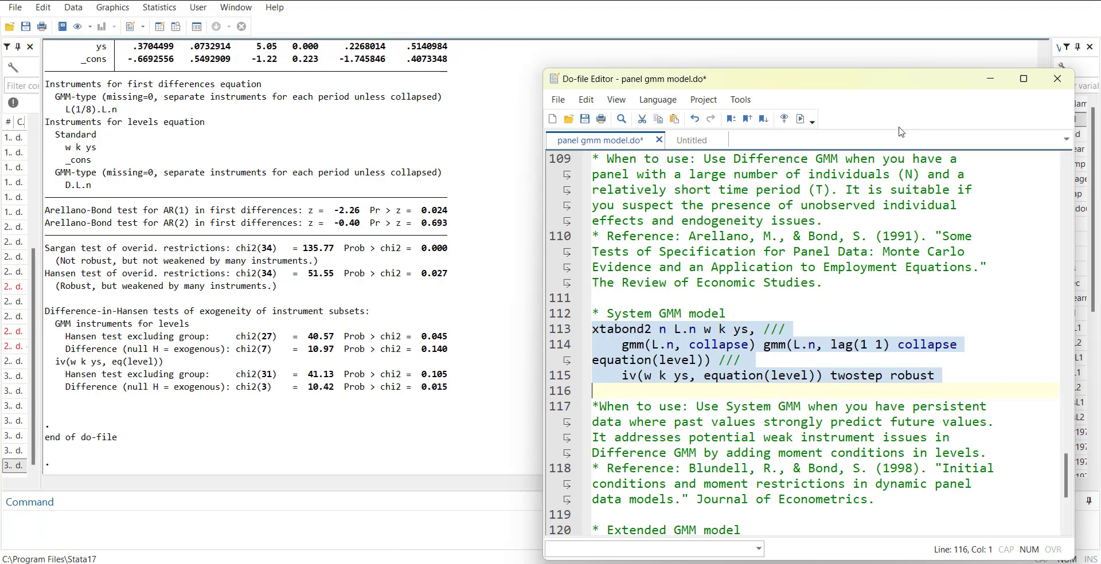
key(shift+Left)
click(801, 119)
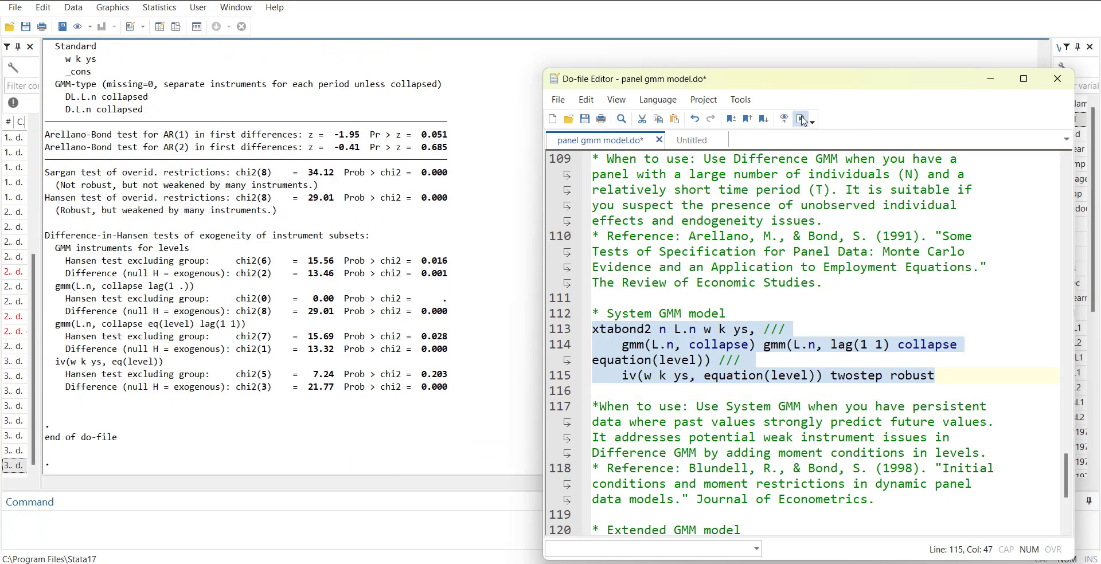
Examine the System GMM coefficients, the Arellano-Bond tests and the Sargan, Hansen and Difference-in-Hansen tests.
scroll(351, 274, up, 9)
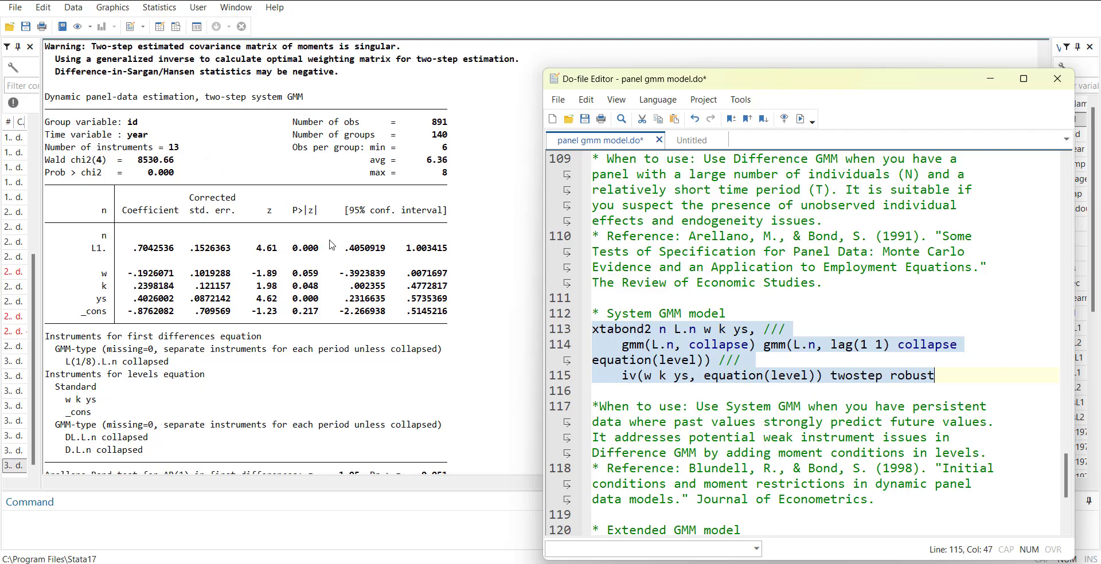
scroll(307, 343, down, 5)
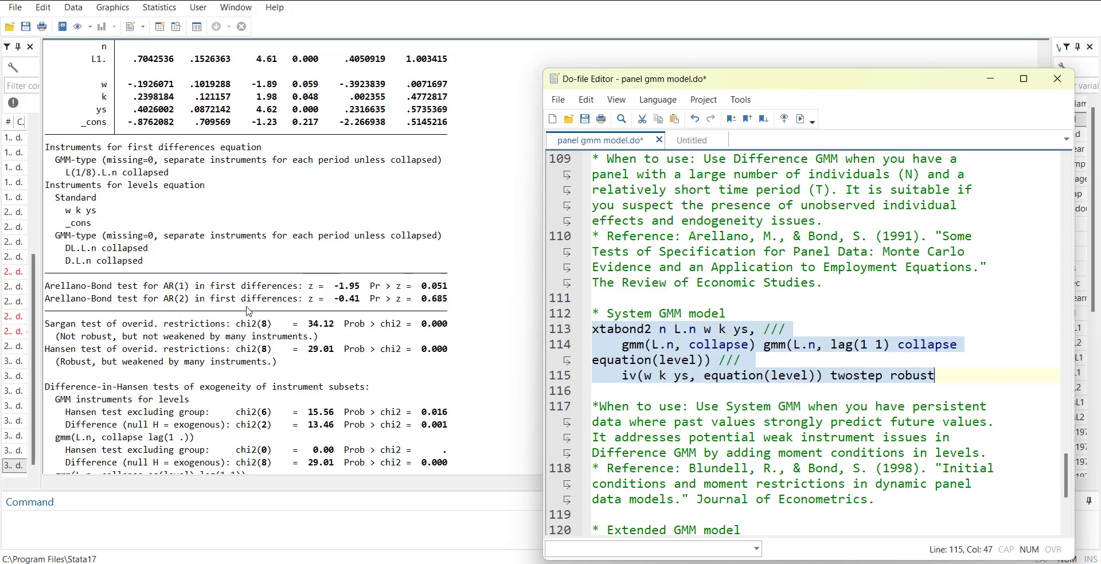
scroll(210, 399, down, 1)
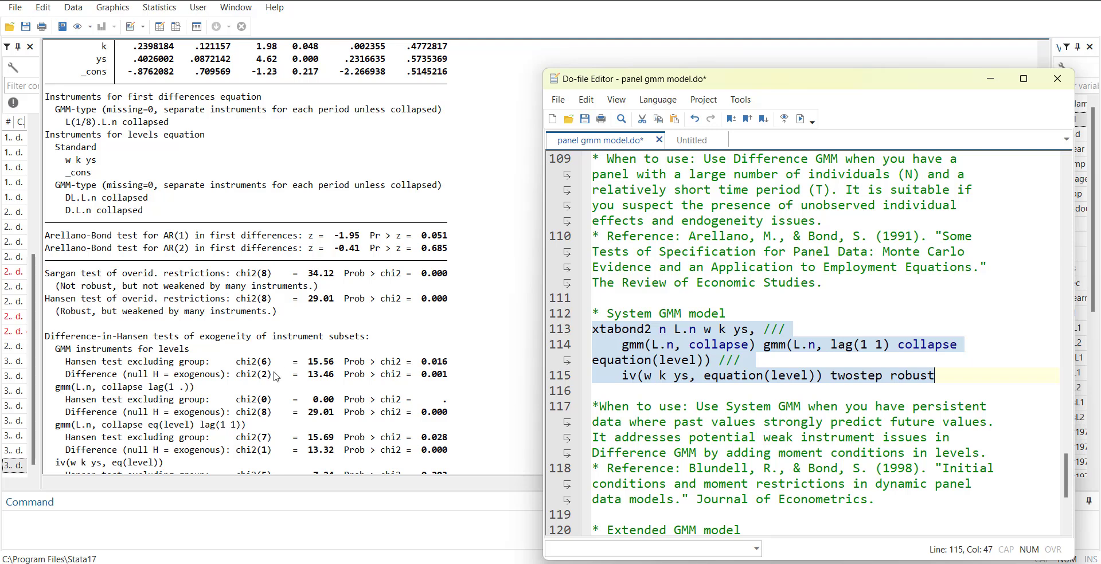
scroll(276, 377, down, 1)
scroll(352, 402, down, 3)
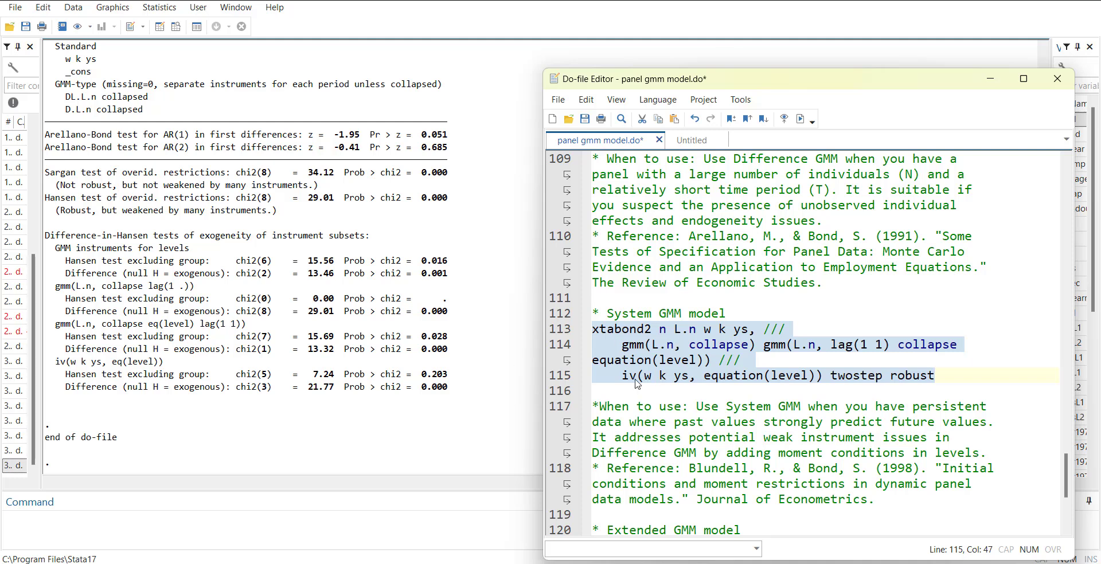
scroll(757, 389, down, 1)
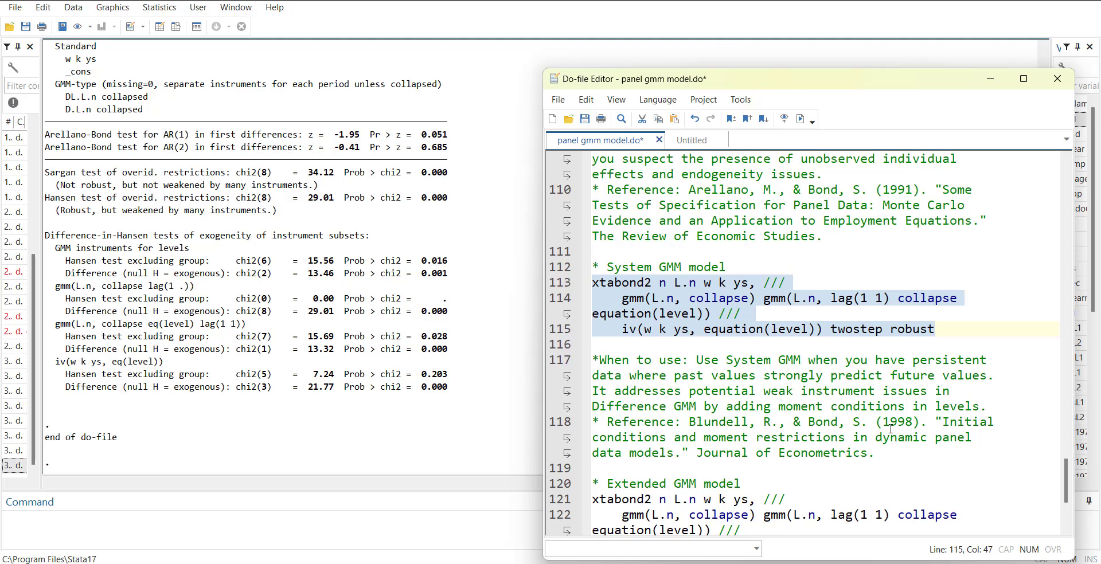
Select the complete Extended GMM command in the do-file, from xtabond2 n L.n w k ys through orthogonal.
scroll(942, 426, down, 4)
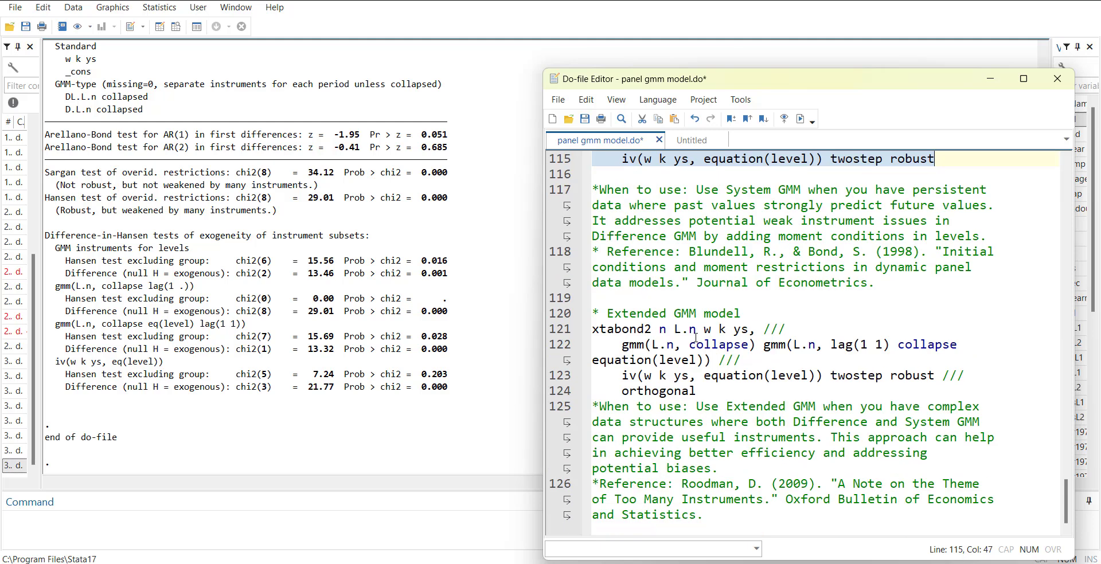
click(734, 329)
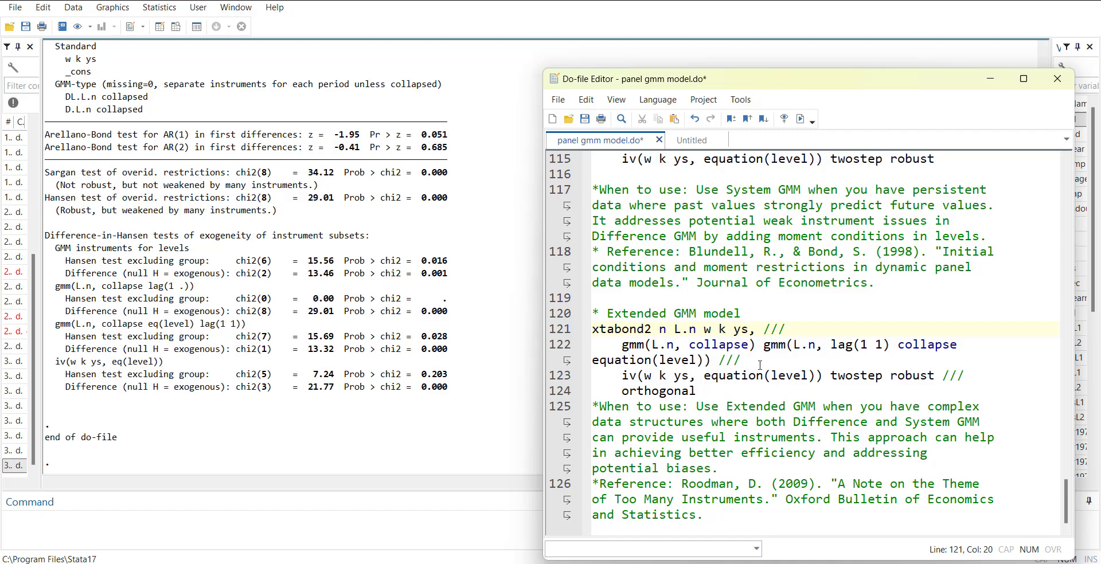
scroll(721, 385, up, 3)
scroll(824, 437, down, 2)
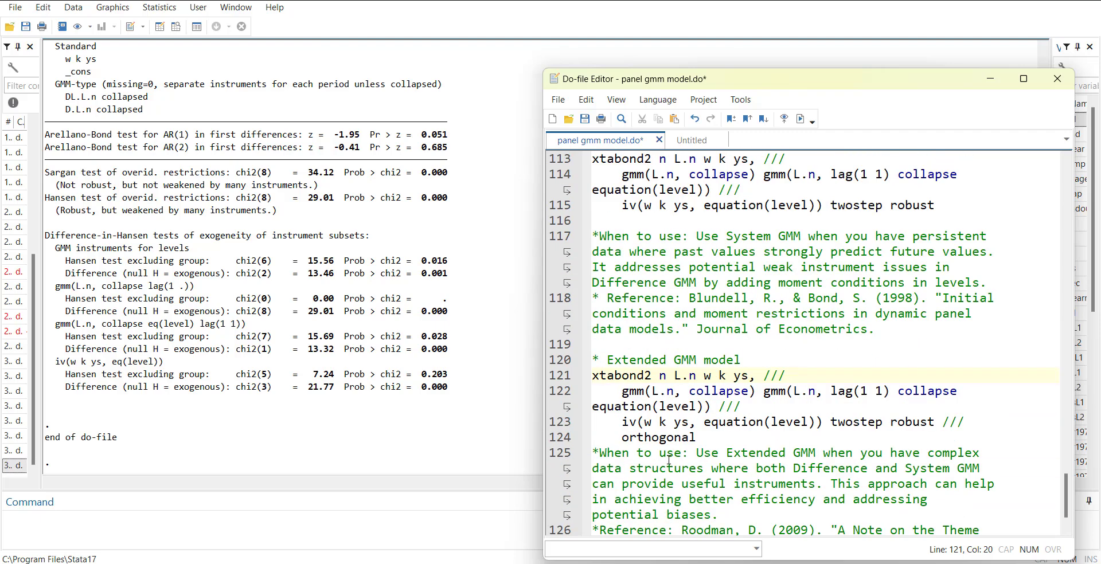
drag(701, 439, 591, 375)
scroll(806, 457, down, 1)
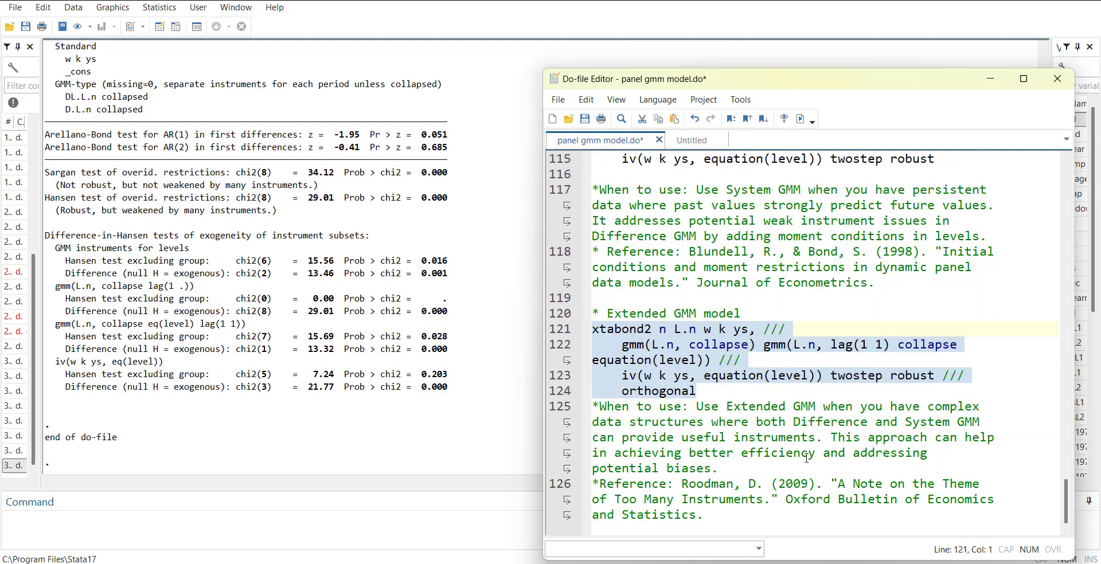
Switch to the Word notes and read section 8 on Extended GMM, including its xtabond2 command.
click(708, 562)
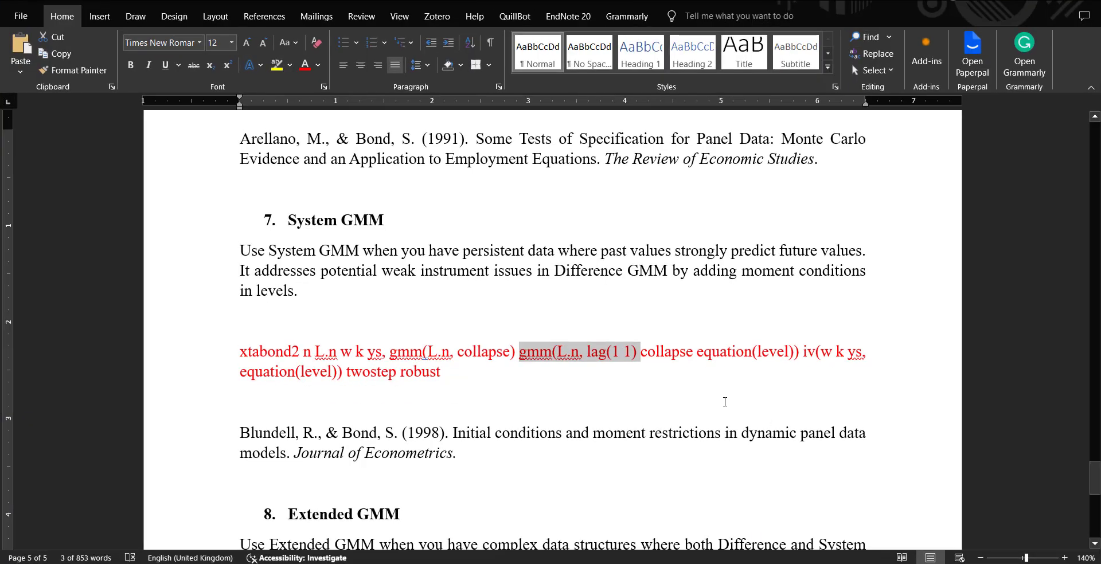
scroll(725, 403, down, 3)
scroll(725, 402, down, 1)
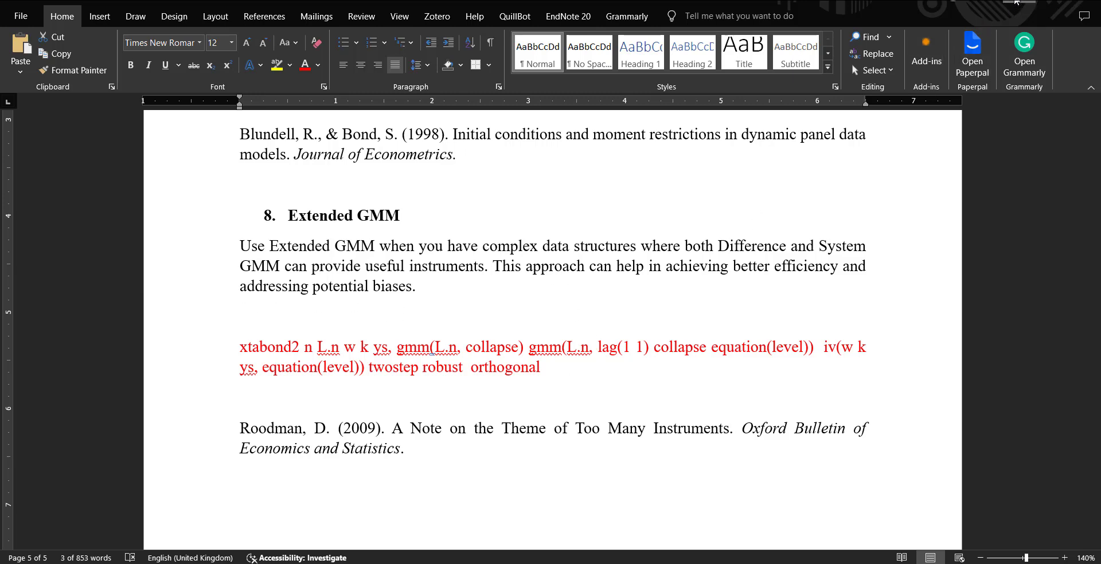
Return to Stata and run the selected Extended GMM xtabond2 command with twostep robust orthogonal.
click(1016, 1)
click(801, 119)
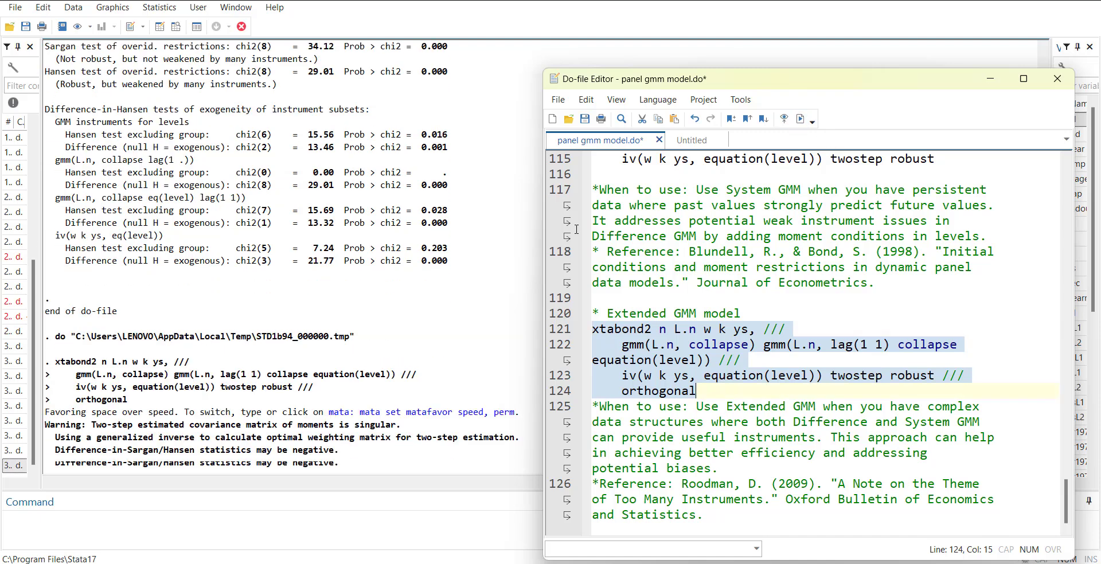
Examine the Extended GMM coefficients, instruments, Arellano-Bond tests and the Sargan, Hansen and Difference-in-Hansen tests.
scroll(338, 267, up, 9)
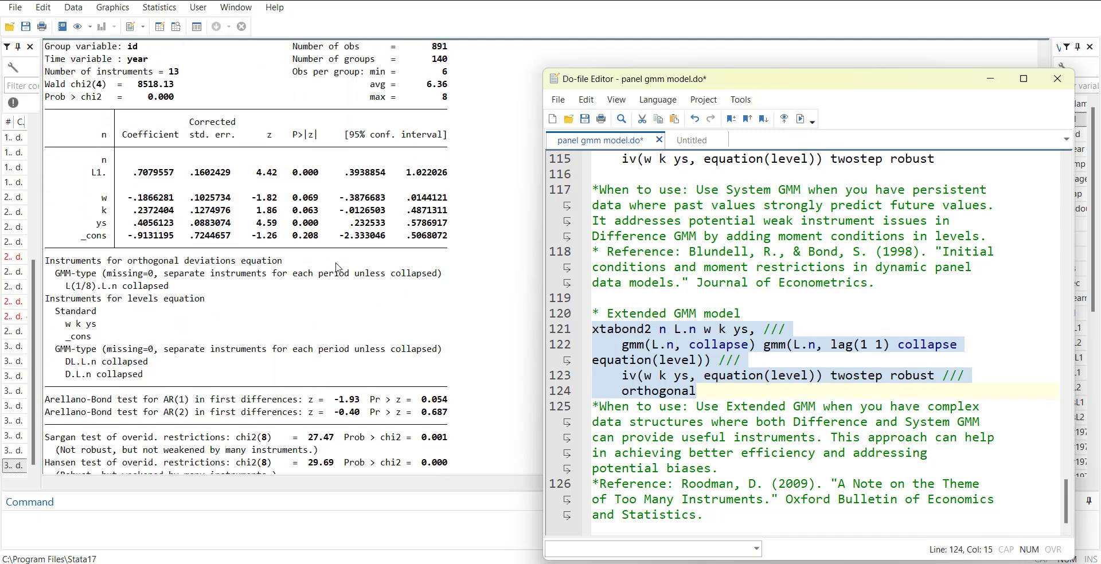
scroll(339, 267, up, 2)
scroll(276, 323, down, 1)
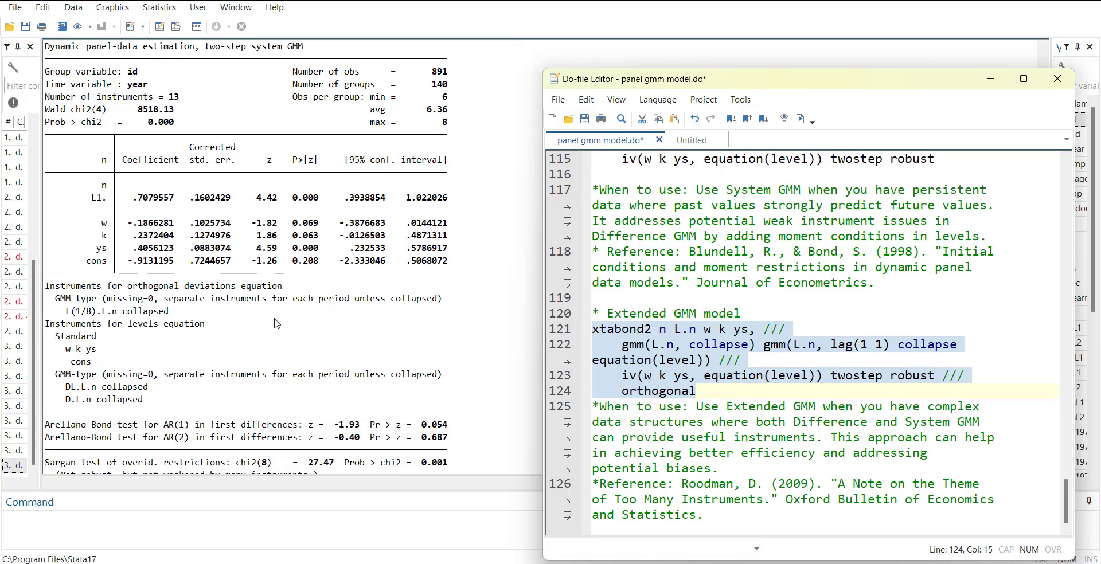
scroll(276, 323, down, 2)
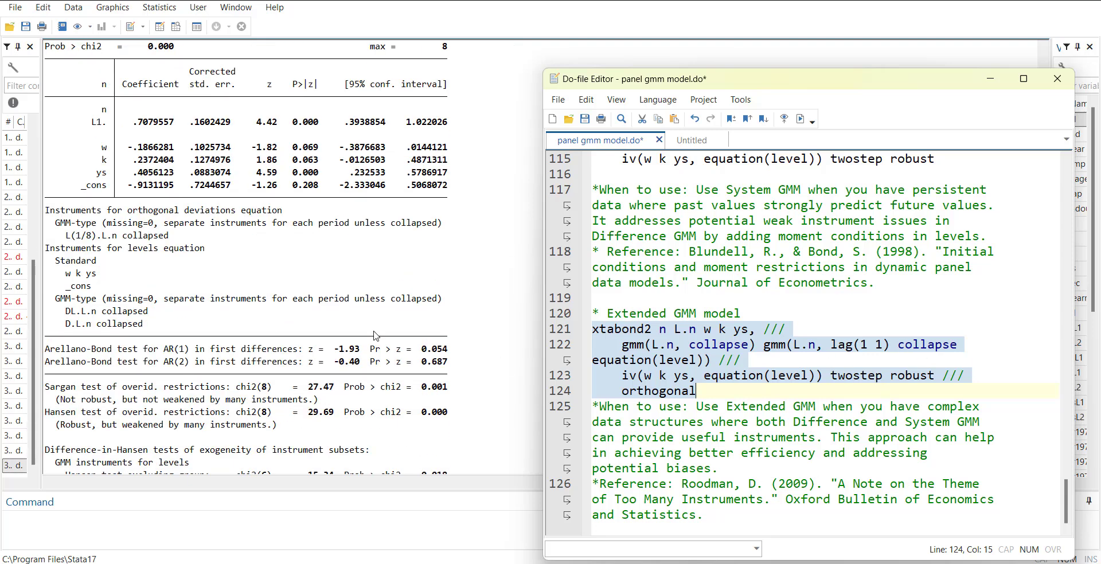
scroll(376, 336, down, 1)
scroll(374, 401, down, 3)
scroll(413, 410, down, 2)
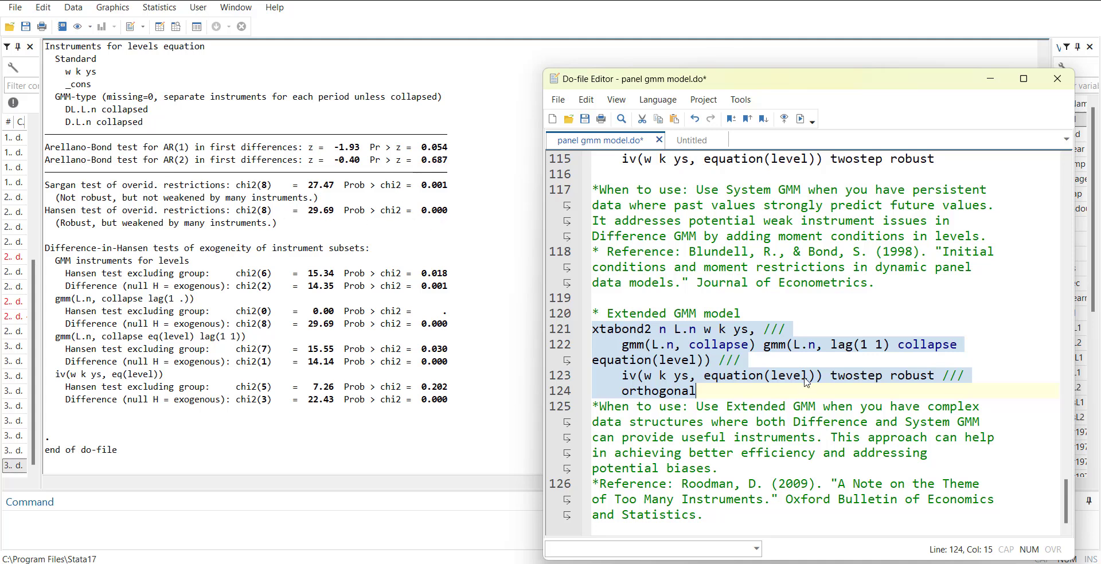
click(793, 453)
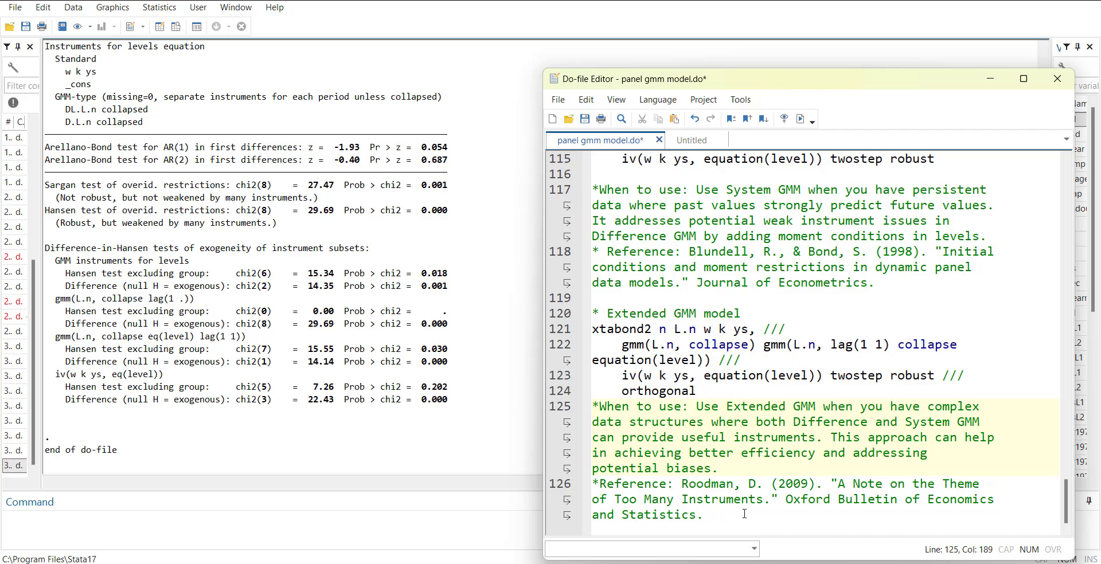
Switch to the Word notes and review sections 1 and 2 from the beginning, highlighting the estimates store fe line.
click(709, 563)
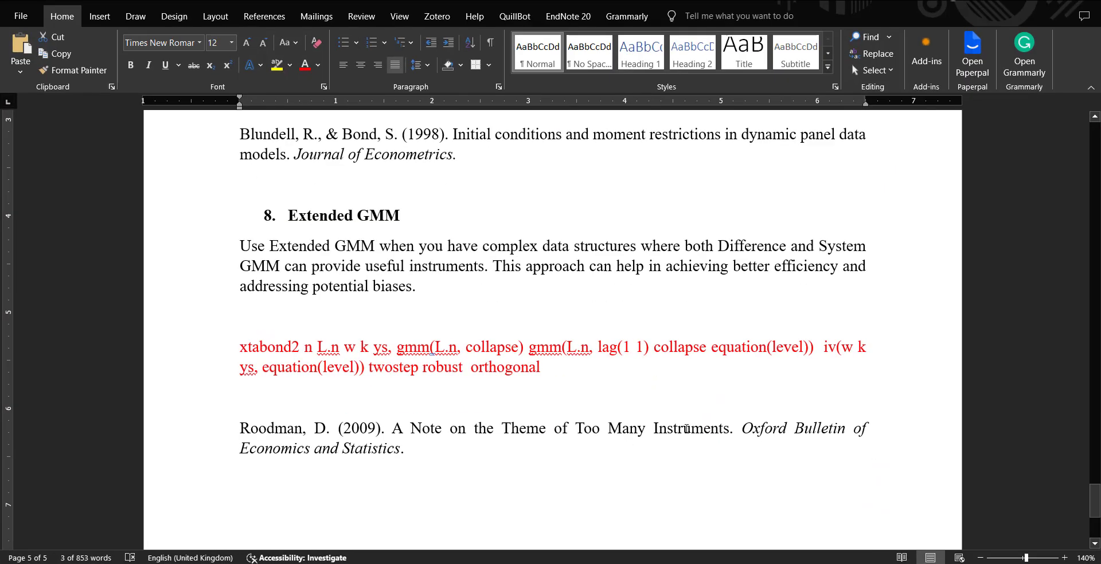
scroll(687, 429, up, 20)
scroll(687, 429, up, 10)
scroll(686, 427, down, 6)
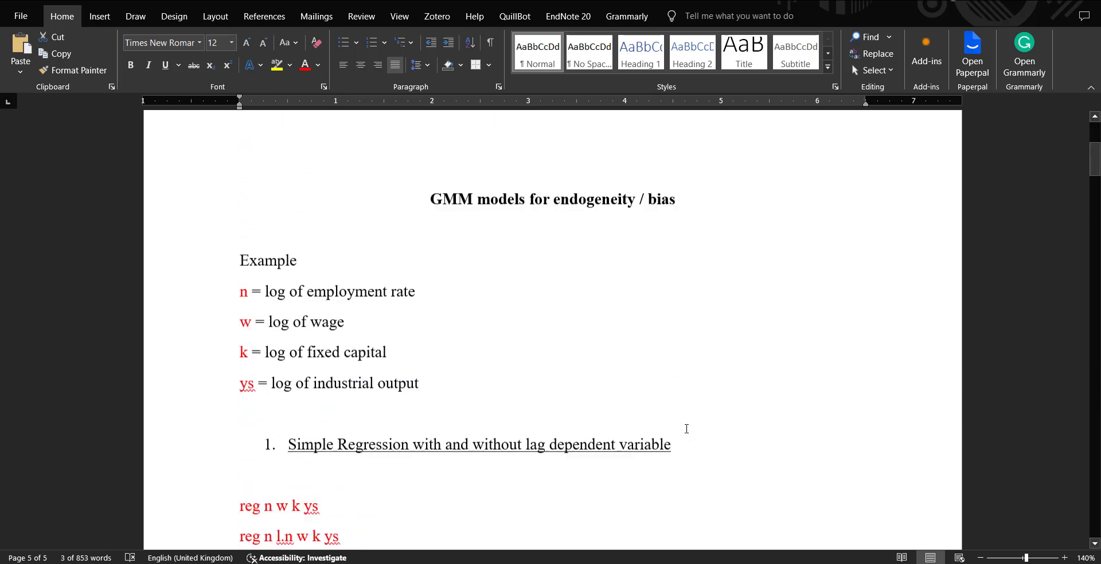
scroll(393, 405, down, 2)
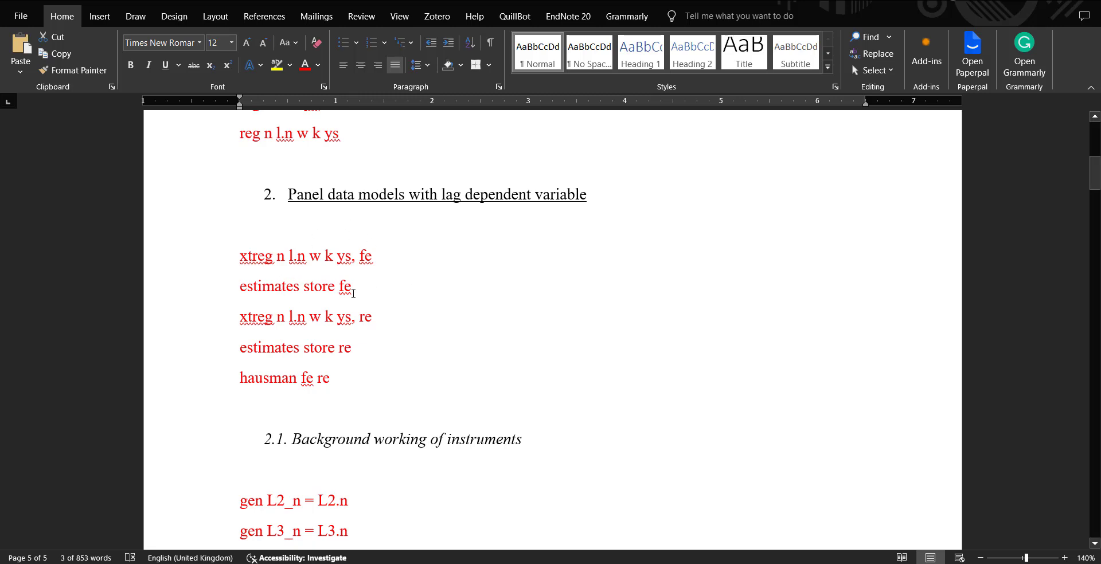
triple_click(355, 291)
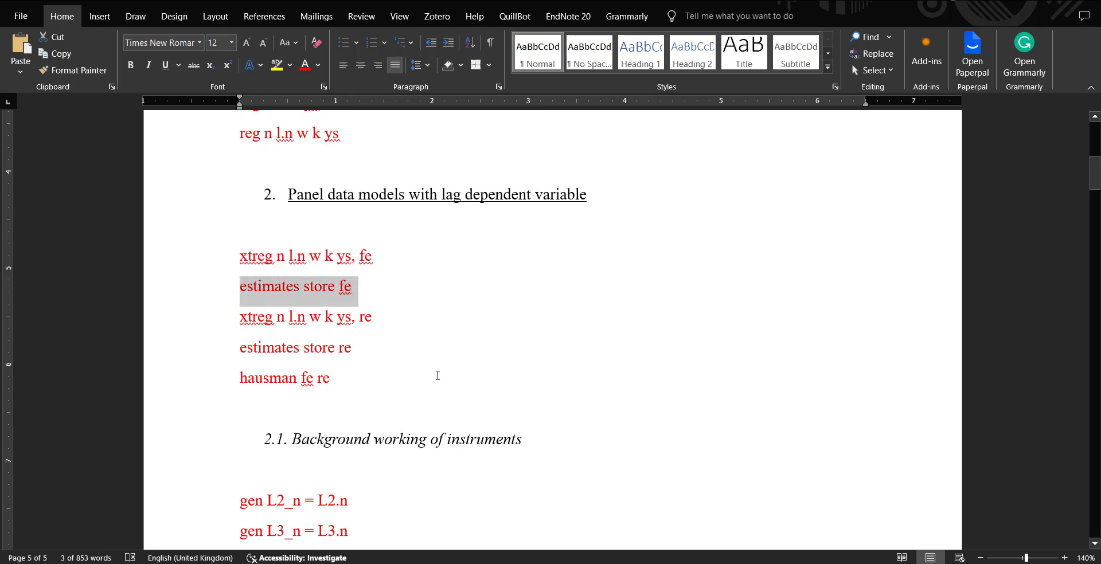
scroll(477, 416, down, 10)
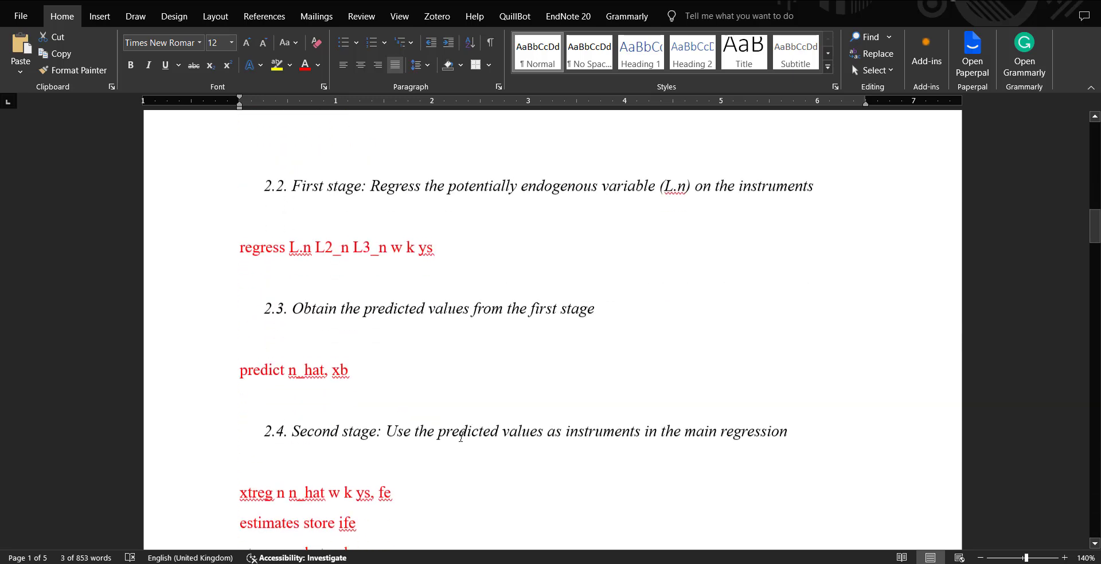
scroll(382, 380, down, 5)
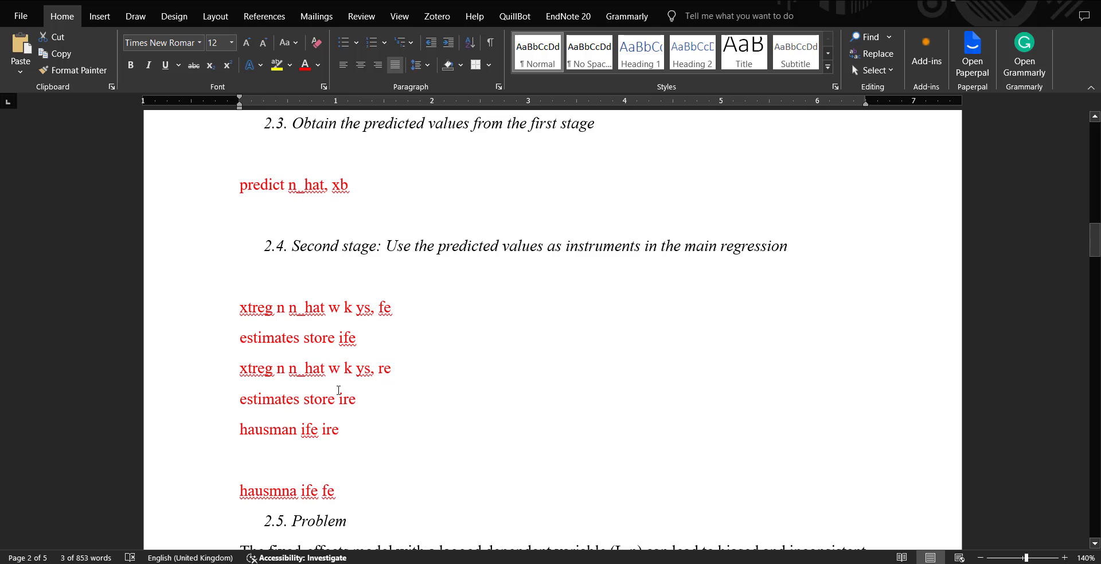
Review section 3 on panel 2SLS with its Hausman checks and section 4 on GMM instrumental regression.
scroll(297, 322, down, 5)
scroll(293, 303, down, 9)
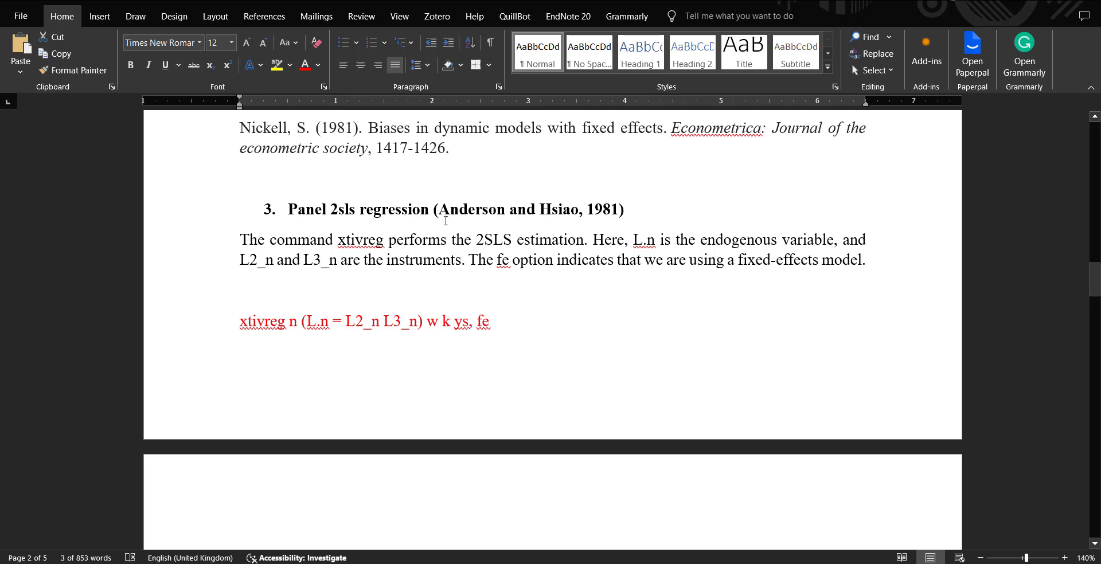
scroll(518, 299, down, 9)
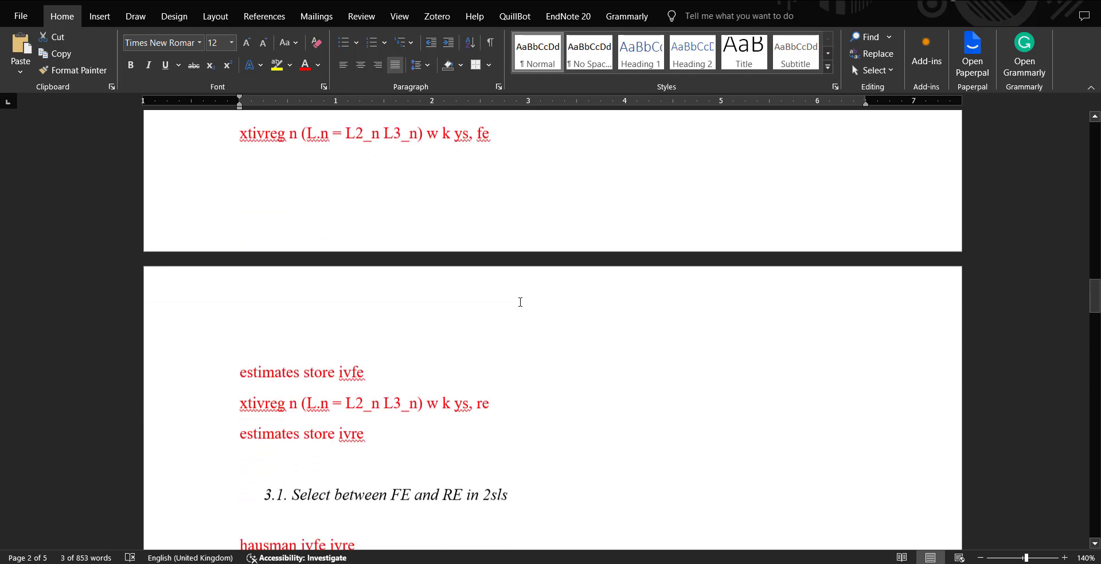
scroll(385, 397, down, 4)
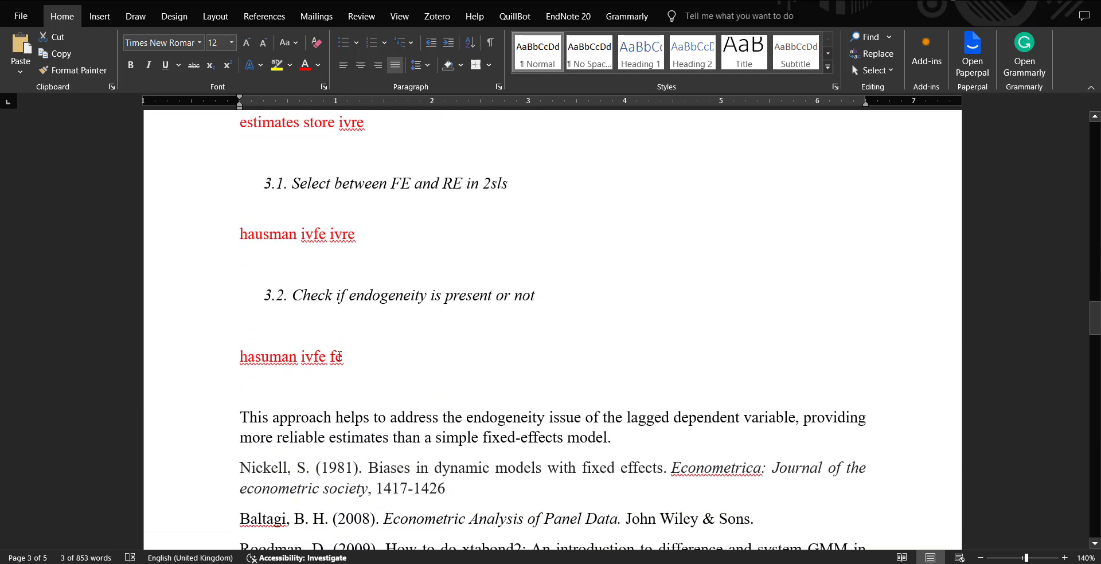
scroll(340, 356, down, 3)
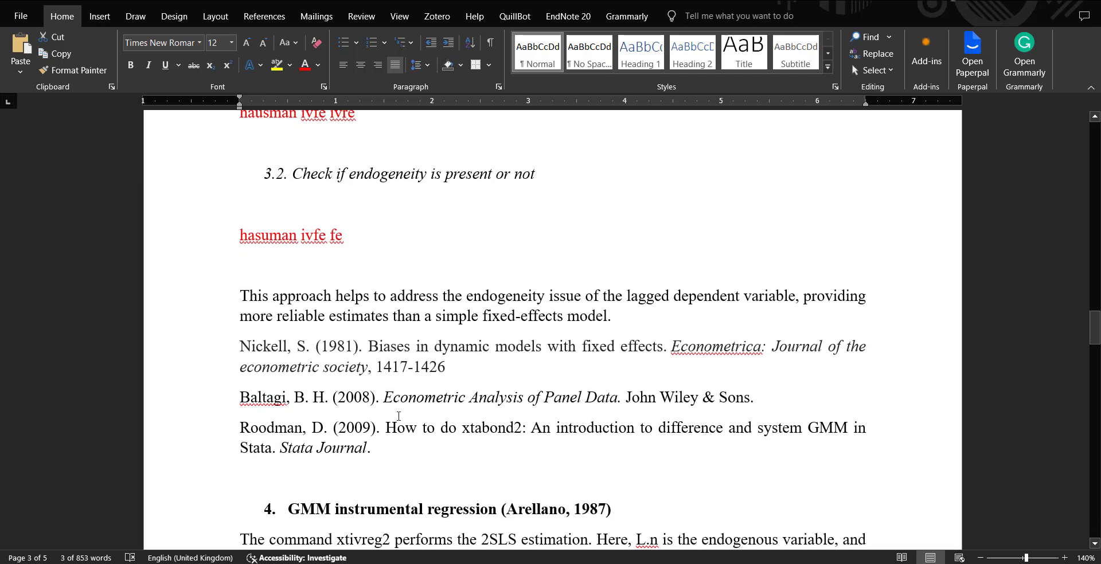
scroll(326, 276, up, 1)
scroll(460, 332, down, 10)
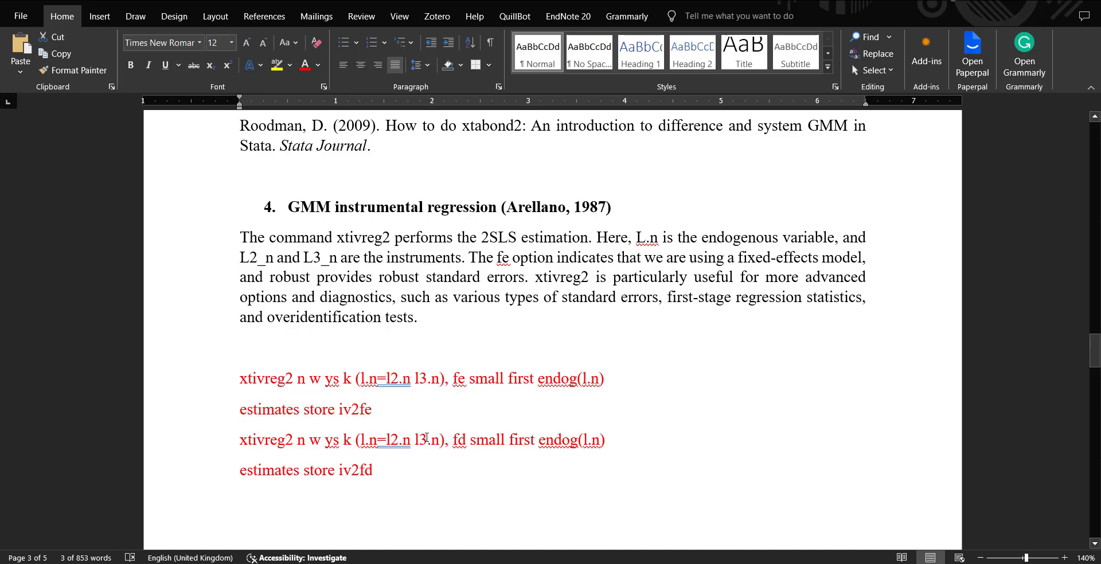
Review the remaining notes from section 5 on the Difference GMM model through section 8 on Extended GMM.
scroll(350, 382, down, 8)
scroll(355, 422, down, 5)
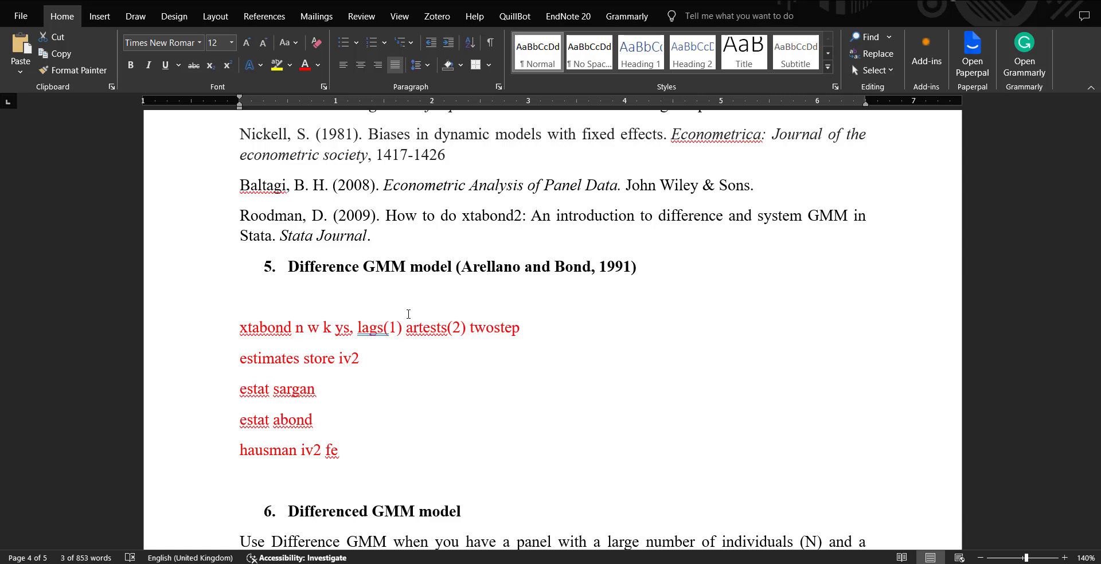
scroll(408, 315, down, 18)
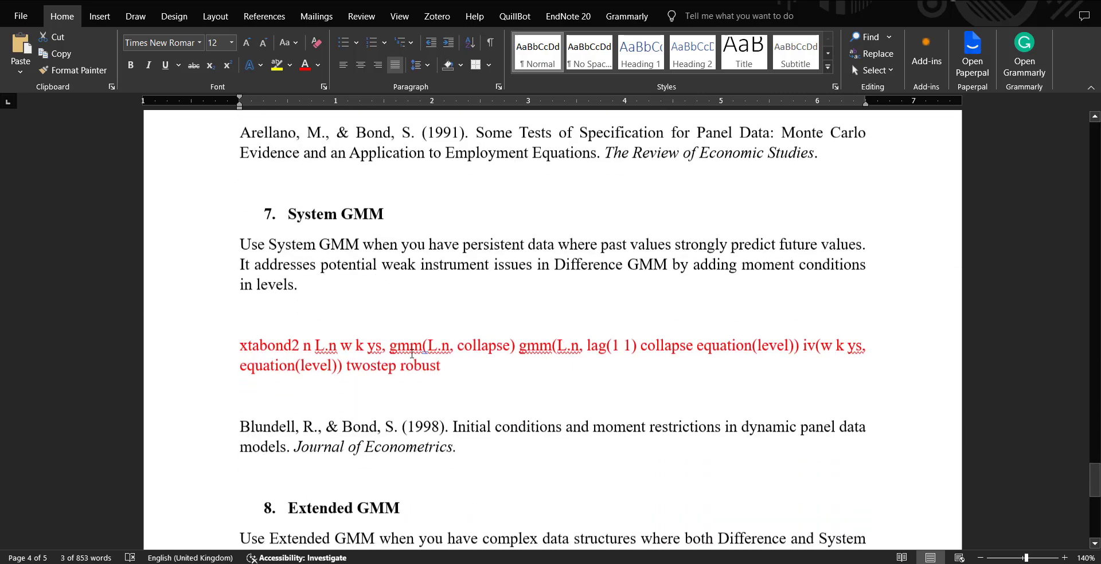
scroll(412, 354, down, 6)
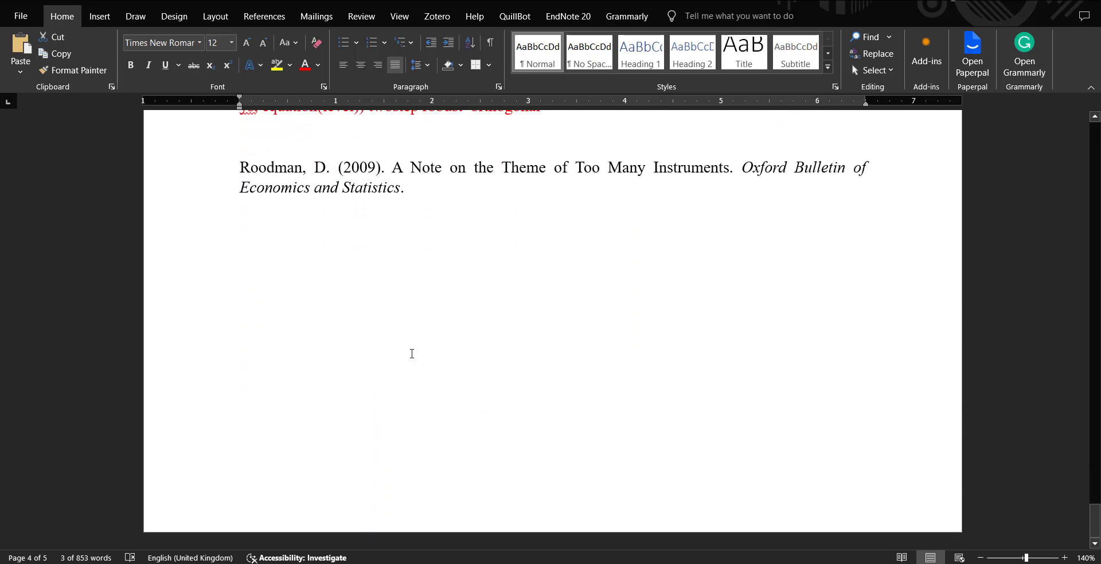
Start a new paragraph after the closing reference "A Note on the Theme of Too Many Instruments" in section 8.
scroll(412, 354, up, 2)
click(420, 296)
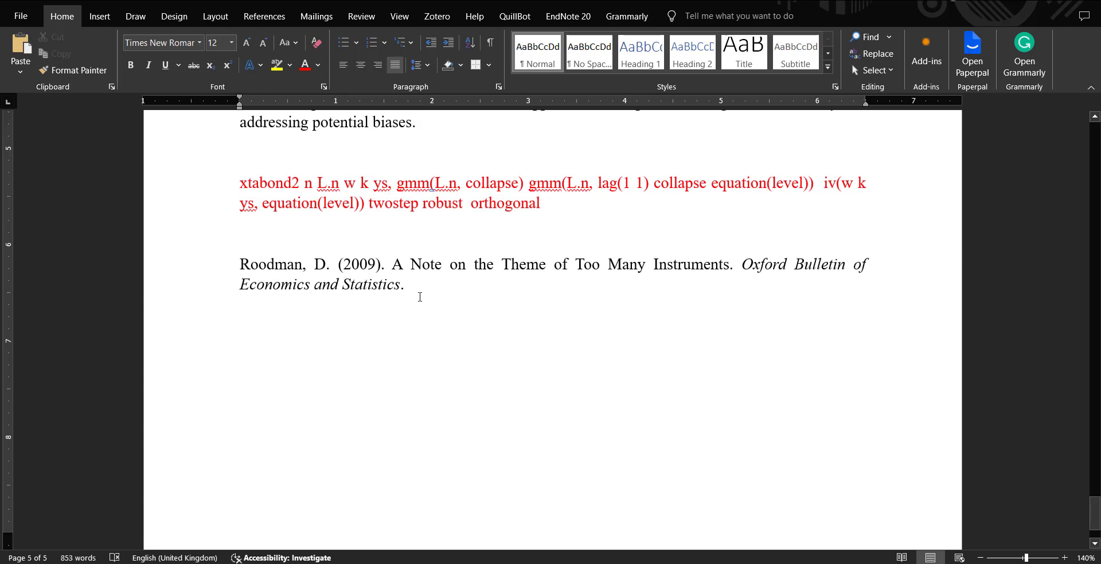
text(\)
key(Return)
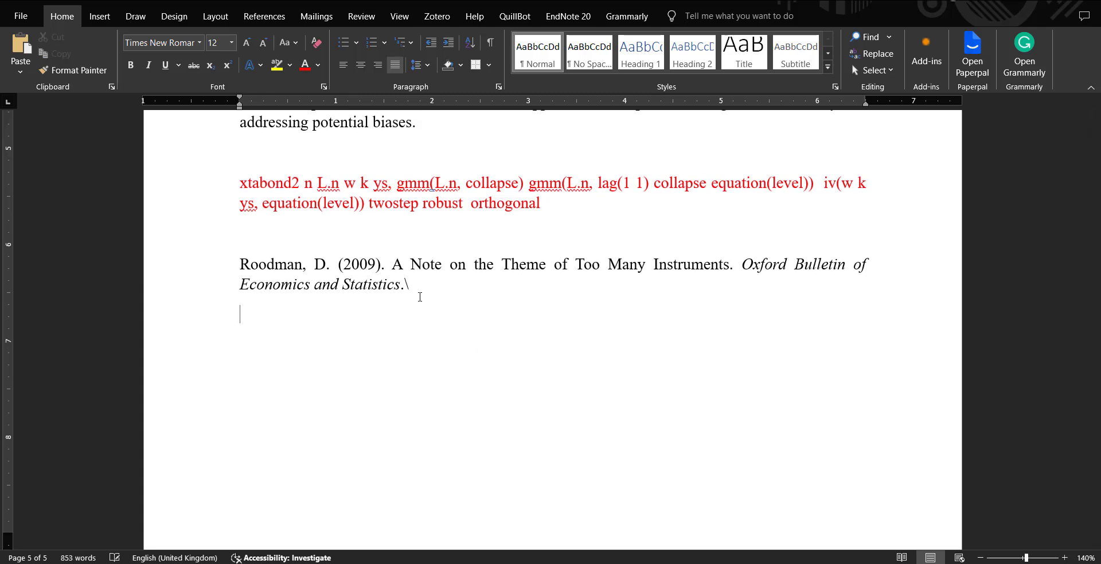
key(BackSpace)
key(Return)
Go back through the notes to section 4 and examine its xtivreg2 commands, highlighting the l.n term.
scroll(534, 248, up, 6)
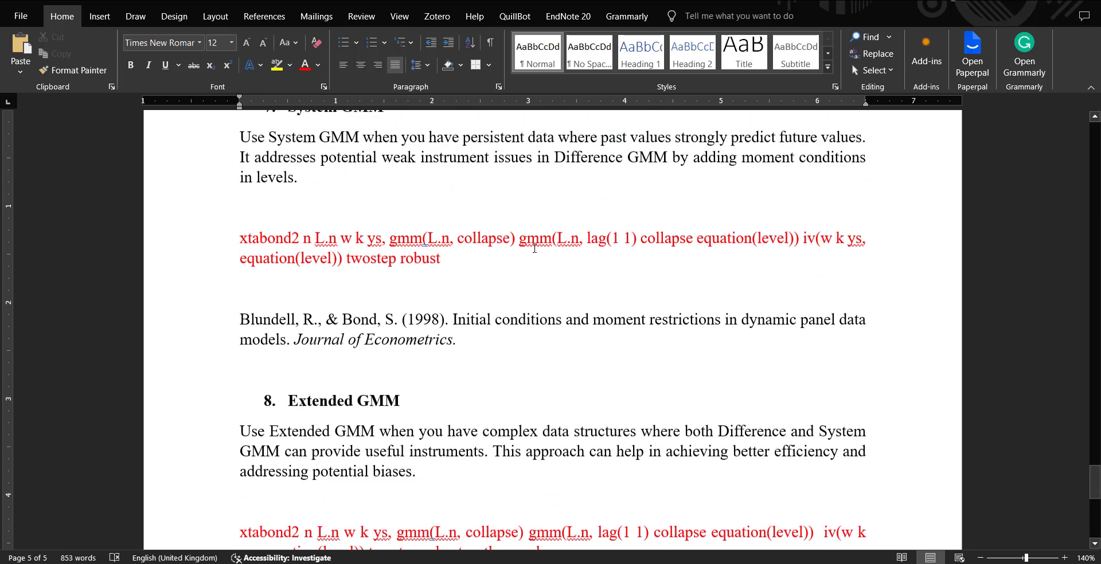
scroll(535, 248, up, 12)
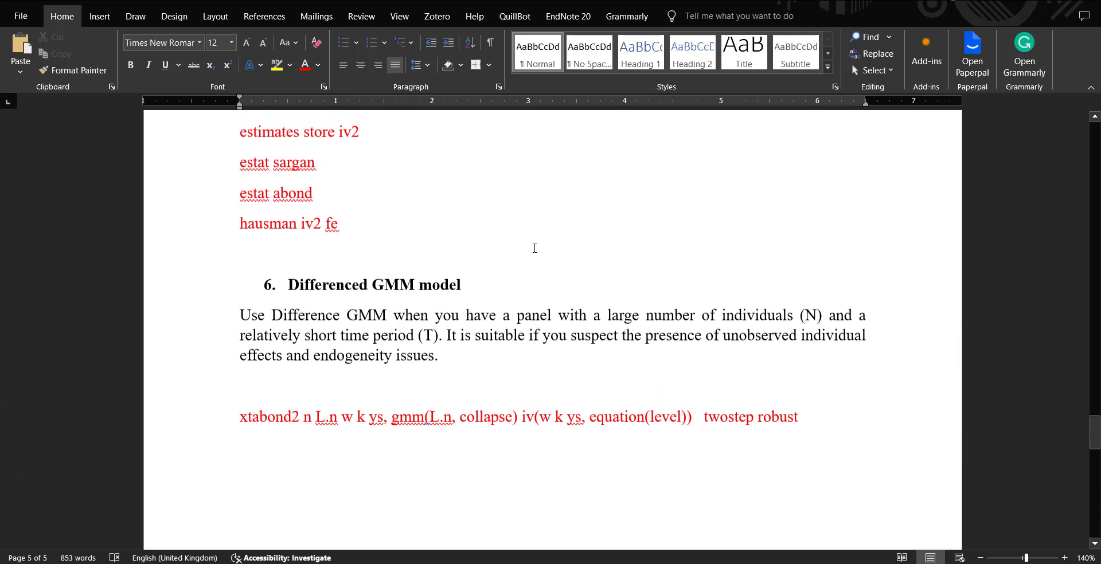
scroll(534, 249, up, 5)
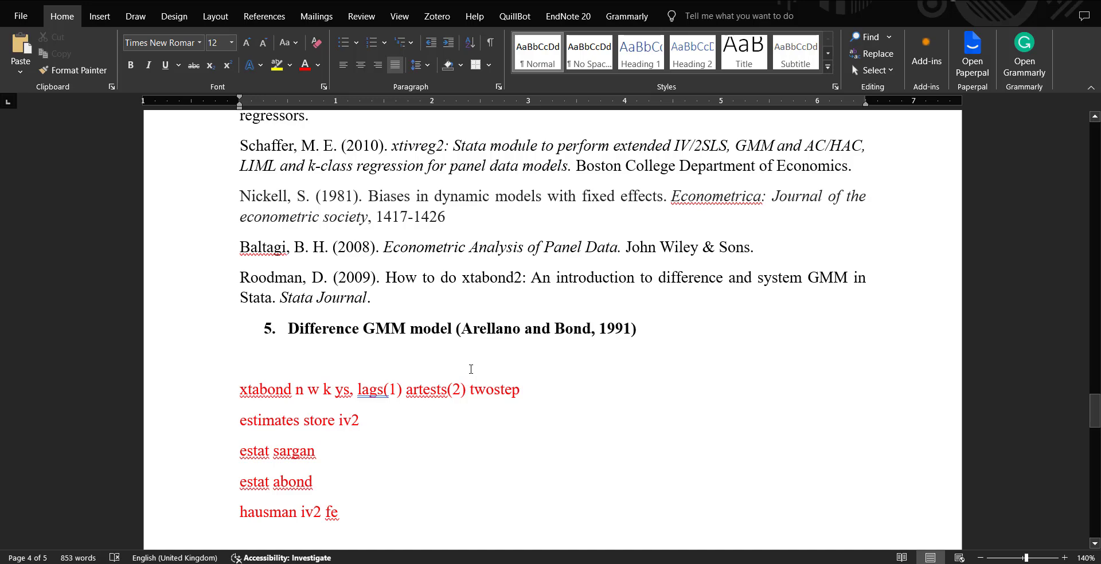
scroll(471, 369, up, 10)
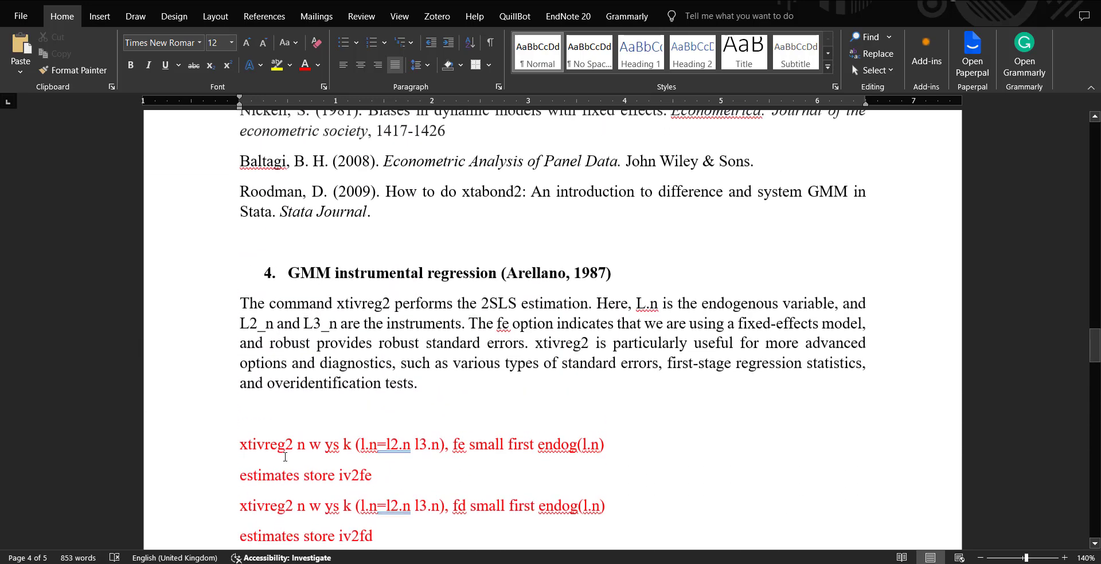
scroll(284, 453, down, 4)
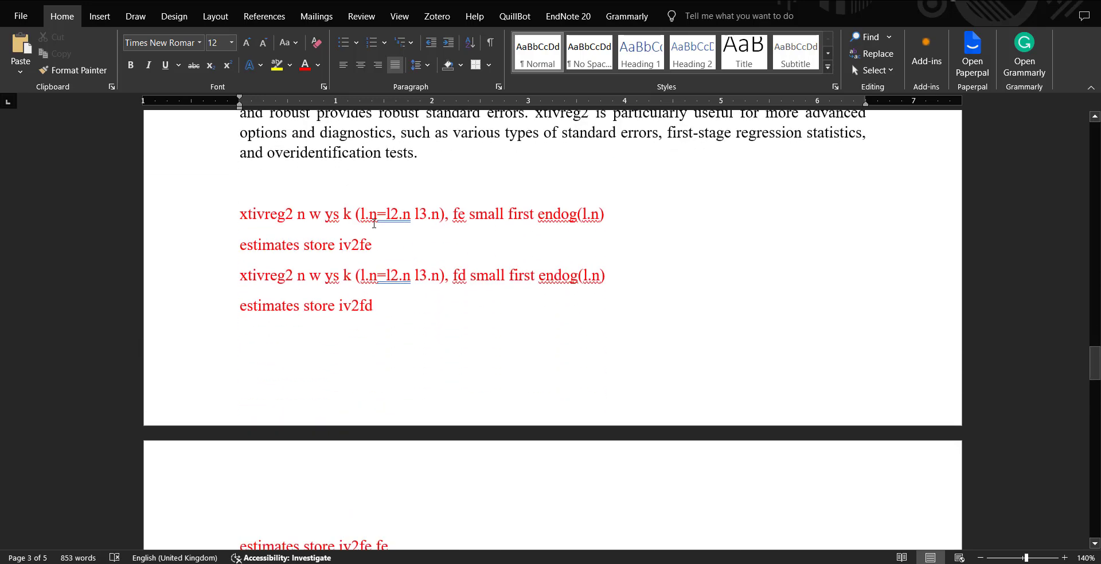
double_click(376, 221)
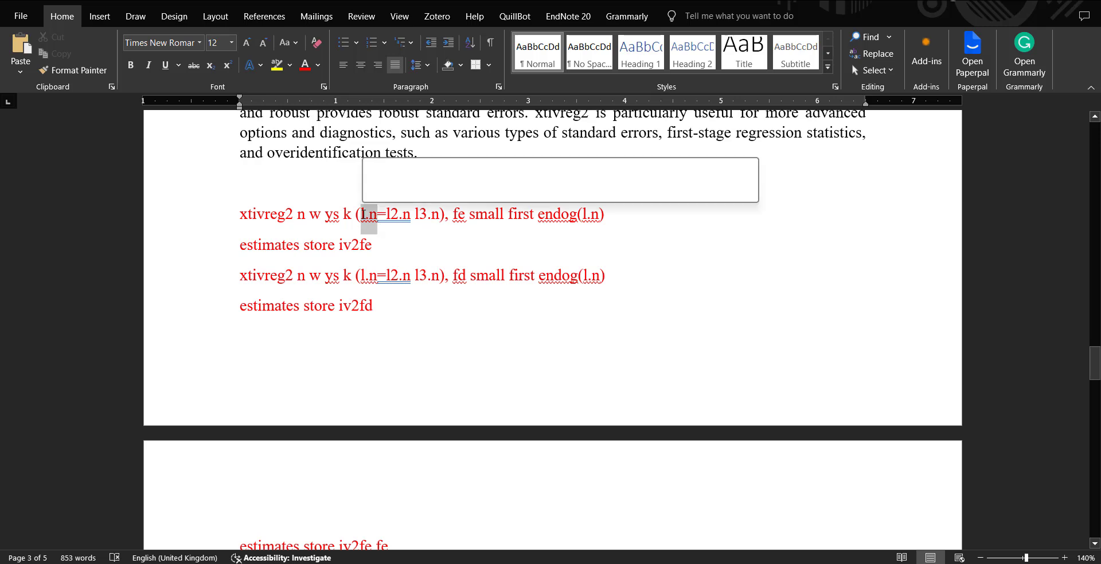
click(387, 242)
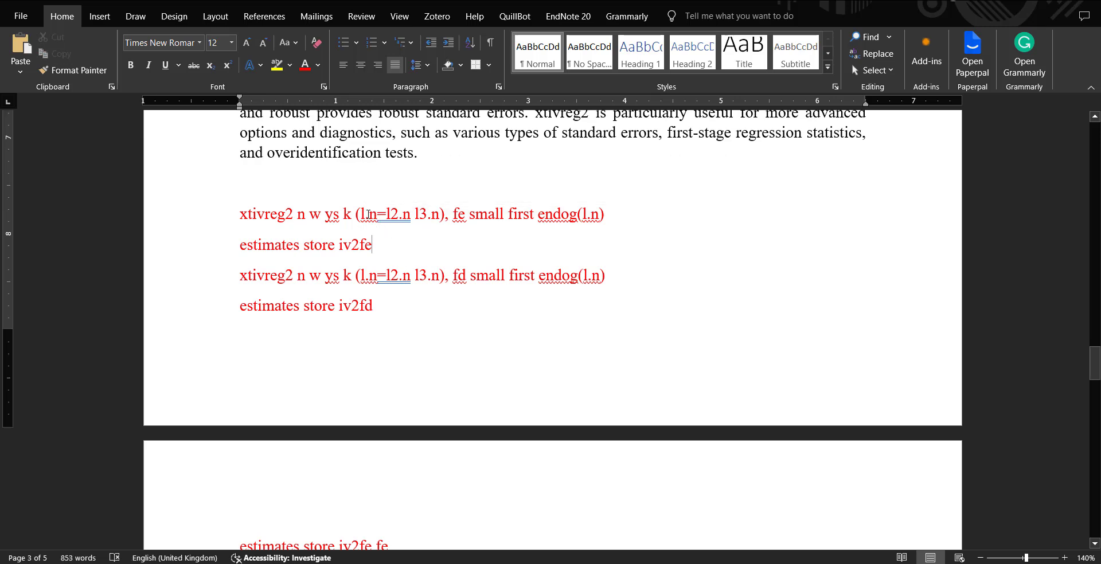
Examine the endogenous term l.n and its instruments l2.n l3.n in the fixed-effects xtivreg2 command of section 4.
double_click(369, 215)
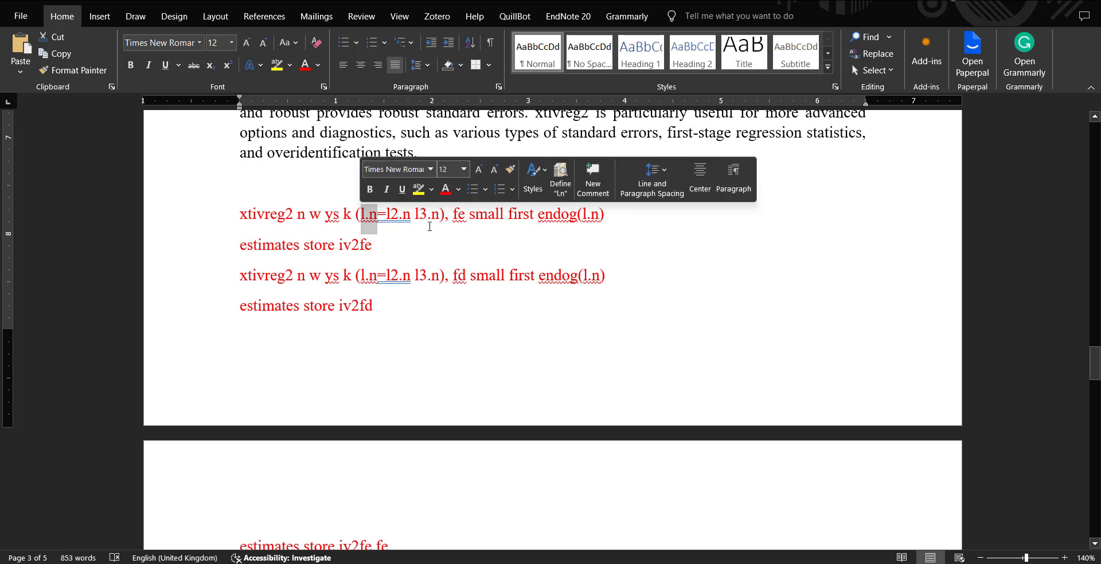
drag(439, 216, 384, 216)
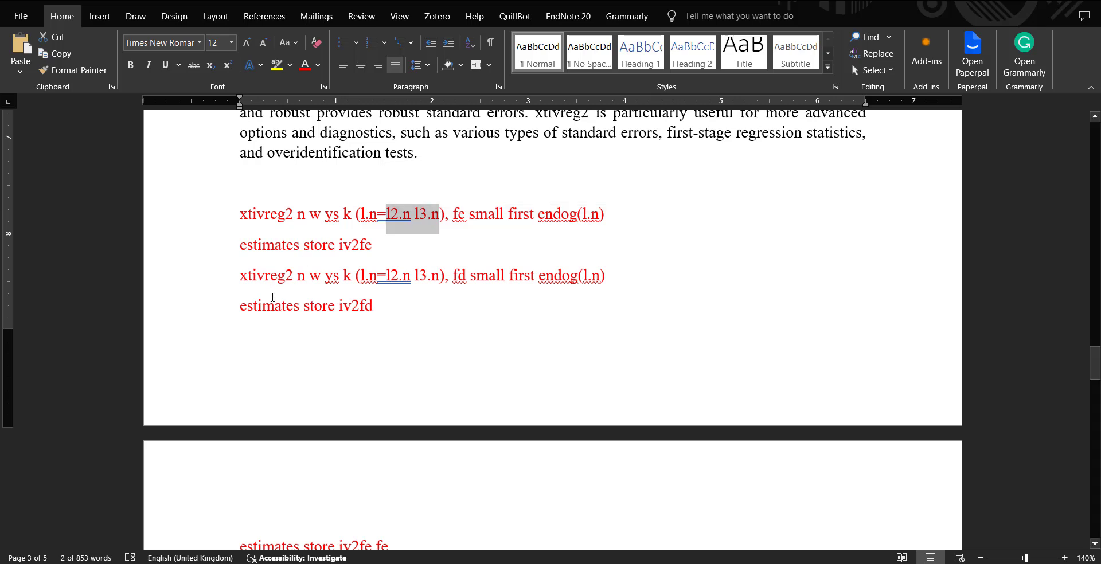
click(273, 298)
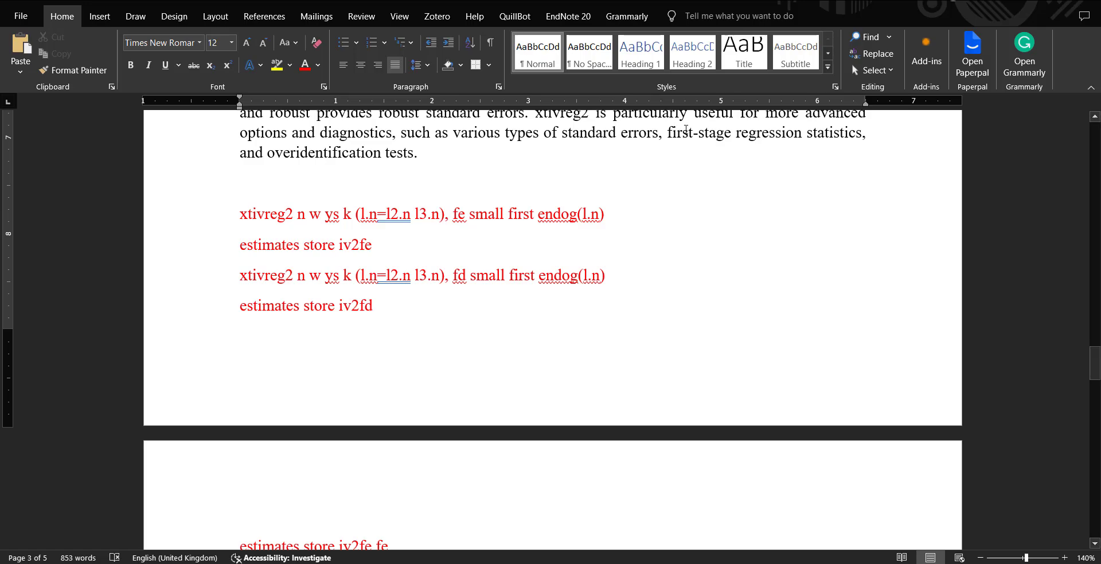
Return to the beginning of the notes and review the example variable definitions and the section 1 simple regression heading.
scroll(503, 262, up, 20)
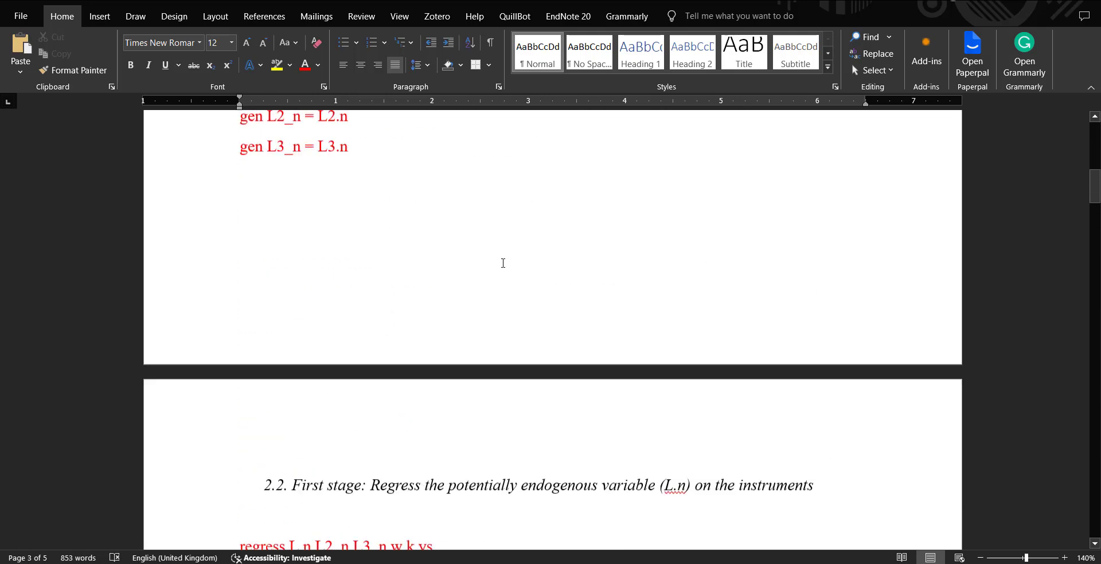
scroll(503, 262, up, 3)
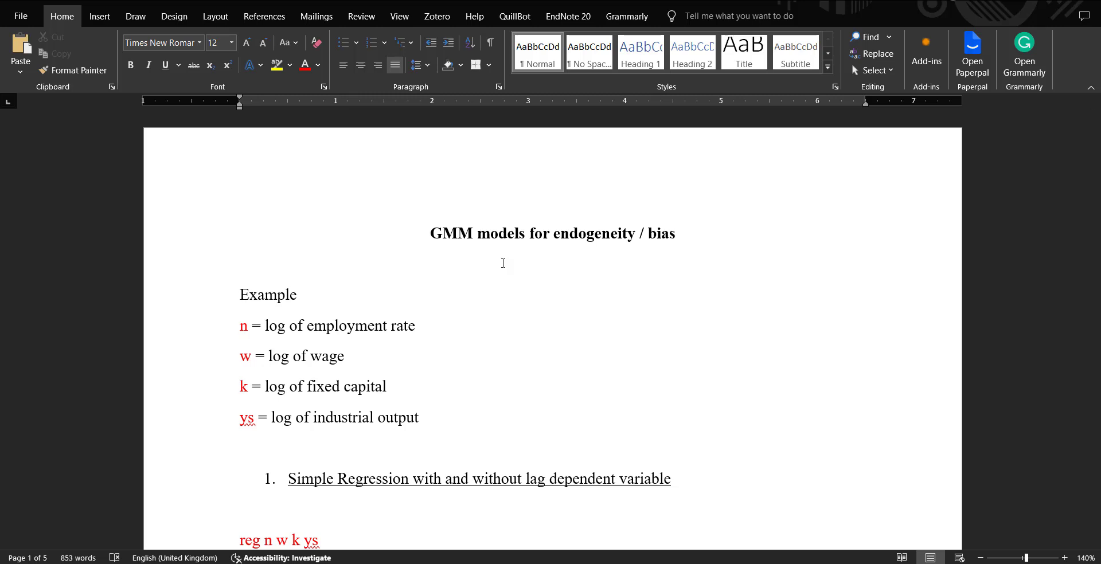
scroll(503, 262, down, 6)
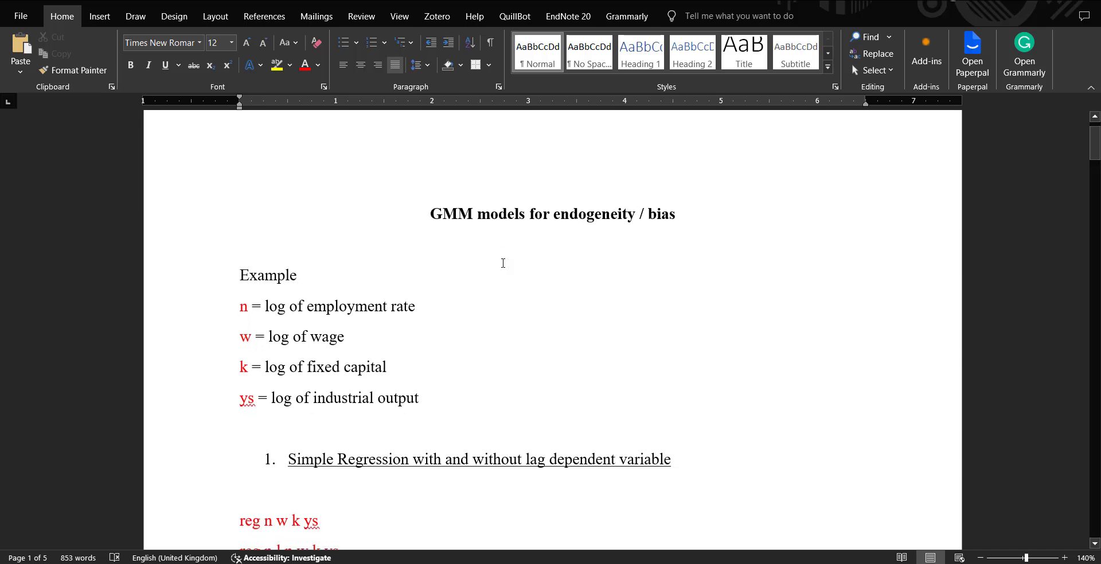